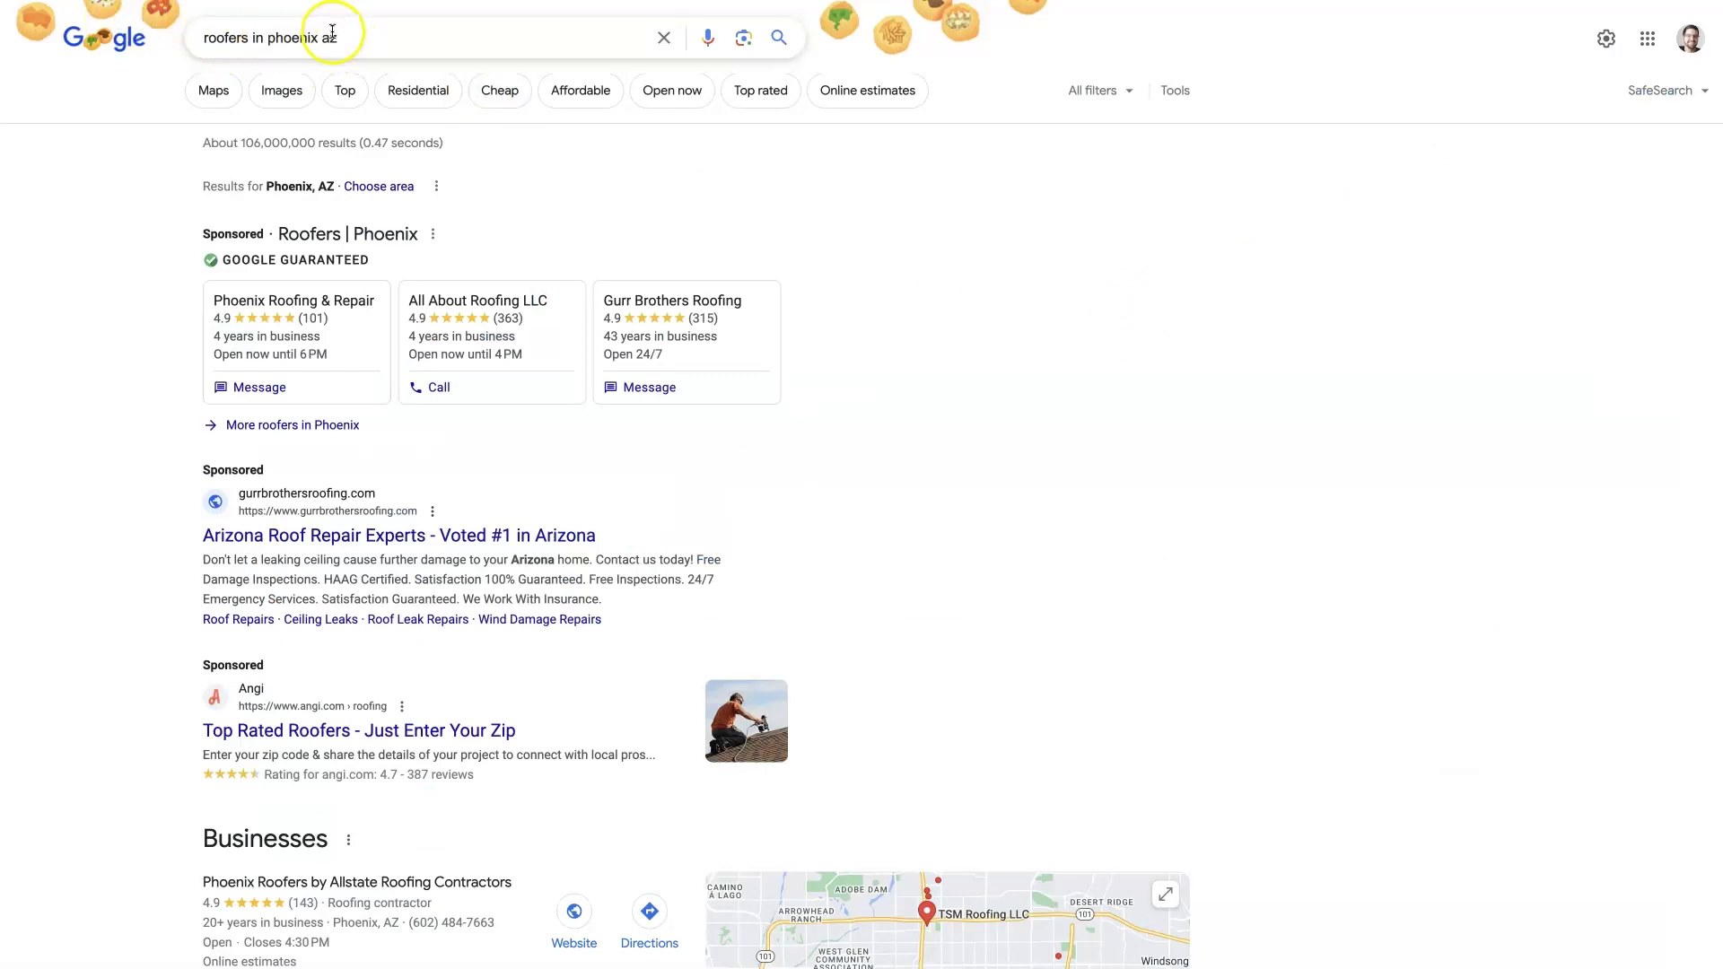
- Scroll the 'roofers in phoenix az' results to Lyons Roofing and bring up its link menu
scroll(987, 530, "down", 1)
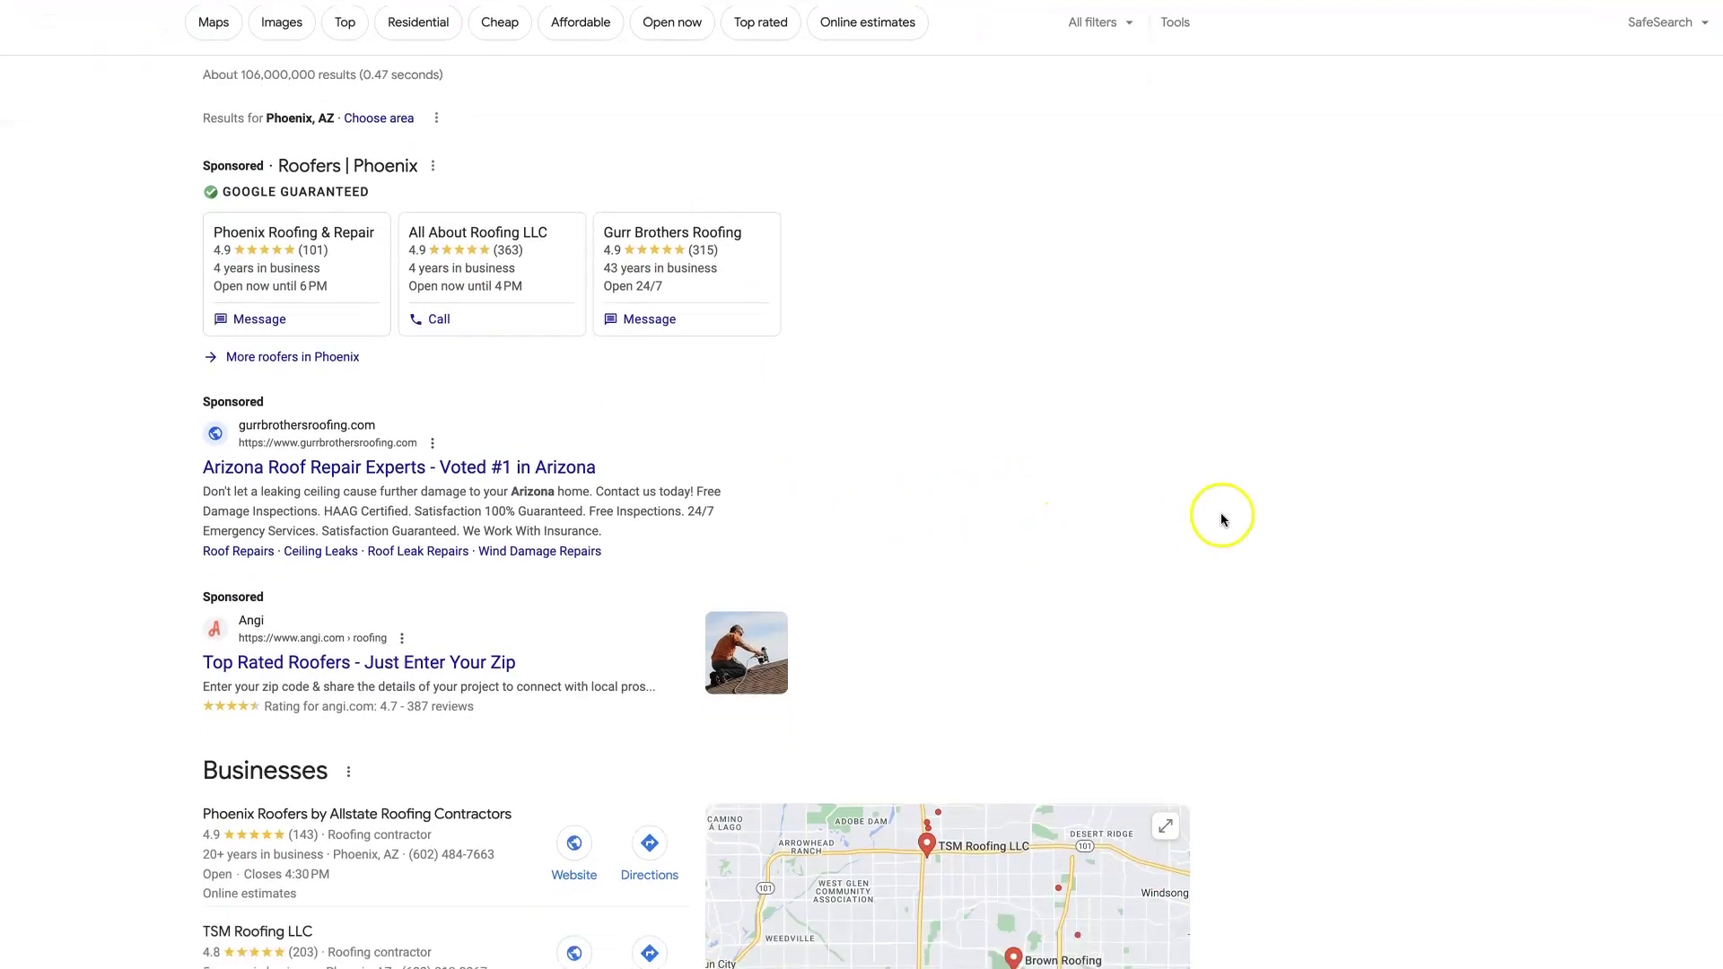
scroll(1226, 509, "down", 7)
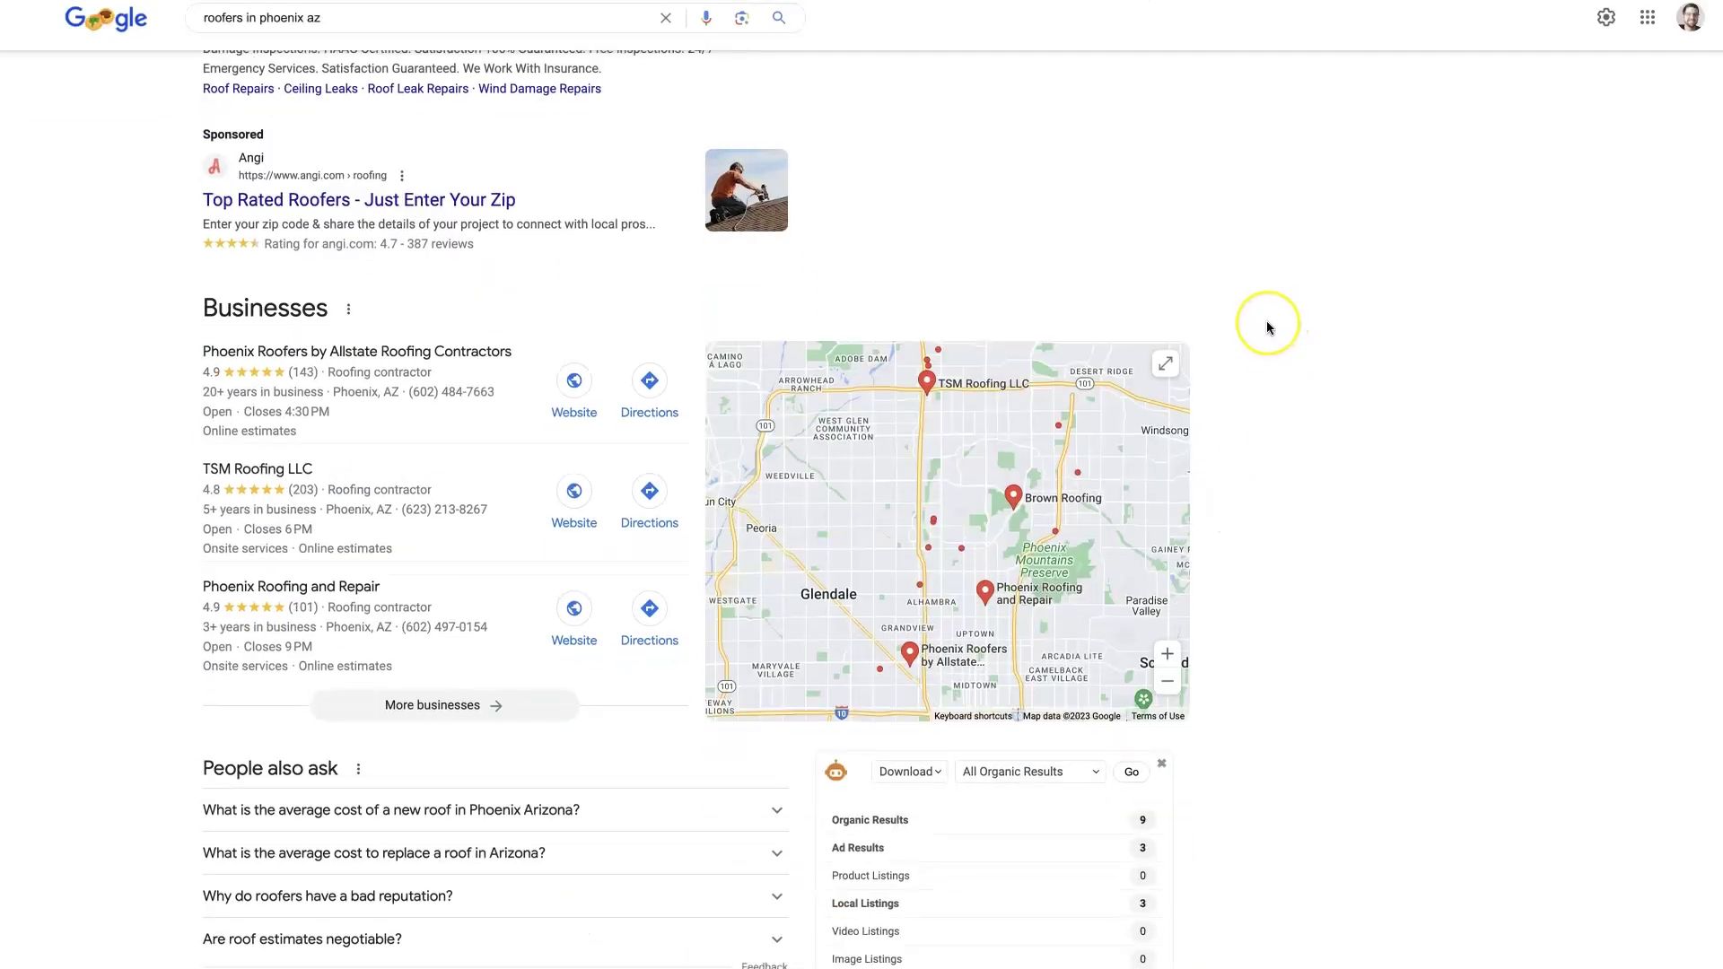
scroll(1268, 326, "down", 8)
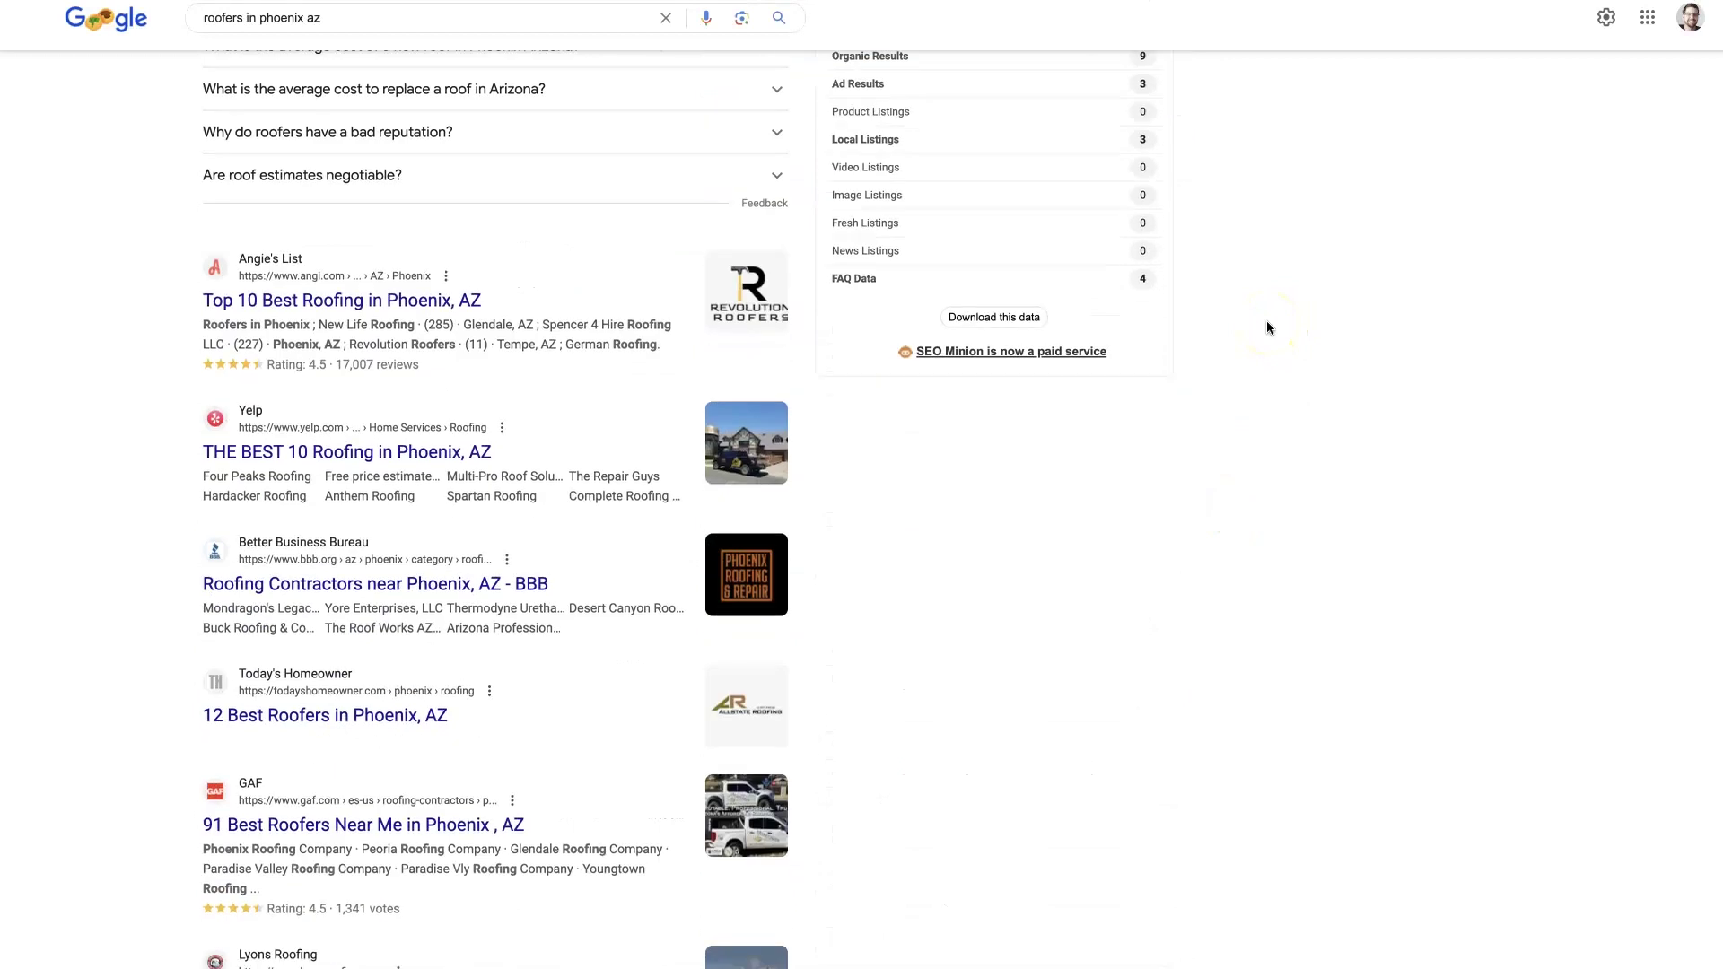
scroll(1226, 353, "down", 1)
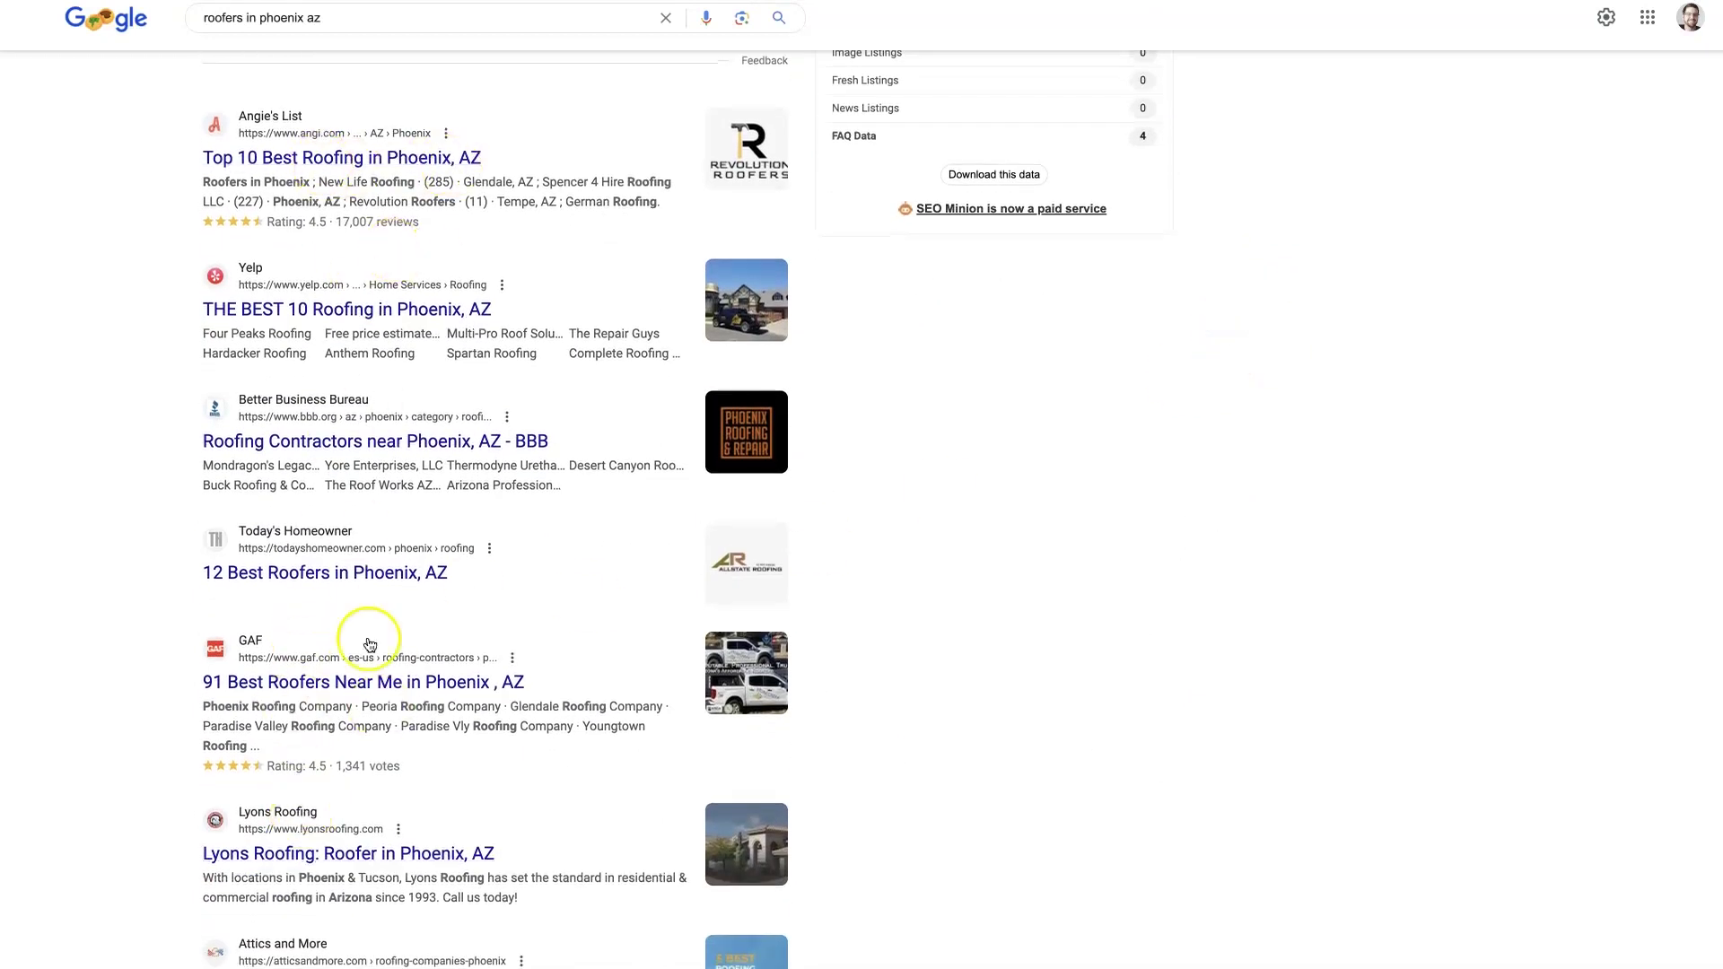
scroll(404, 502, "down", 2)
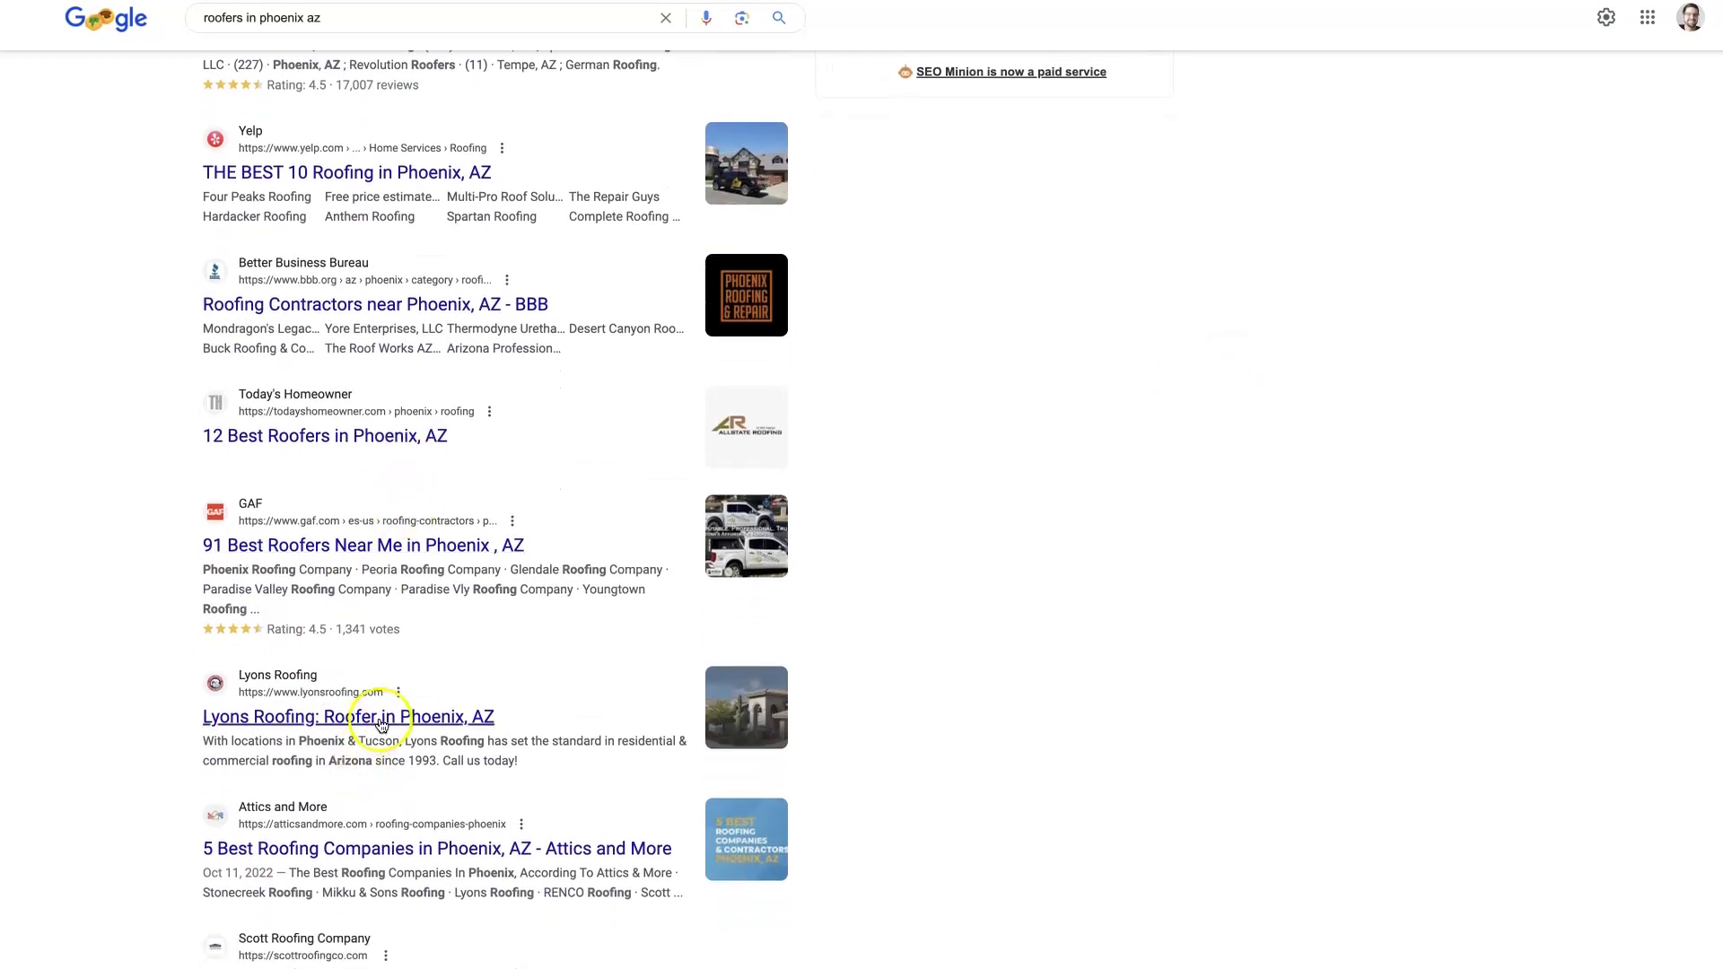
scroll(345, 709, "down", 5)
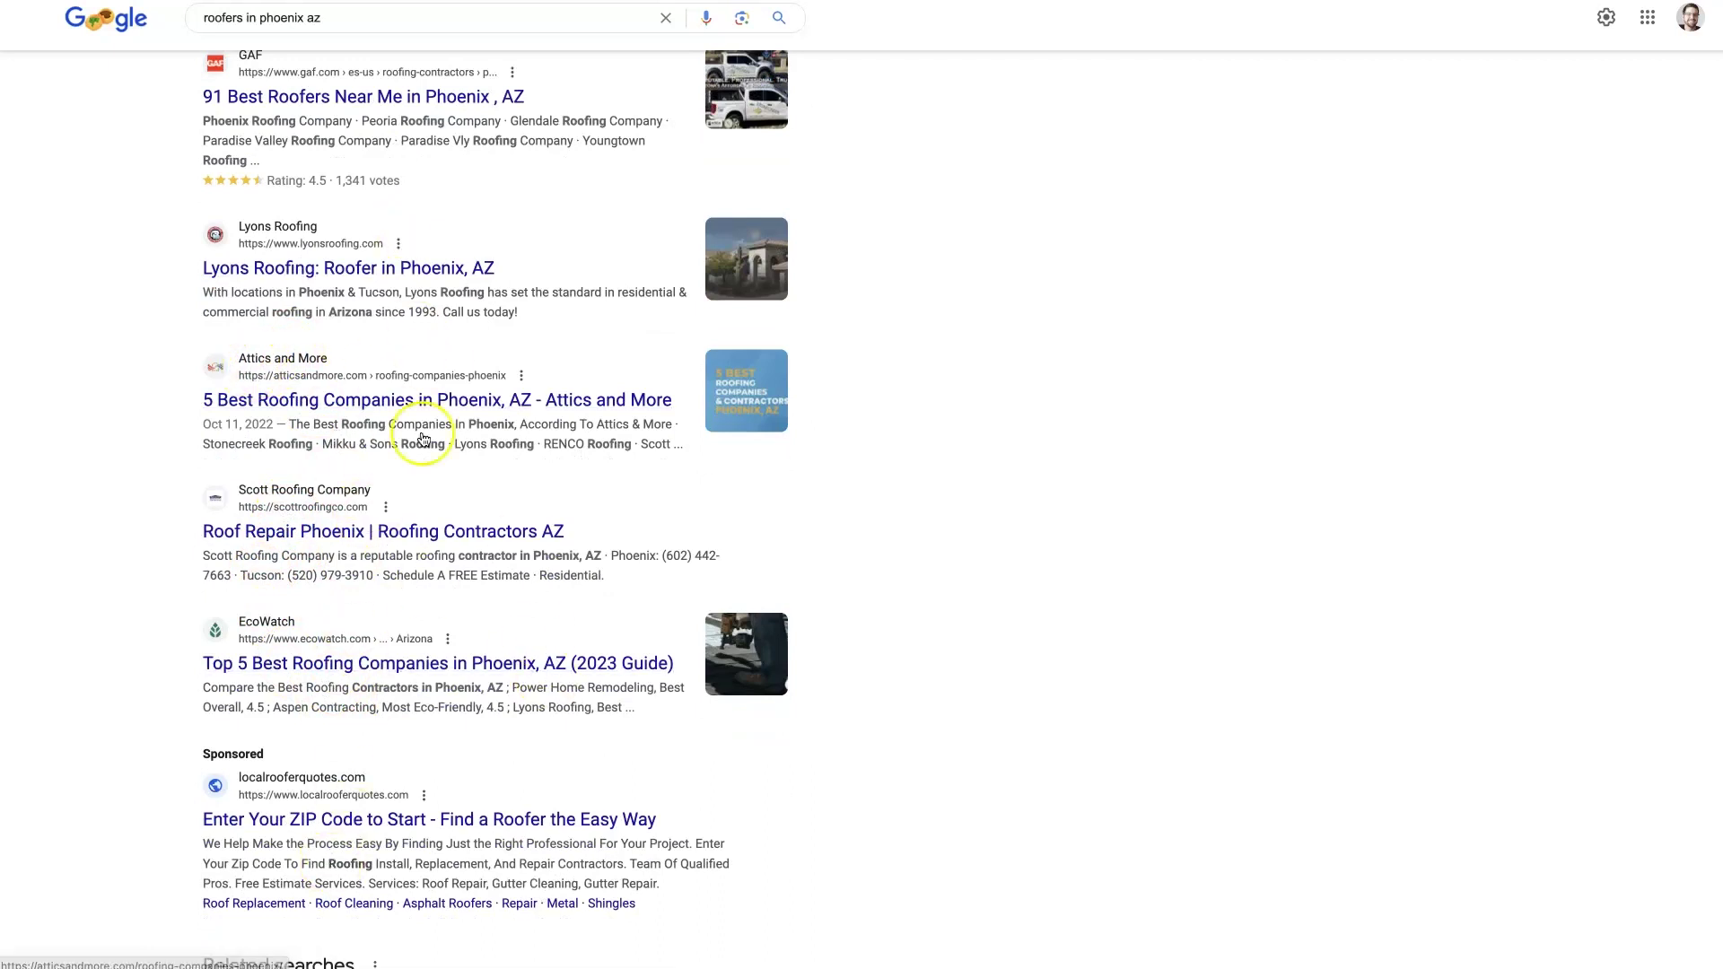
scroll(842, 379, "up", 10)
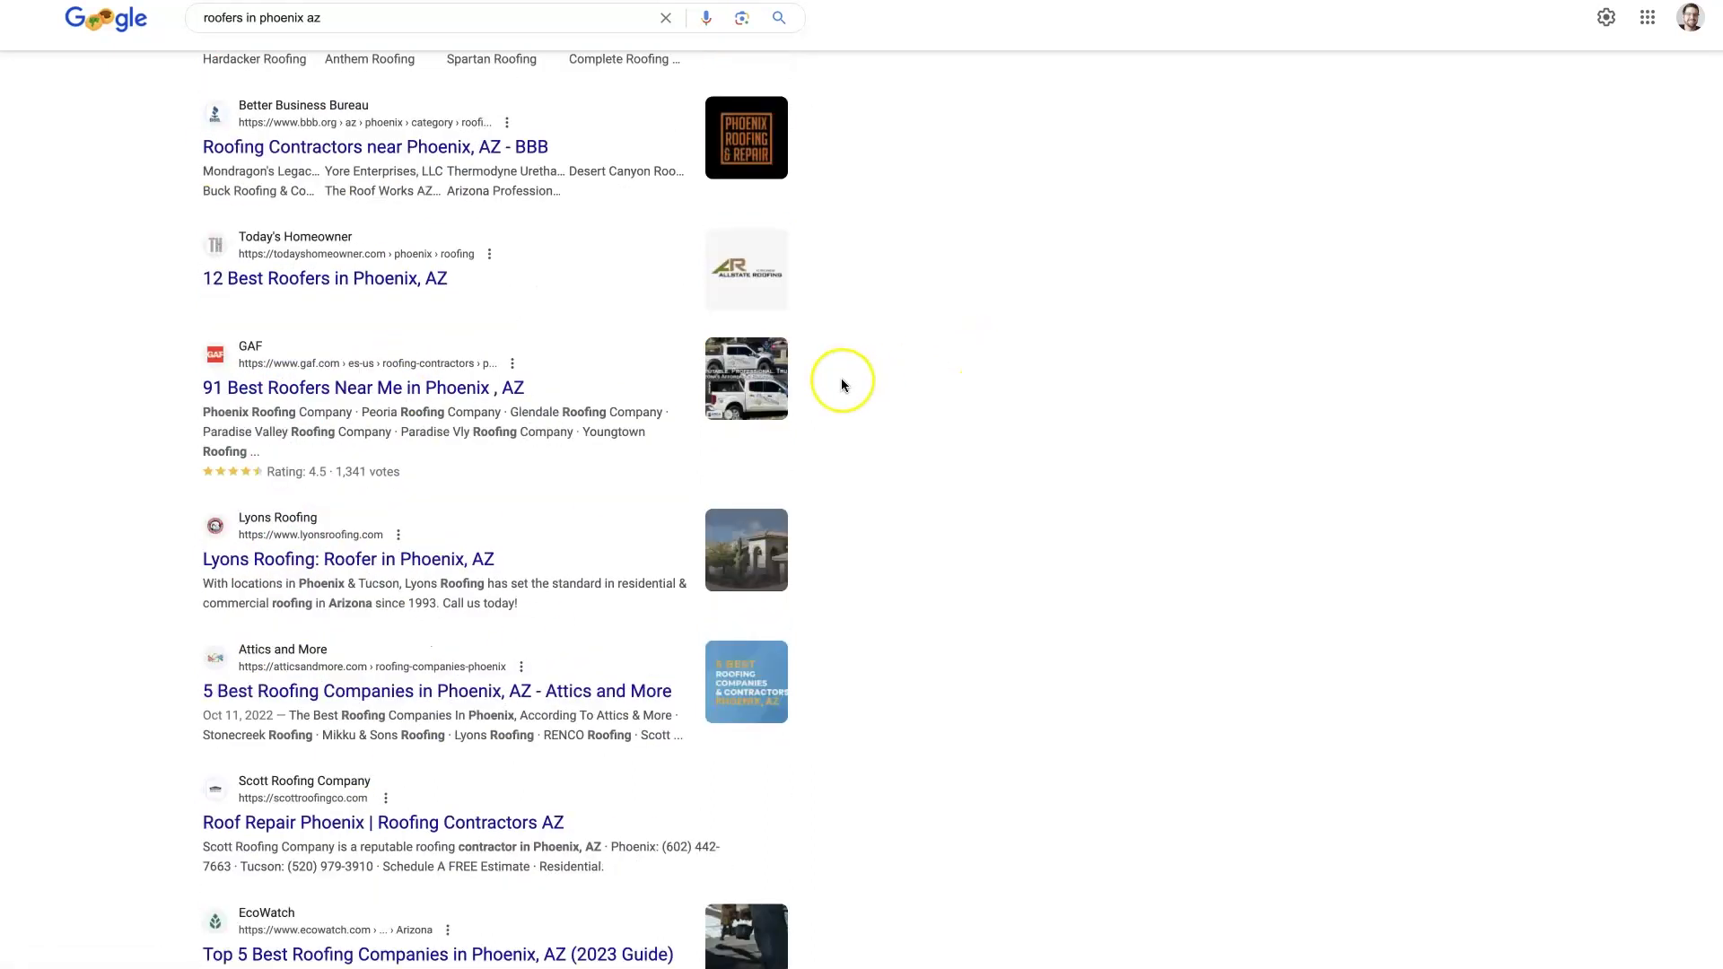
scroll(842, 379, "down", 4)
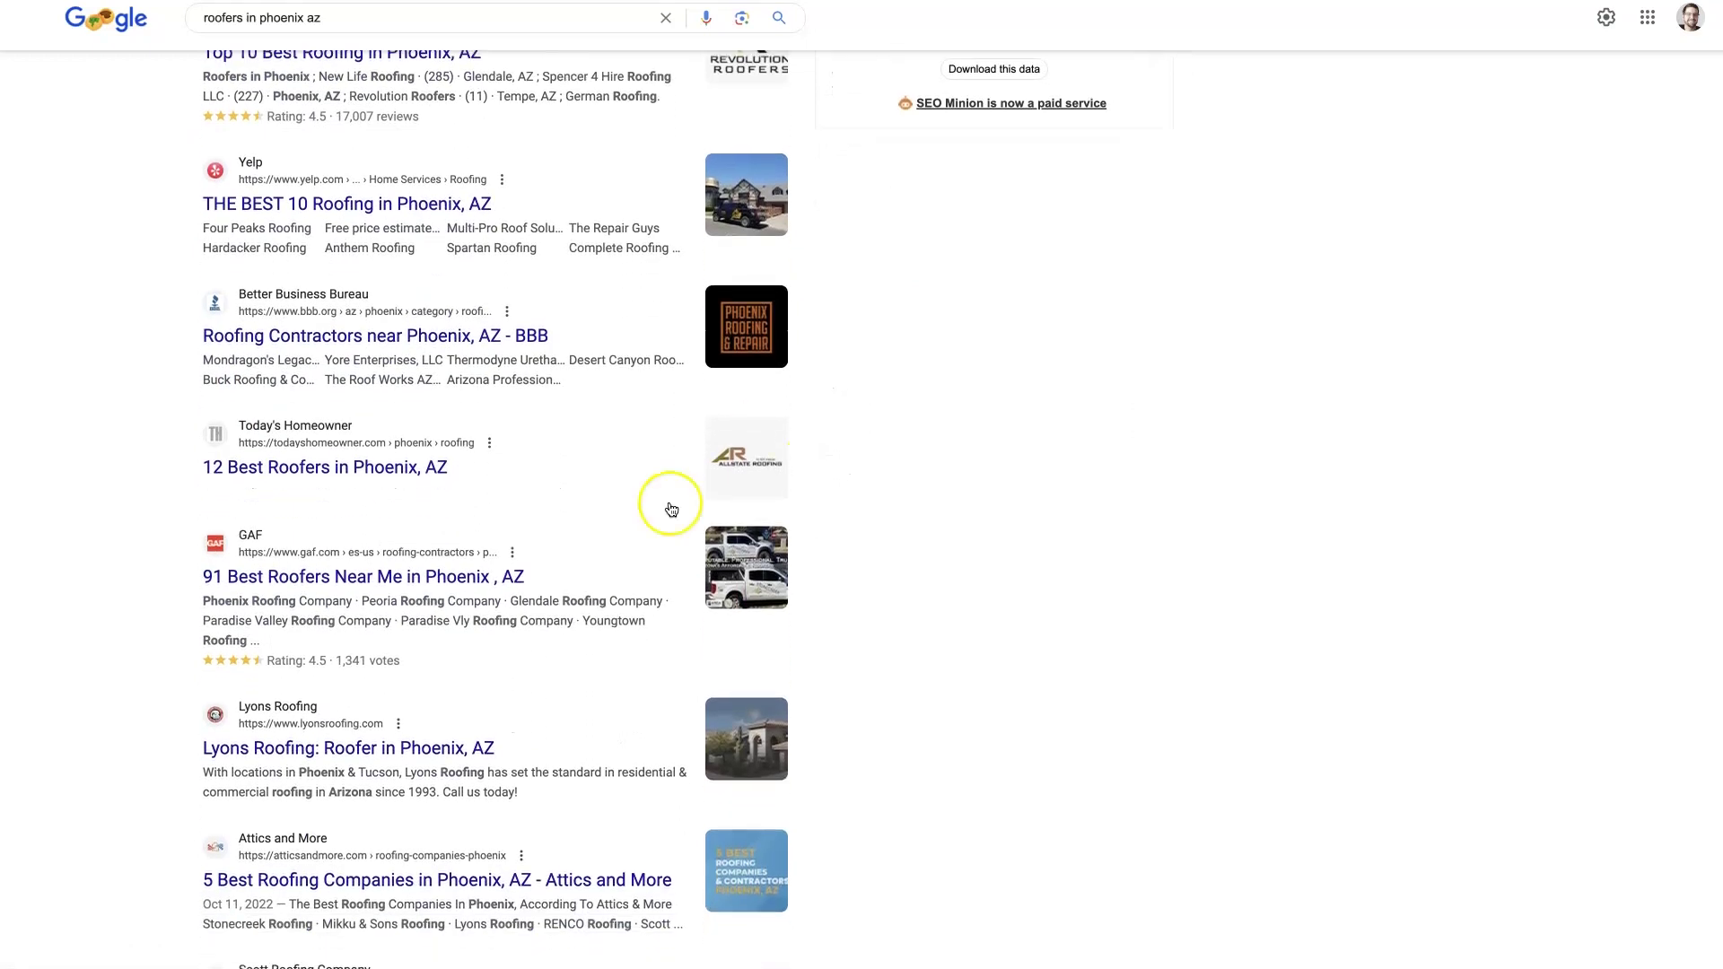
right_click(346, 749)
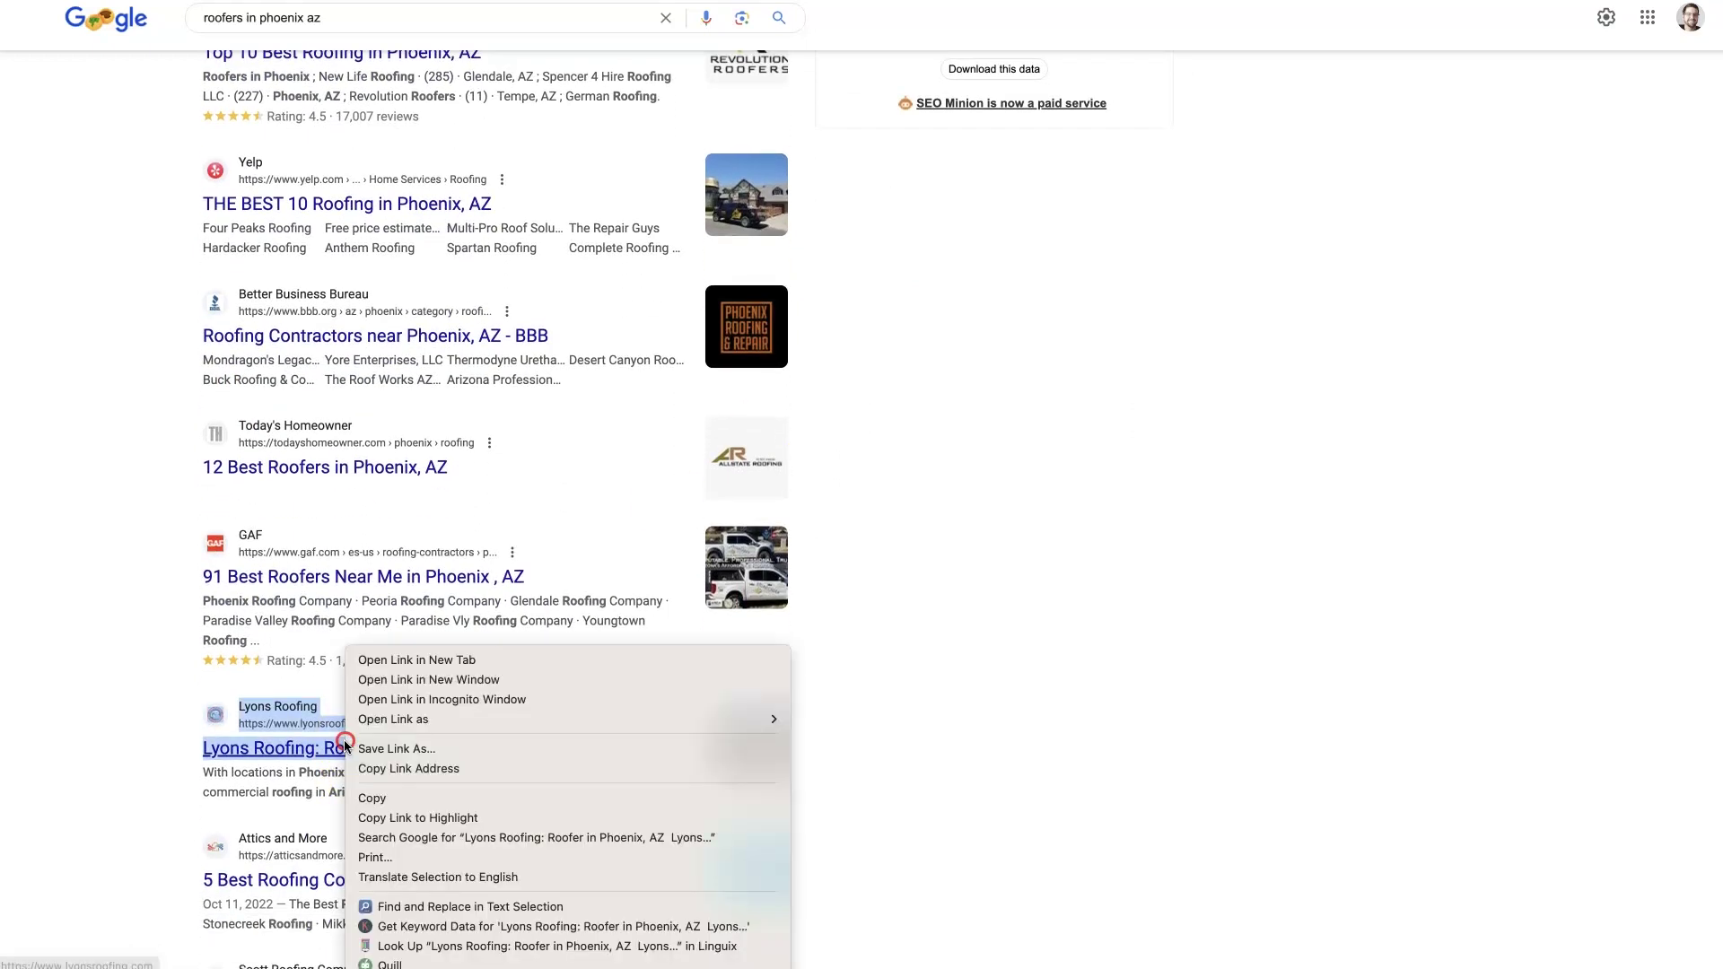
- Copy the Lyons Roofing link and run a Semrush domain lookup for lyonsroofing.com
left_click(601, 768)
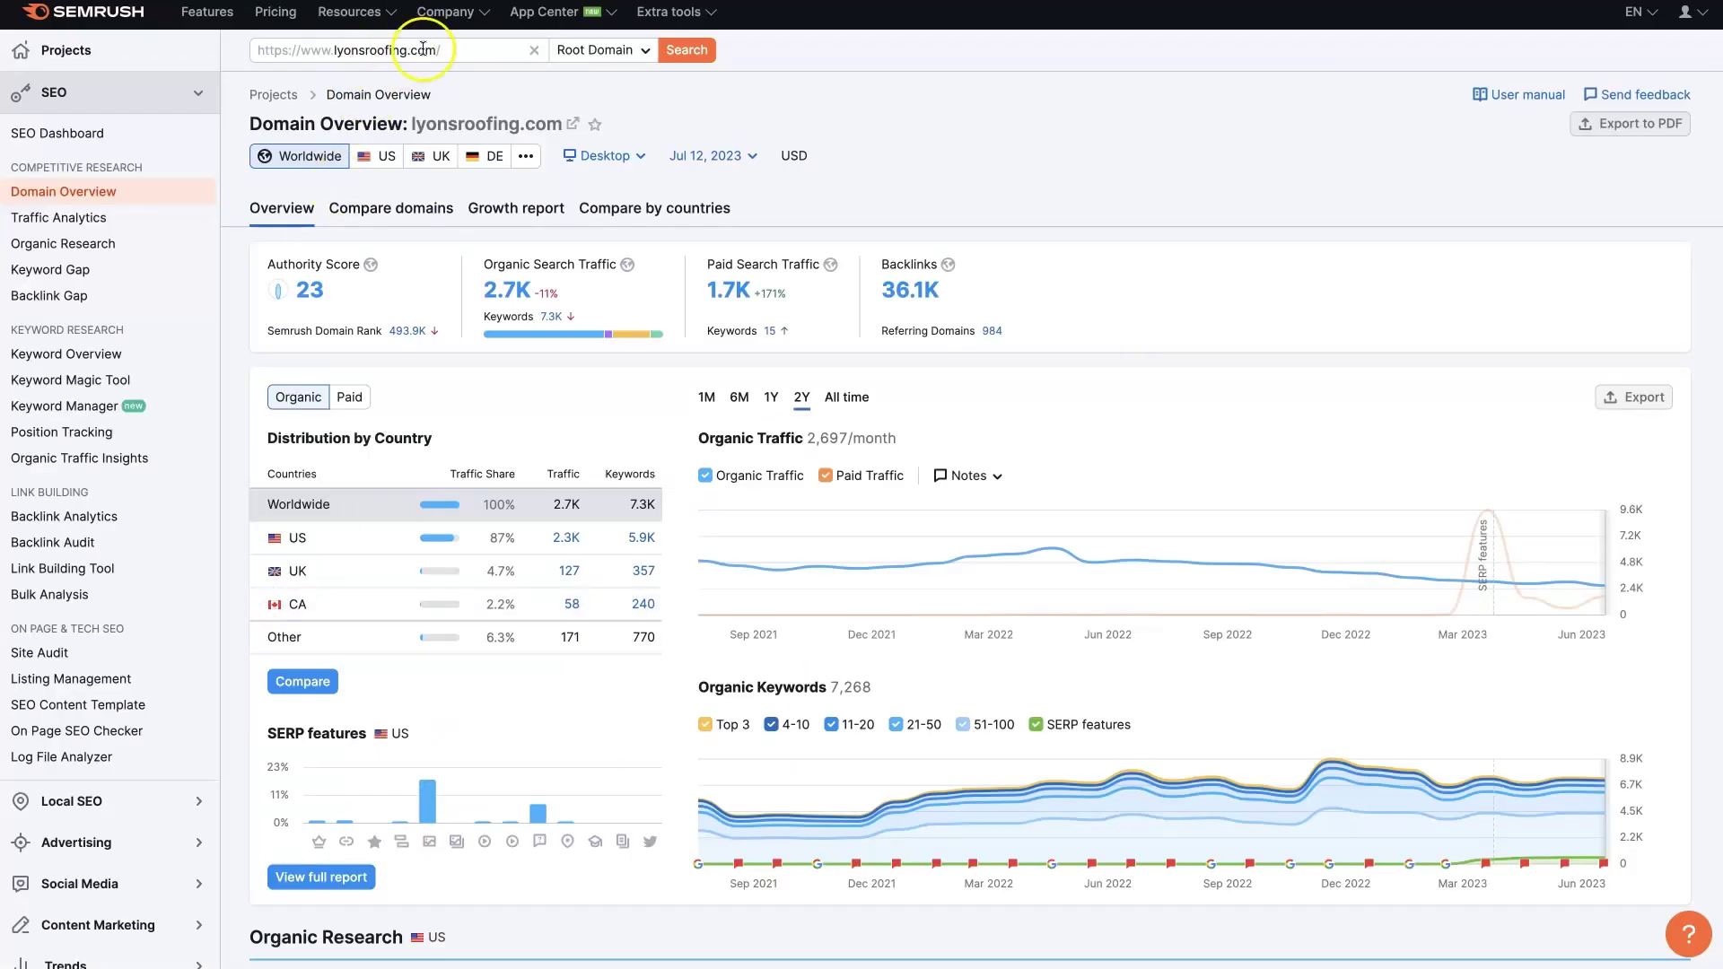
left_click(451, 49)
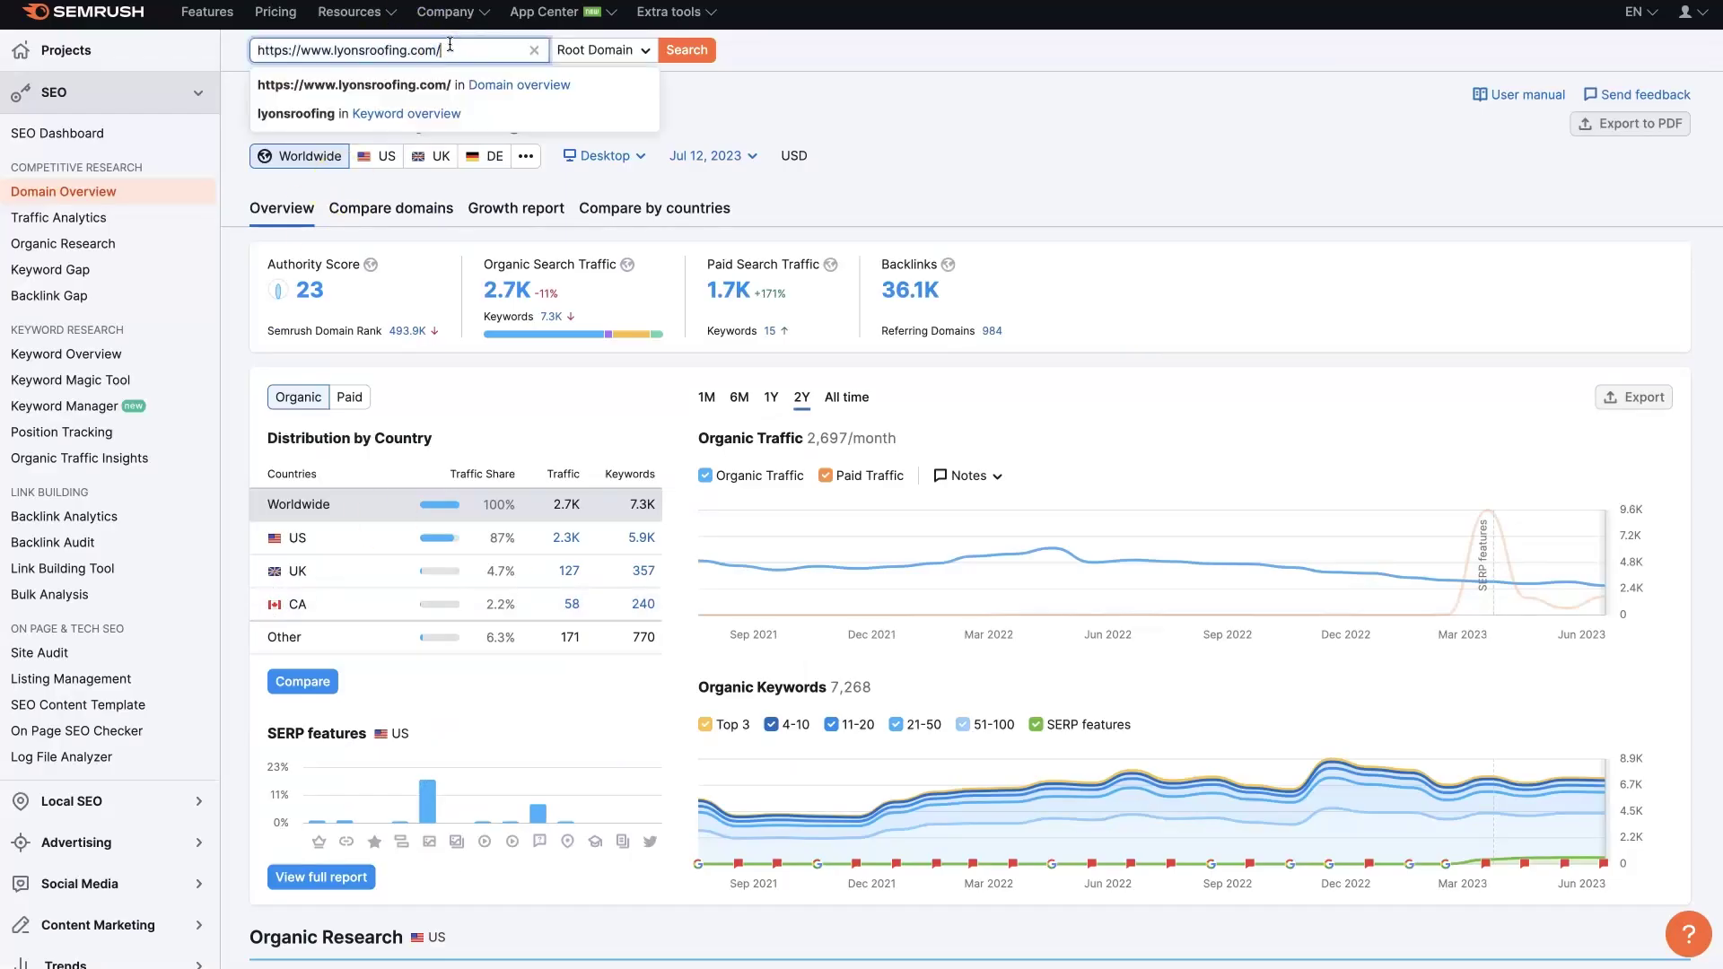
left_click(689, 51)
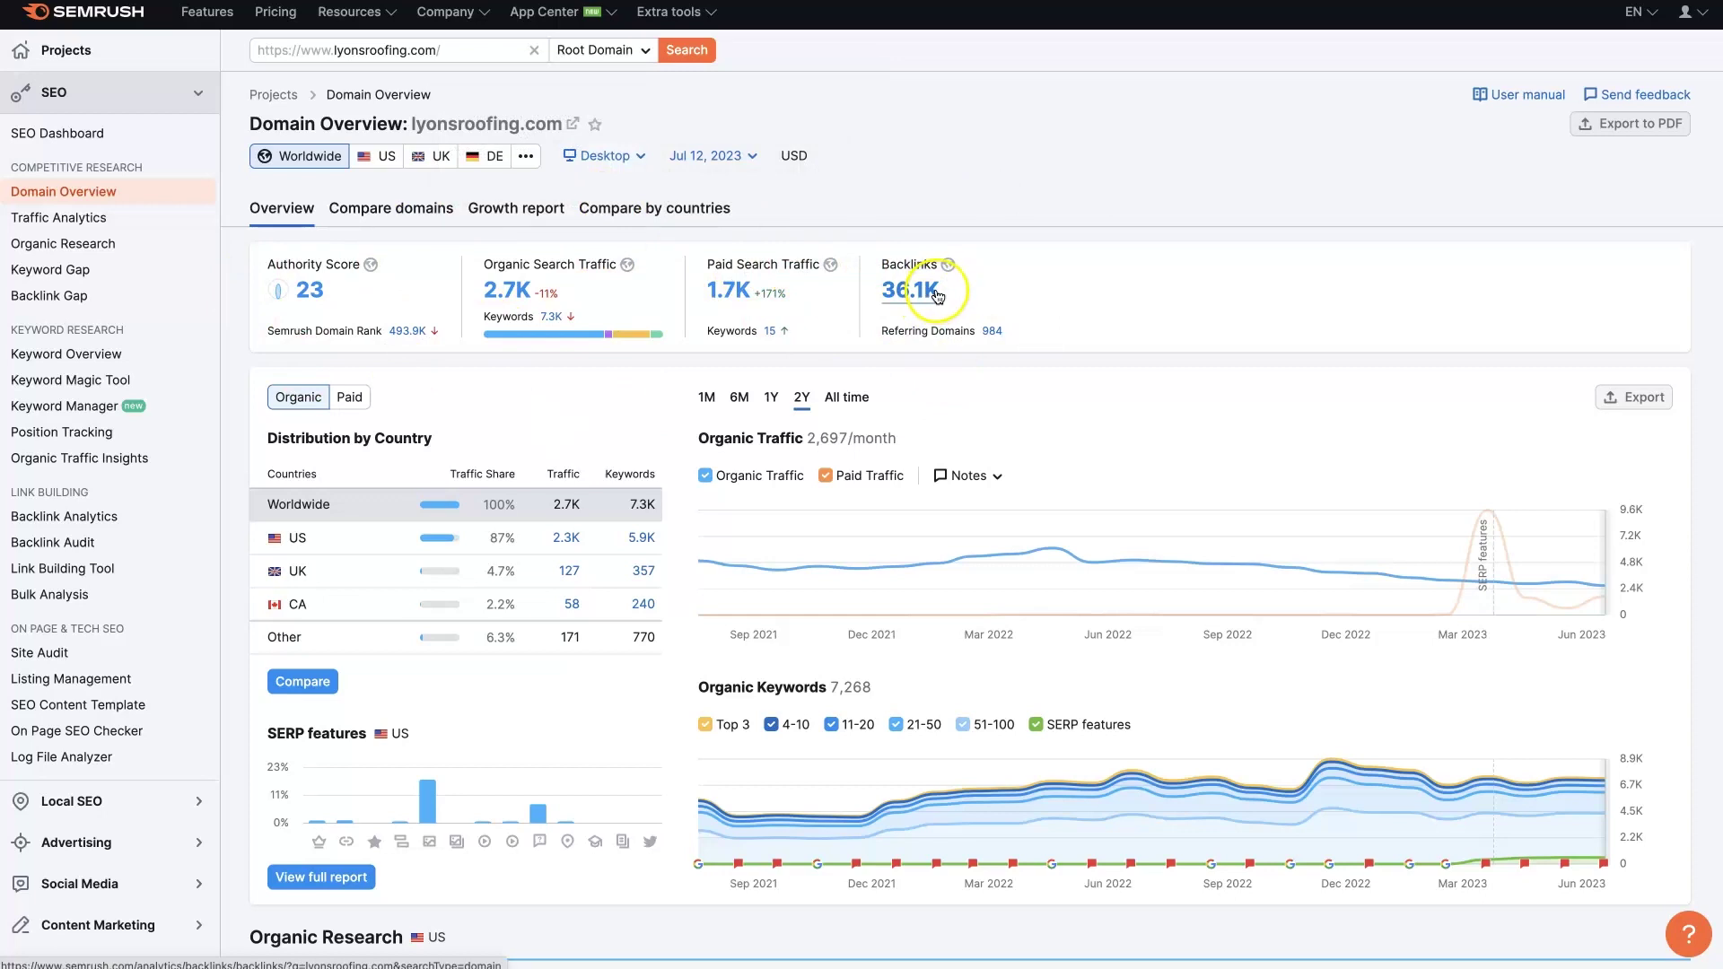
- Review the 2.7K organic and 1.7K paid traffic figures, then open the organic keyword positions
left_click_drag(561, 292, 489, 289)
right_click(508, 278)
left_click(572, 295)
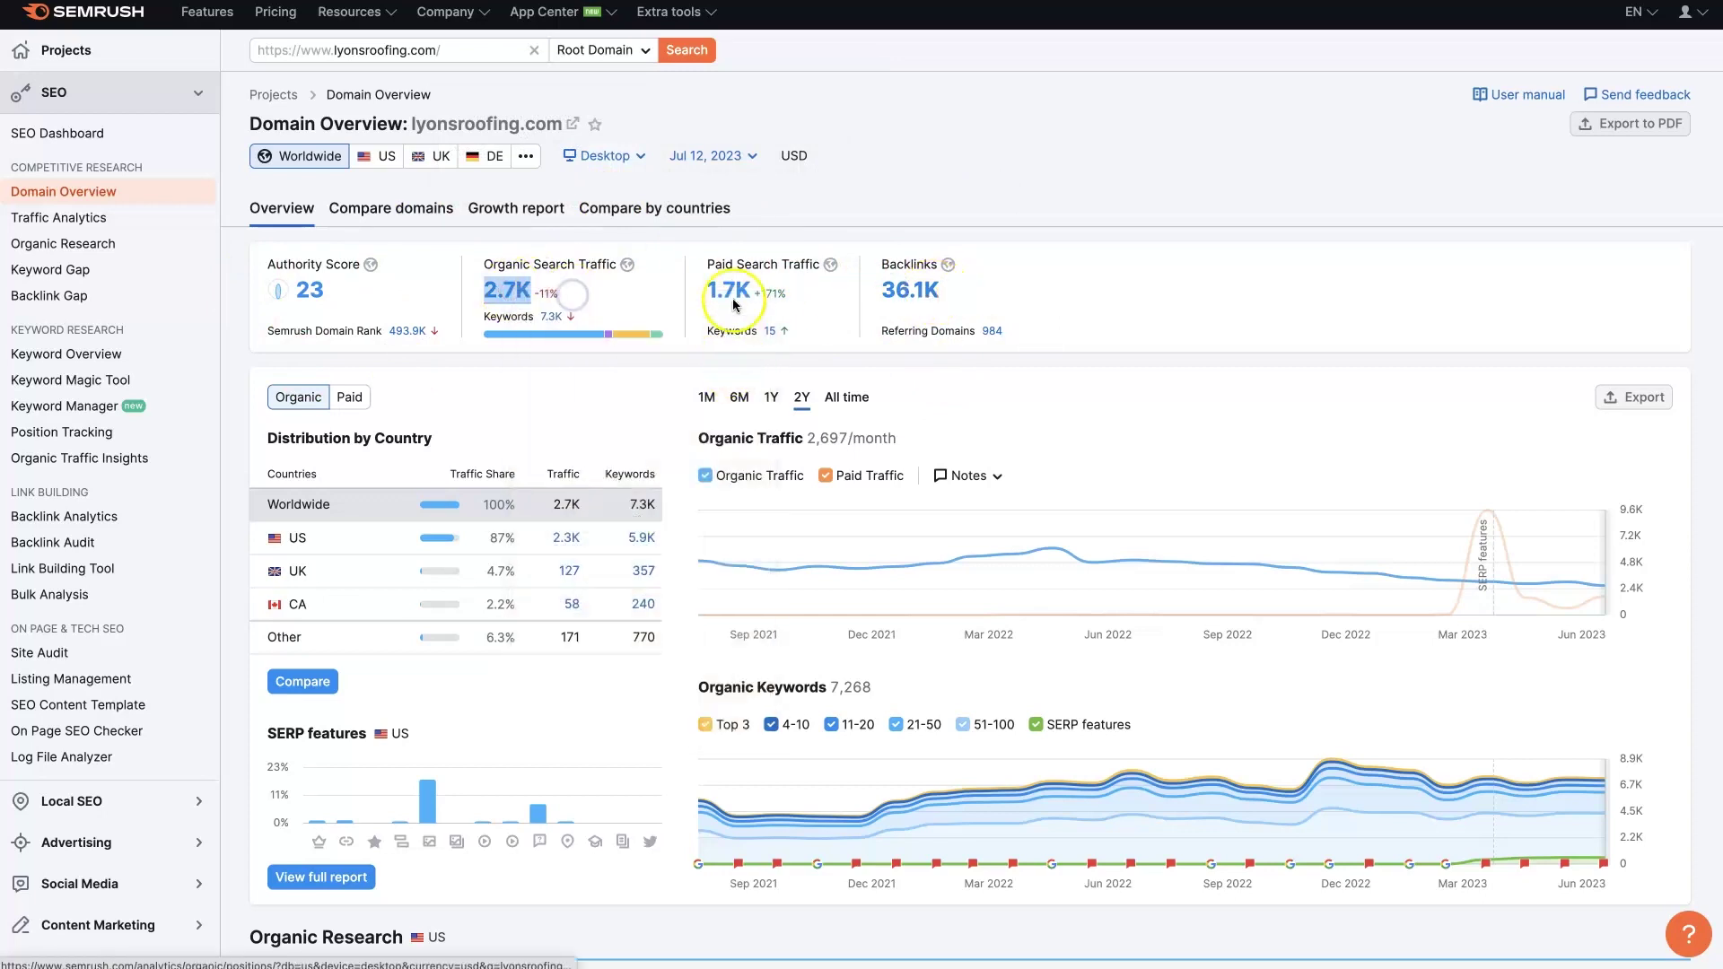
left_click_drag(734, 305, 709, 287)
right_click(709, 285)
key("Escape")
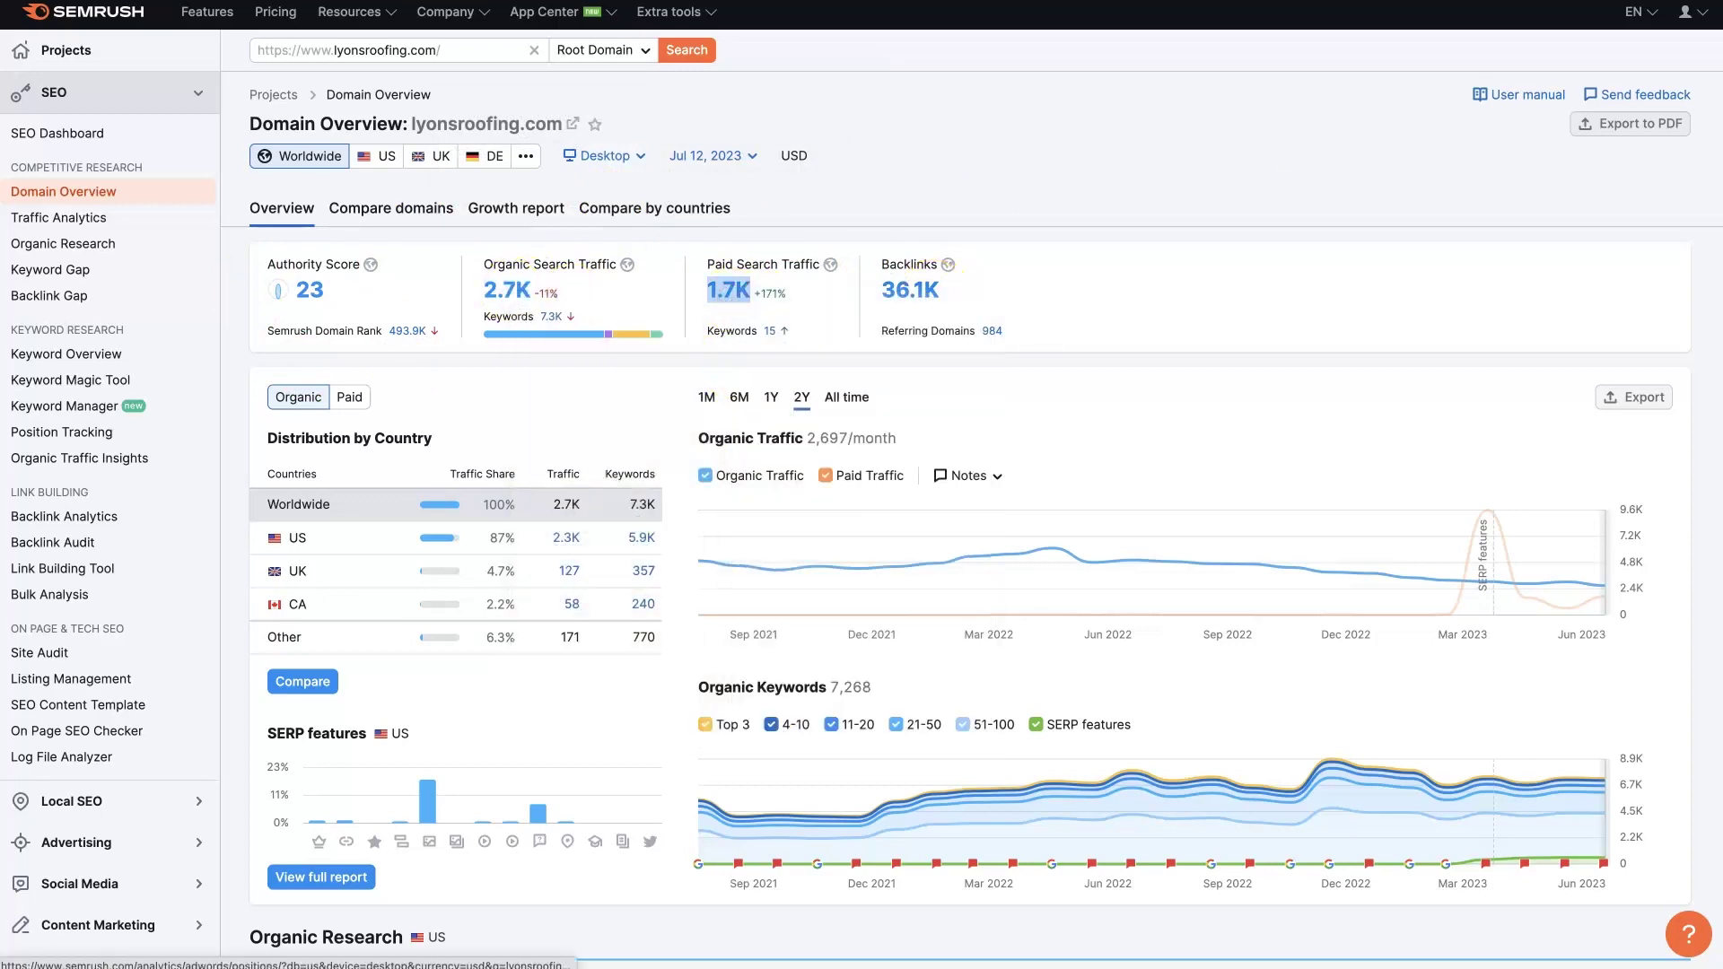
left_click(727, 290)
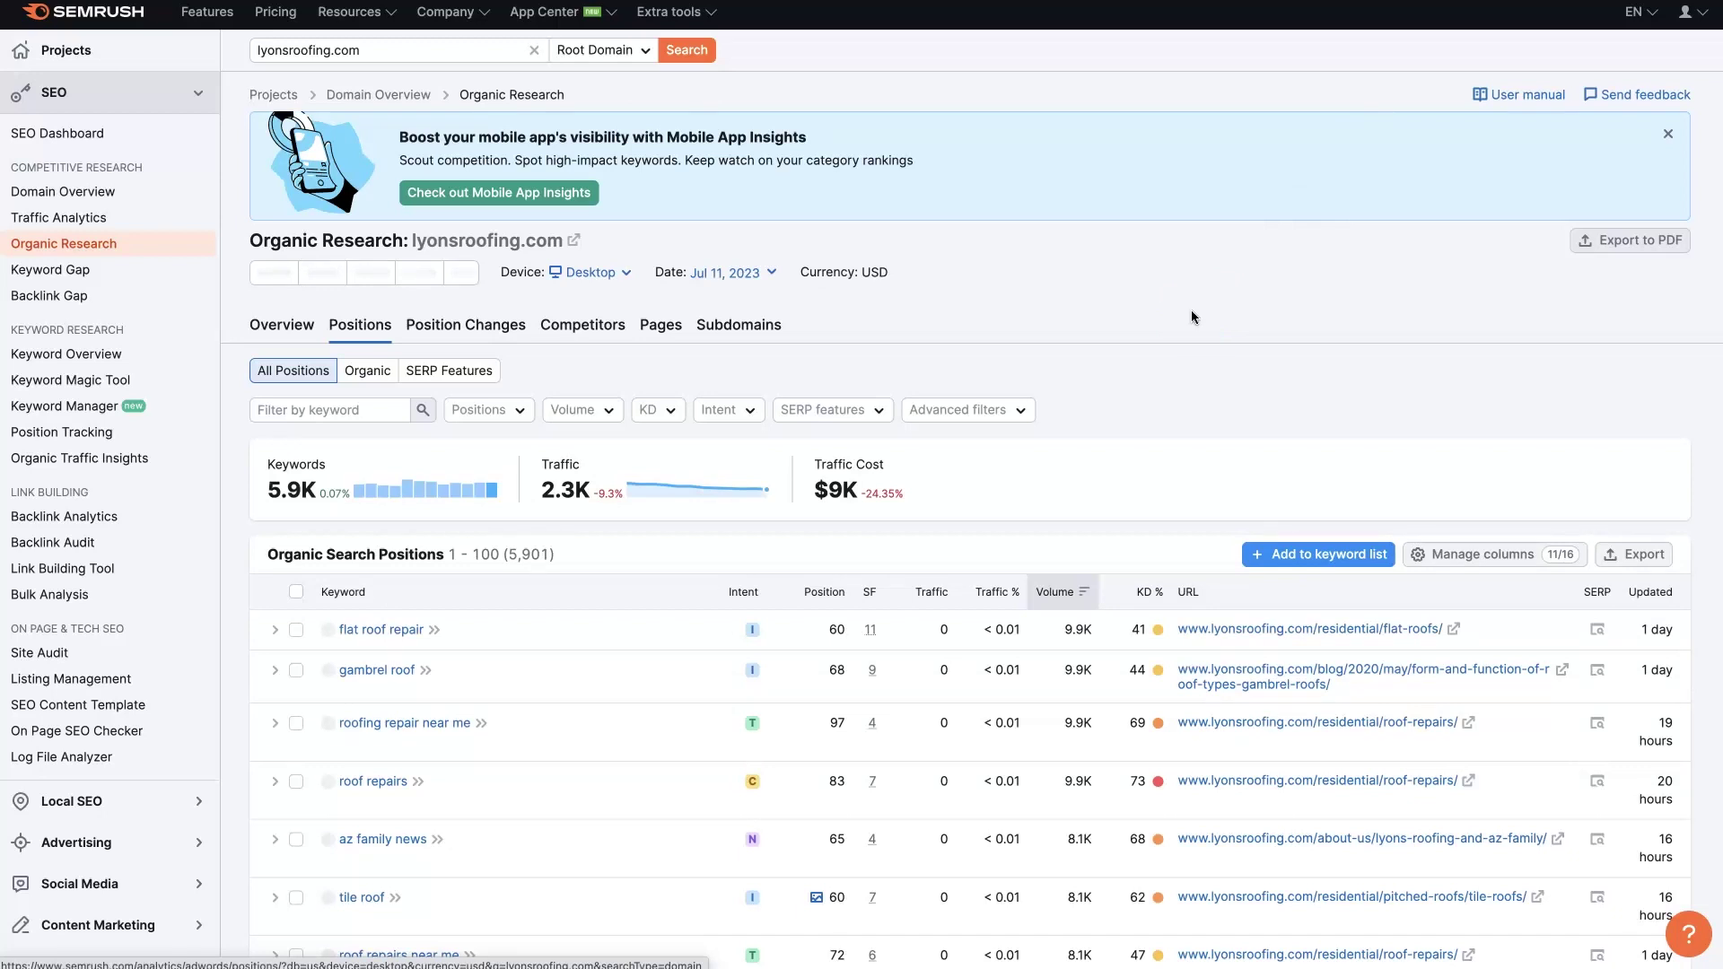
scroll(1192, 316, "down", 2)
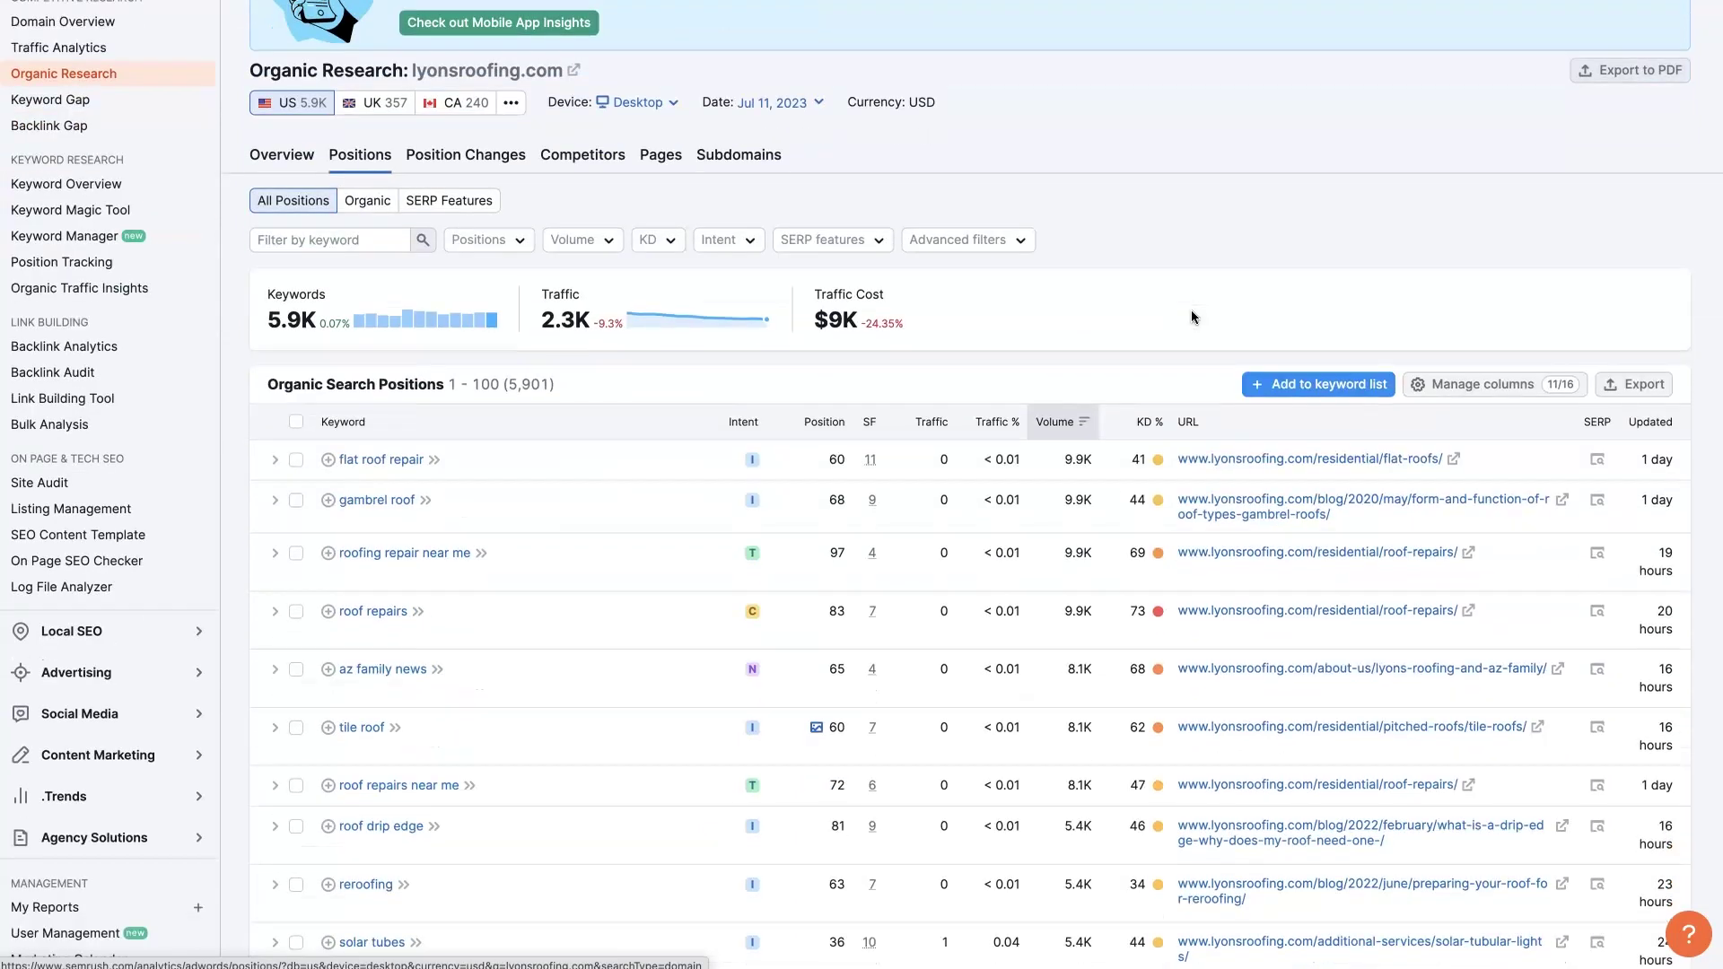
scroll(627, 635, "down", 3)
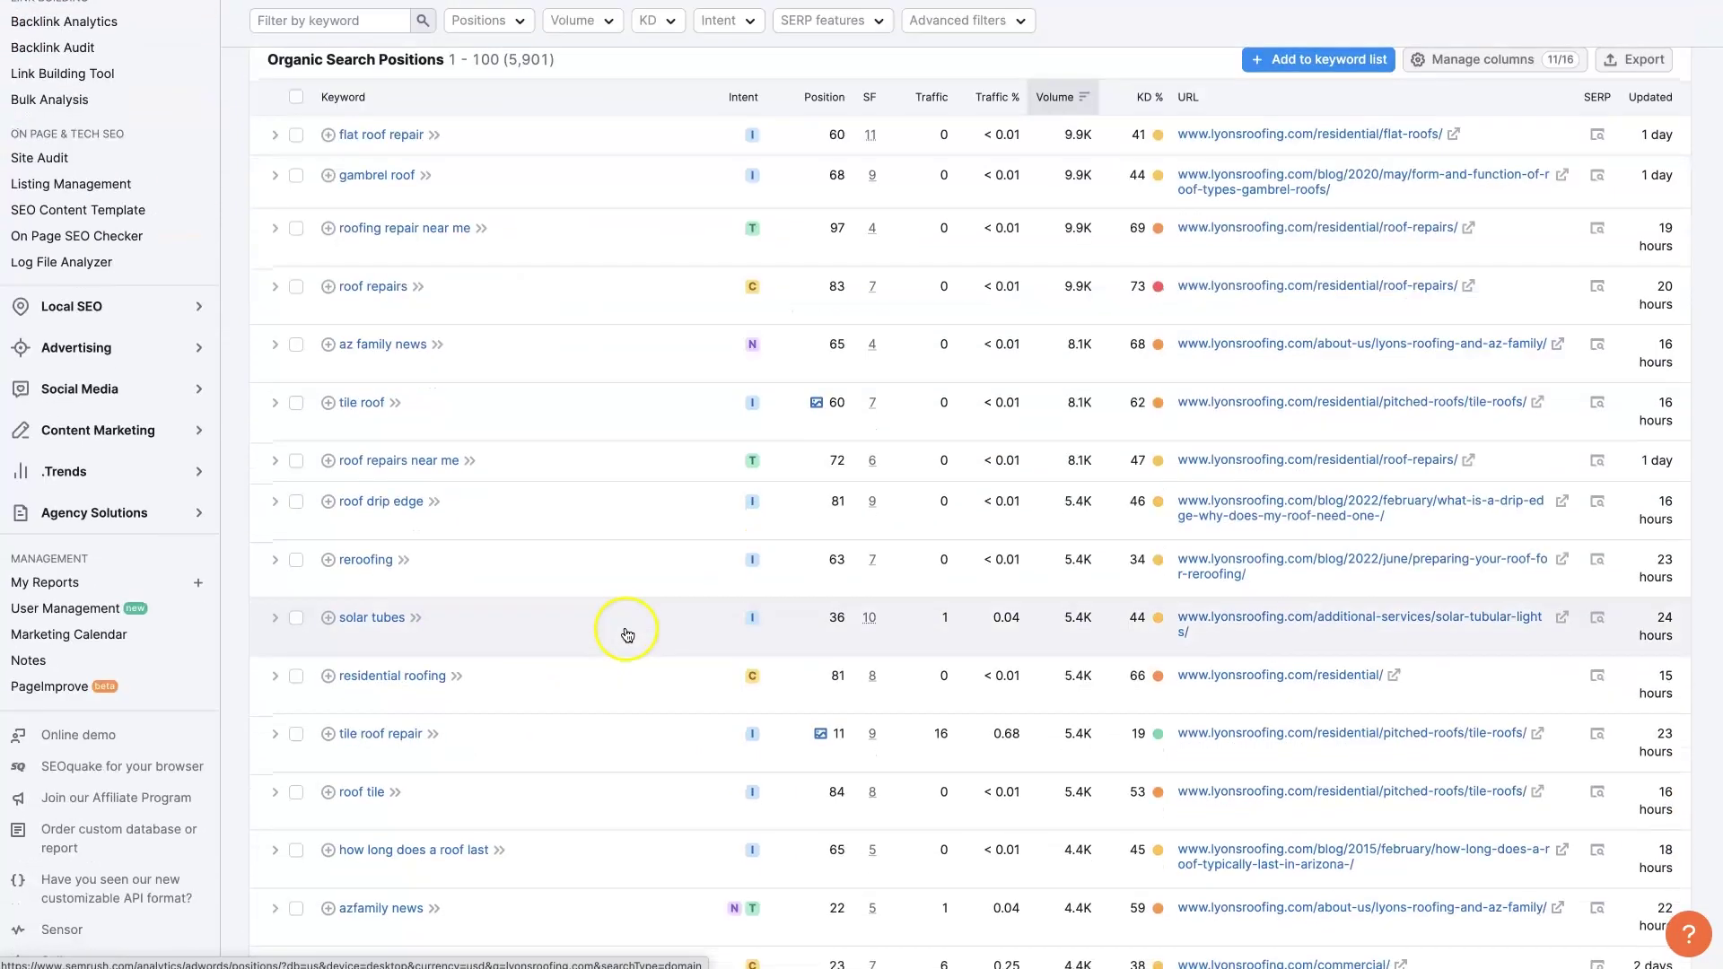
scroll(779, 604, "down", 7)
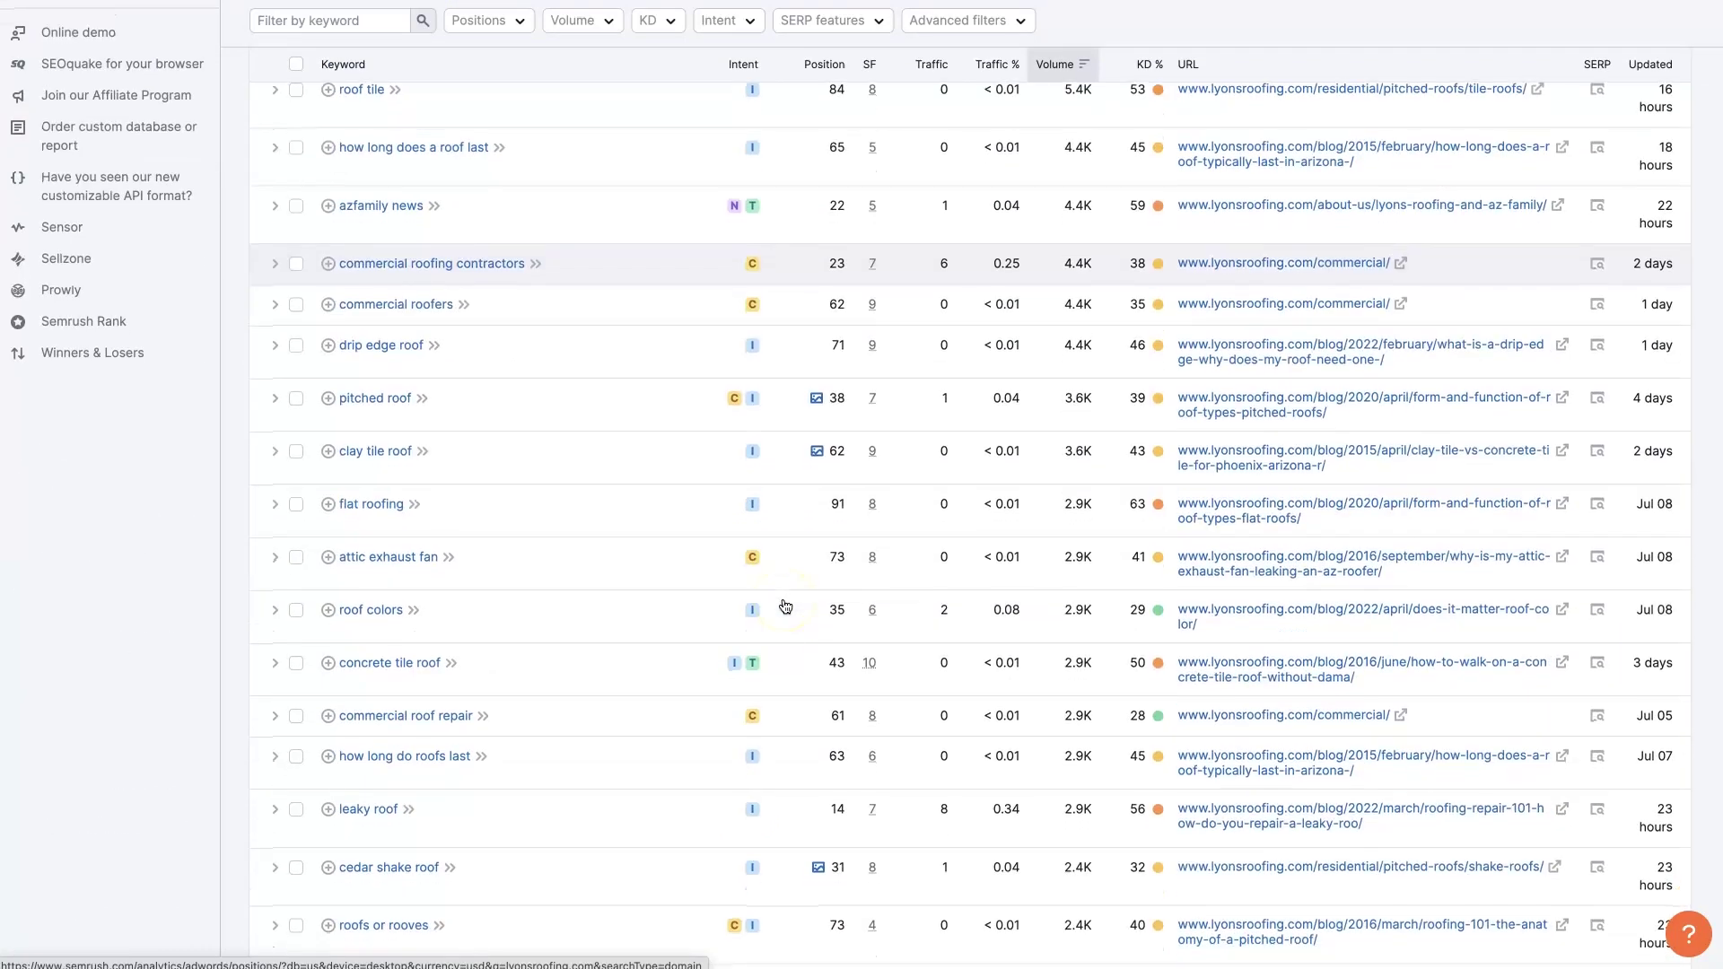
scroll(786, 606, "down", 10)
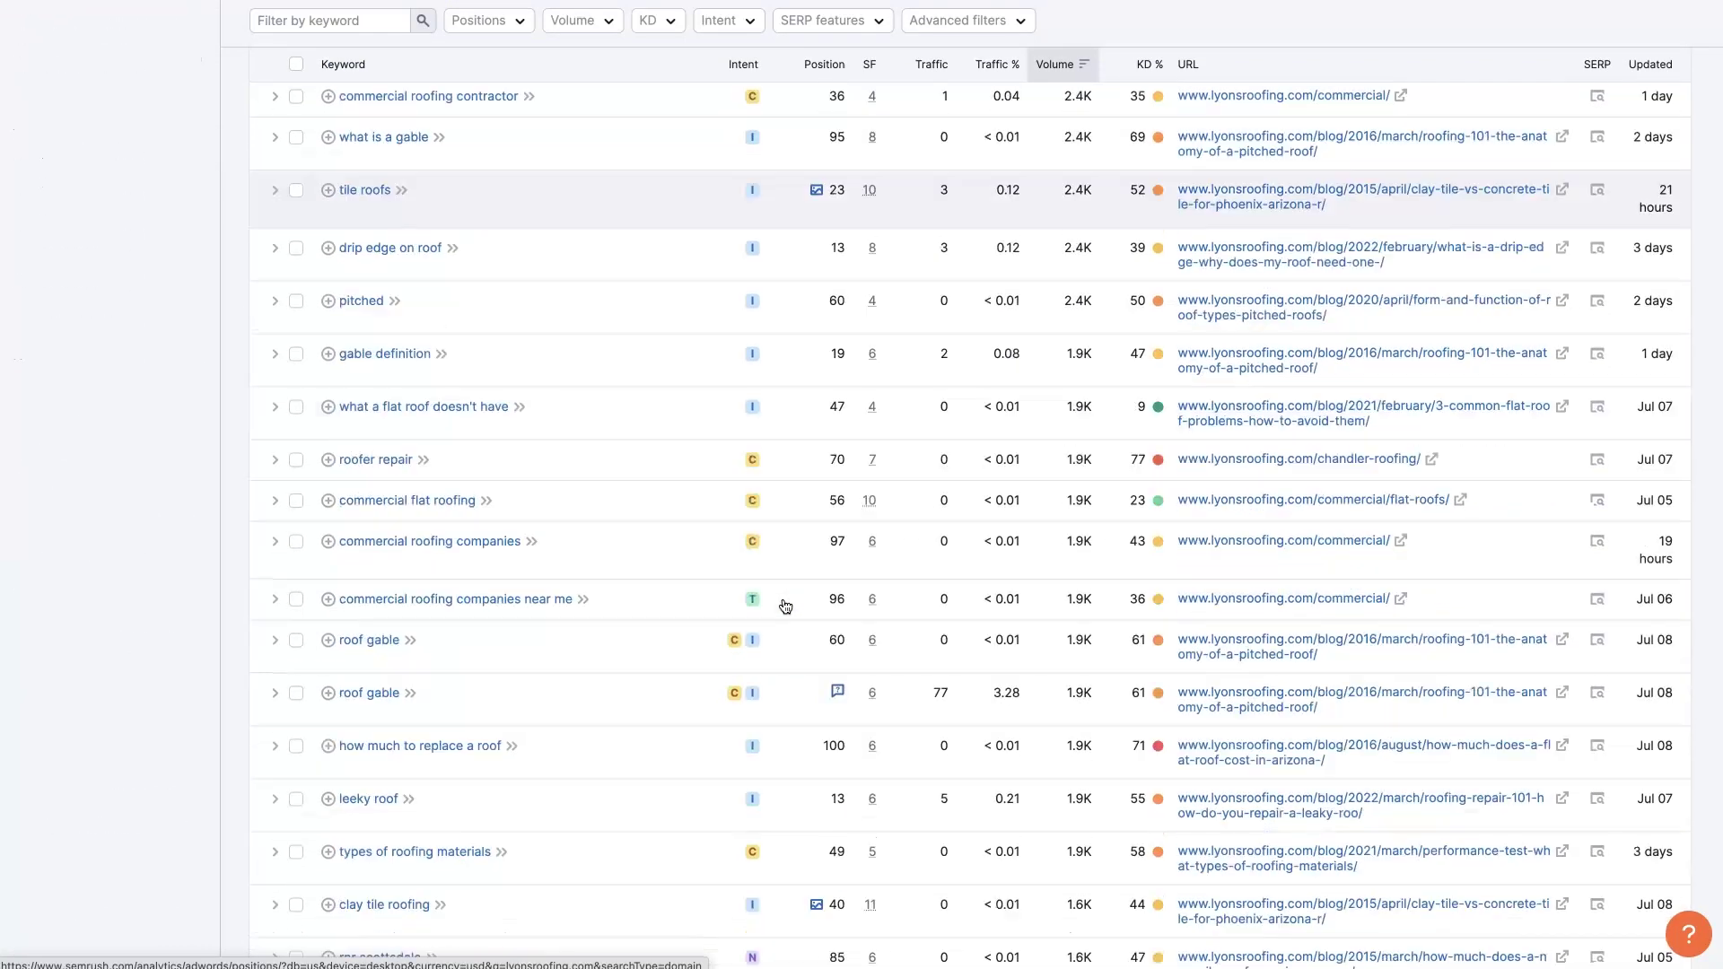
scroll(785, 606, "down", 10)
scroll(786, 606, "up", 6)
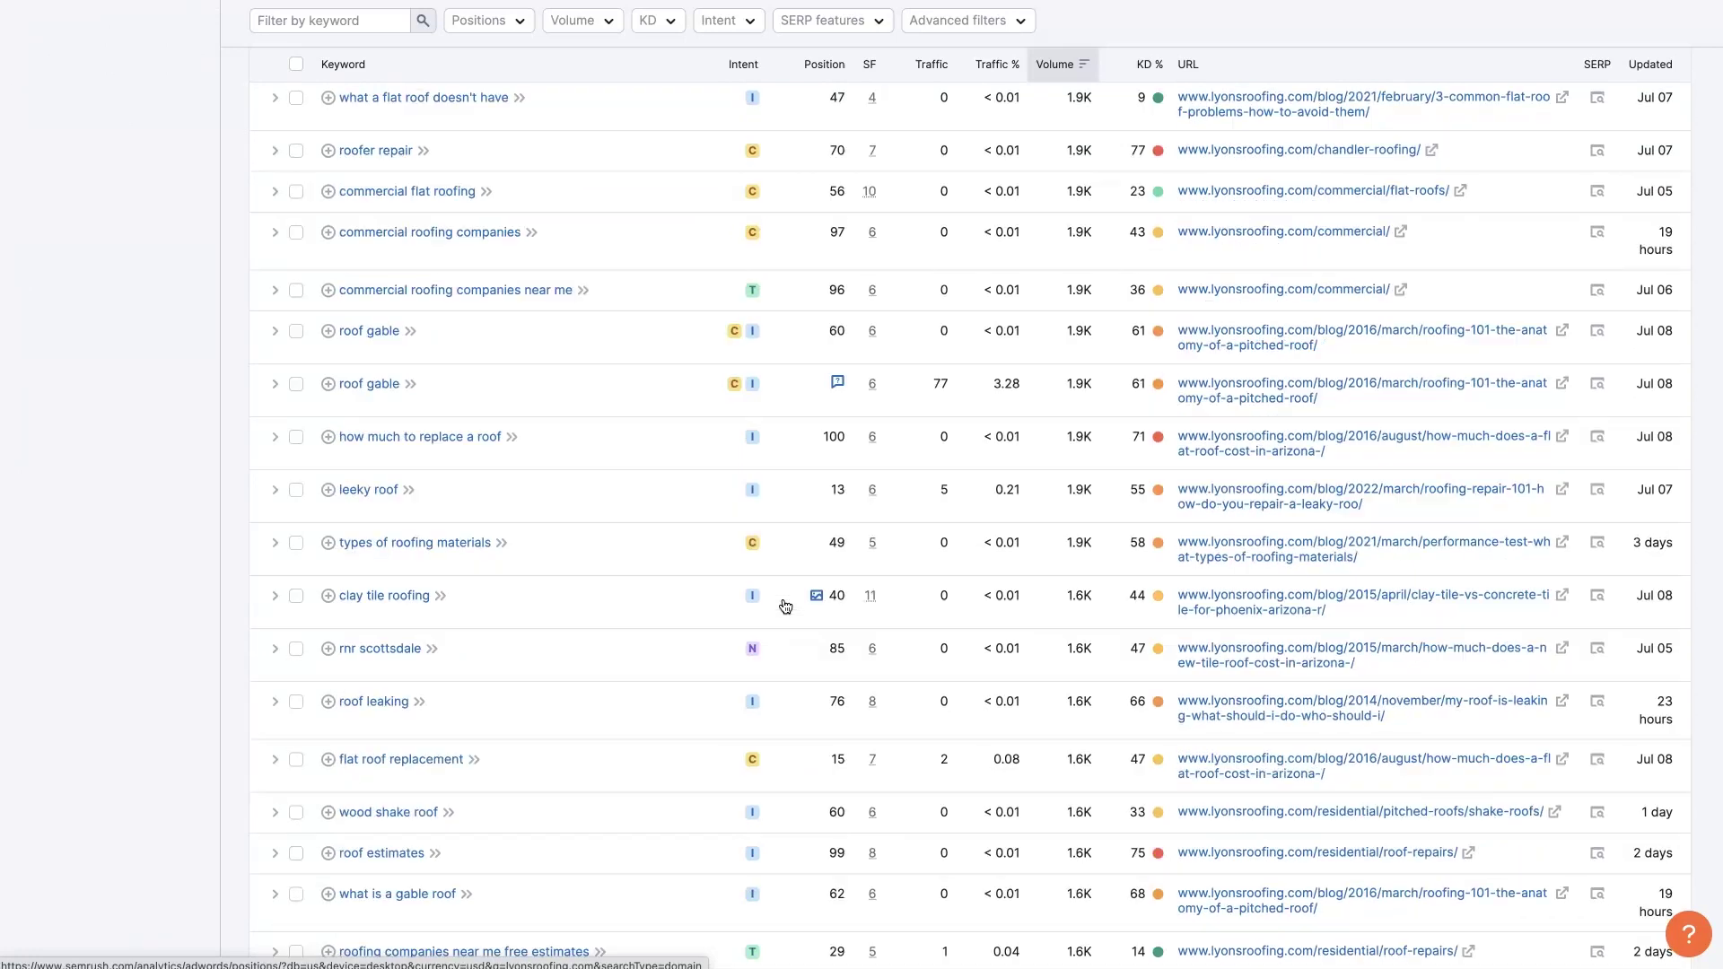
left_click(1337, 706)
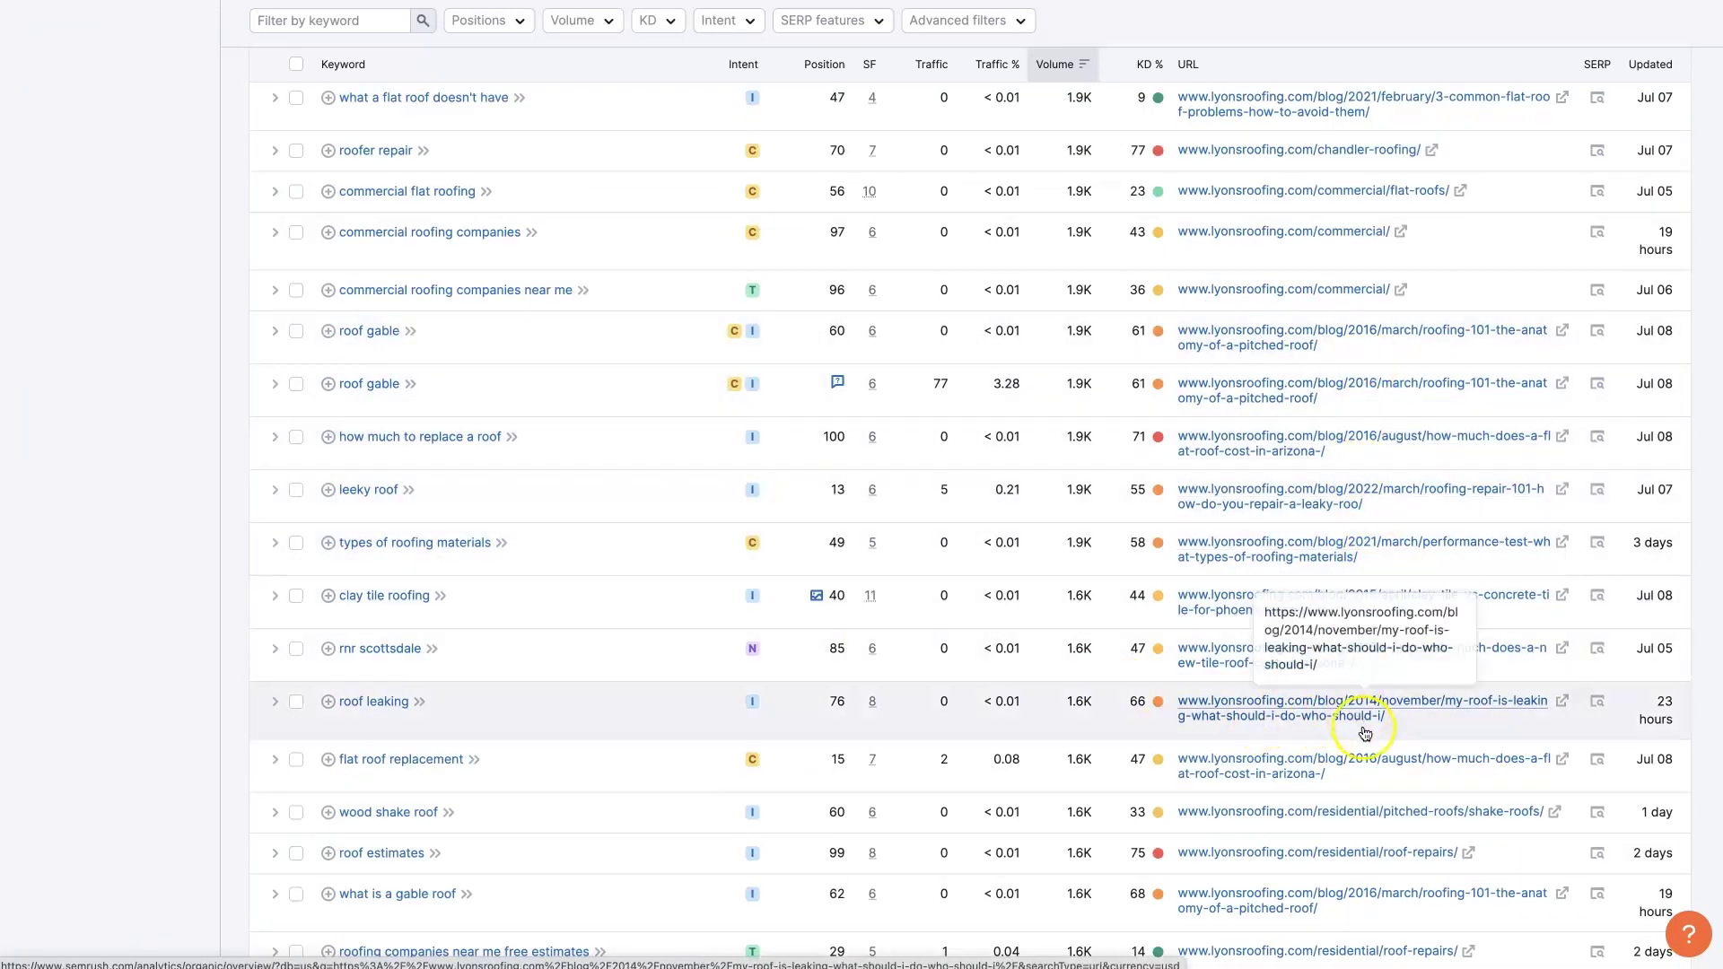
scroll(1360, 691, "up", 6)
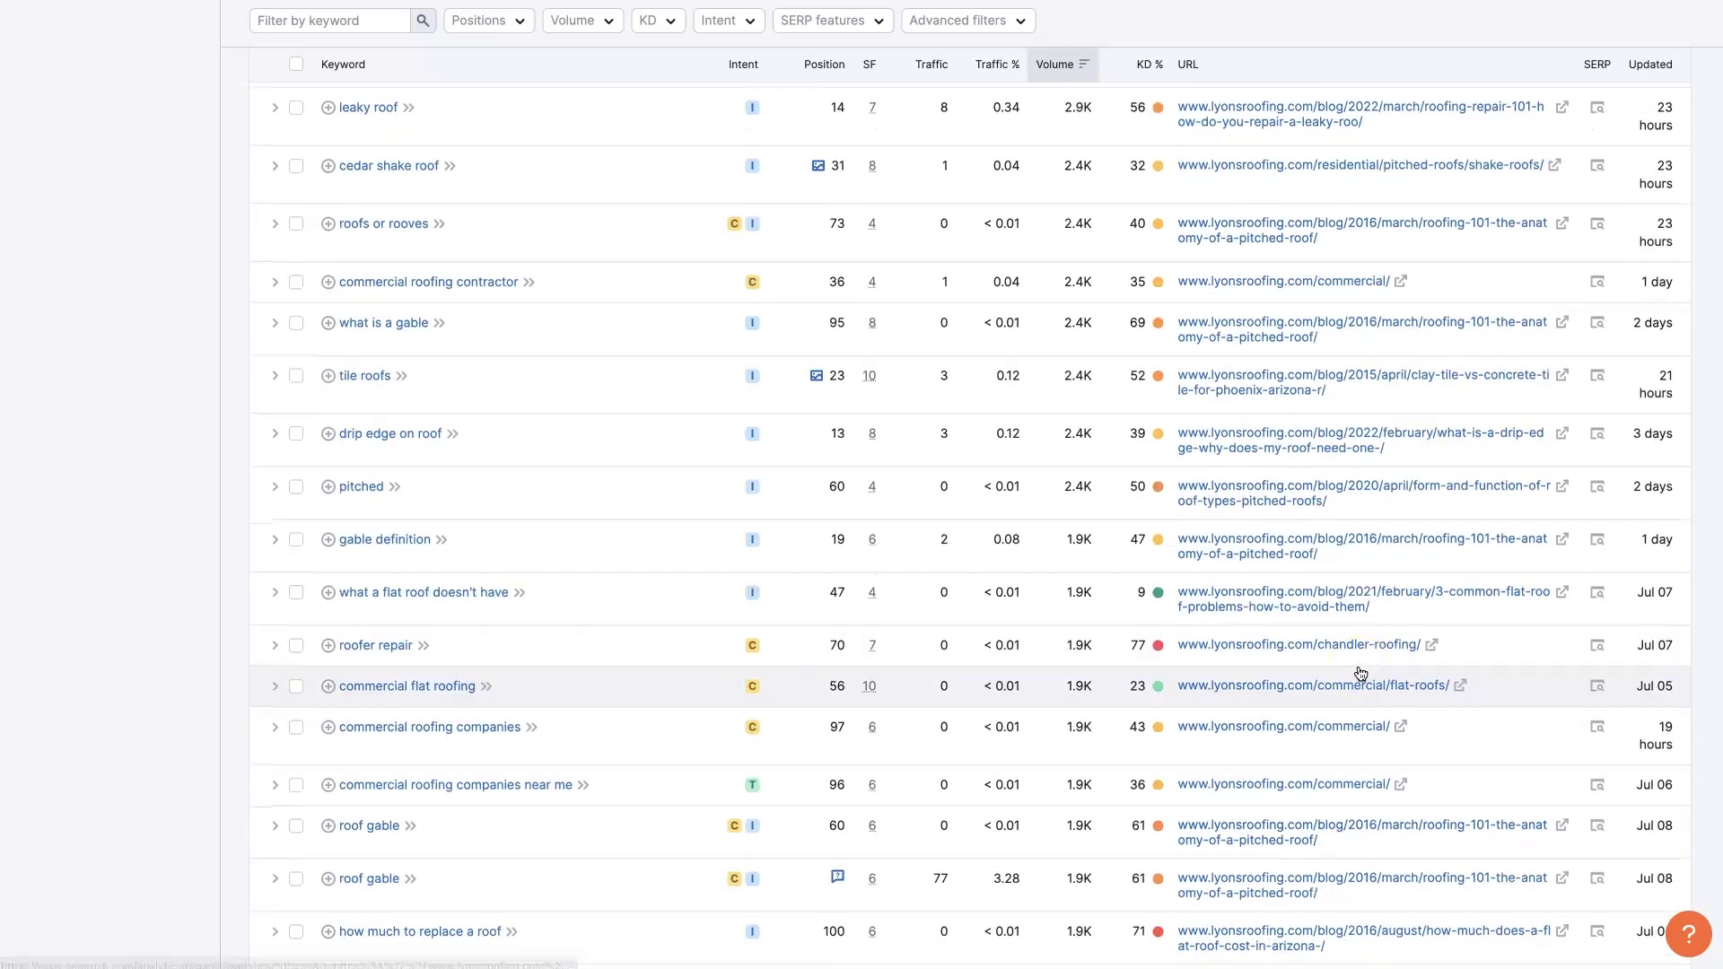
scroll(1370, 502, "up", 10)
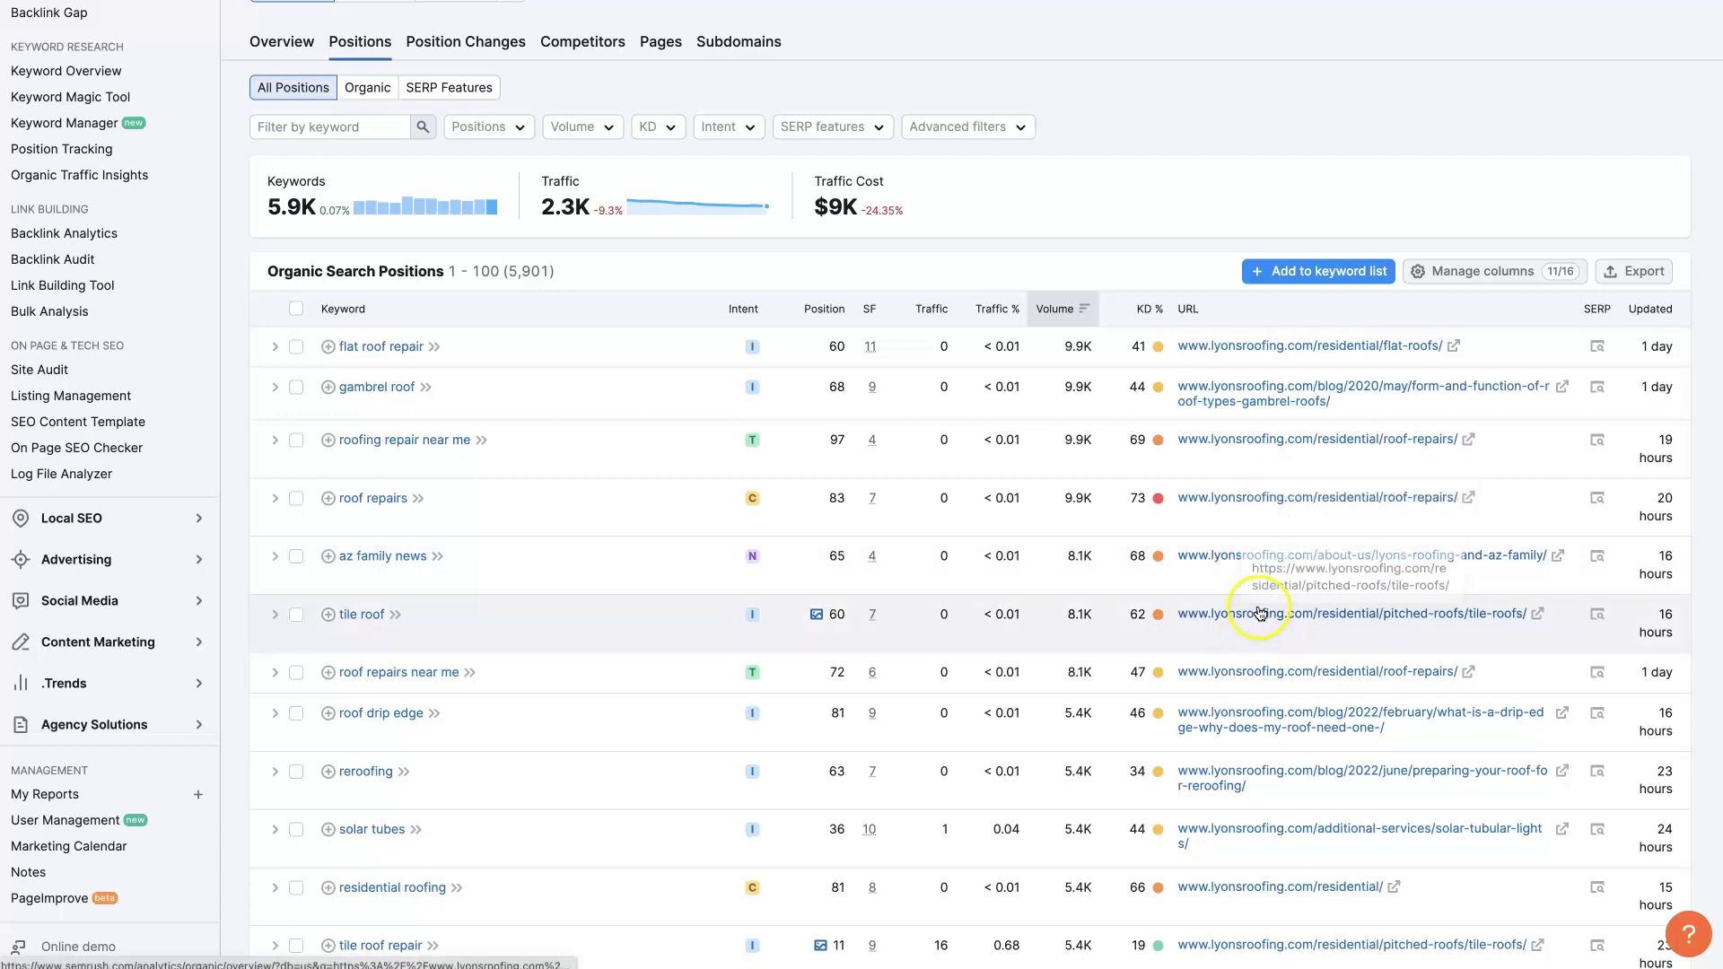
scroll(1260, 613, "up", 3)
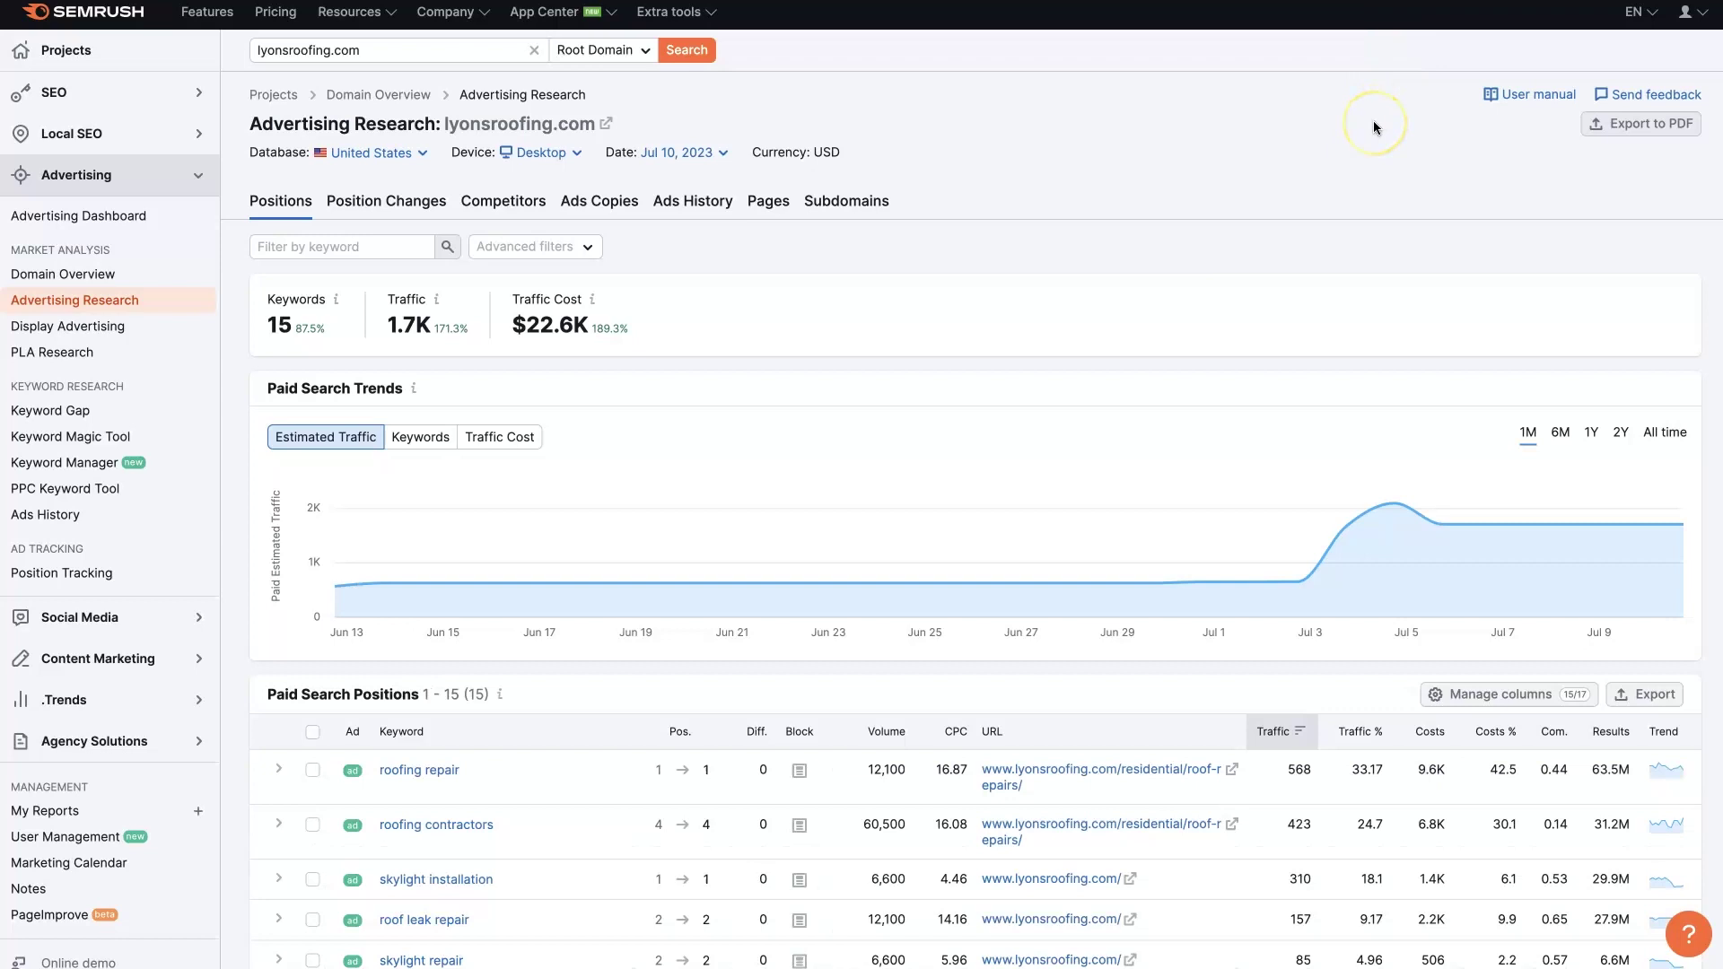
- Scroll through lyonsroofing.com's 15 paid keywords in the Paid Search Positions table and back up
scroll(1247, 233, "down", 4)
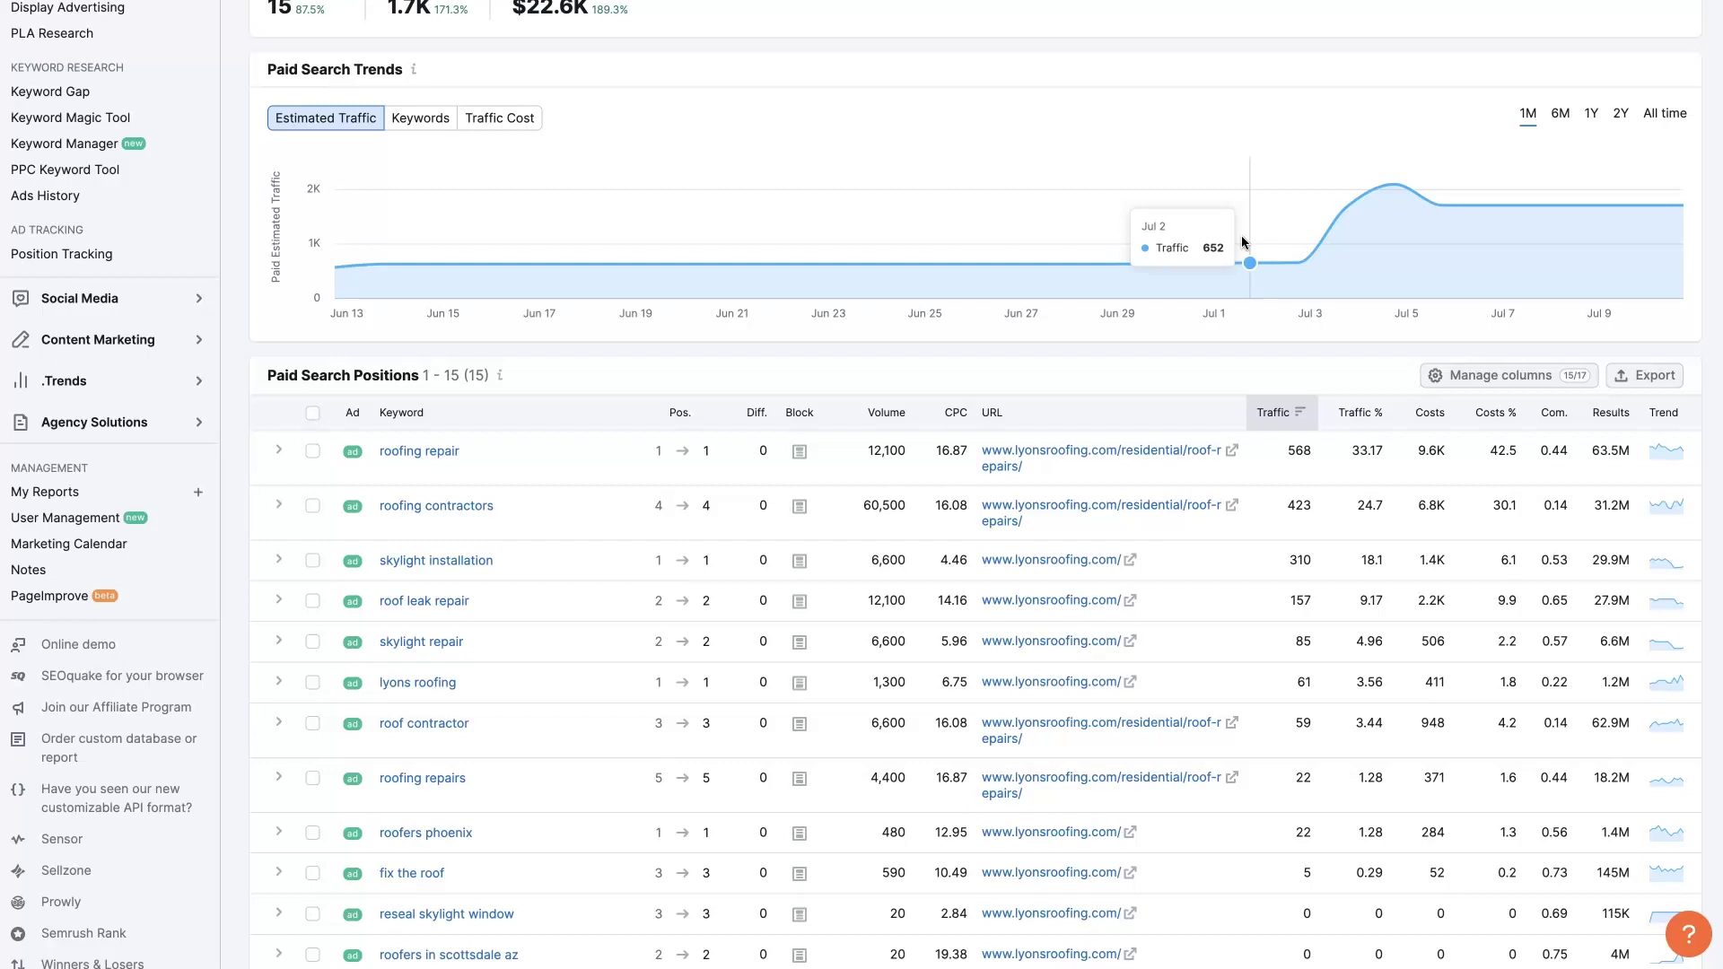
scroll(1497, 550, "down", 2)
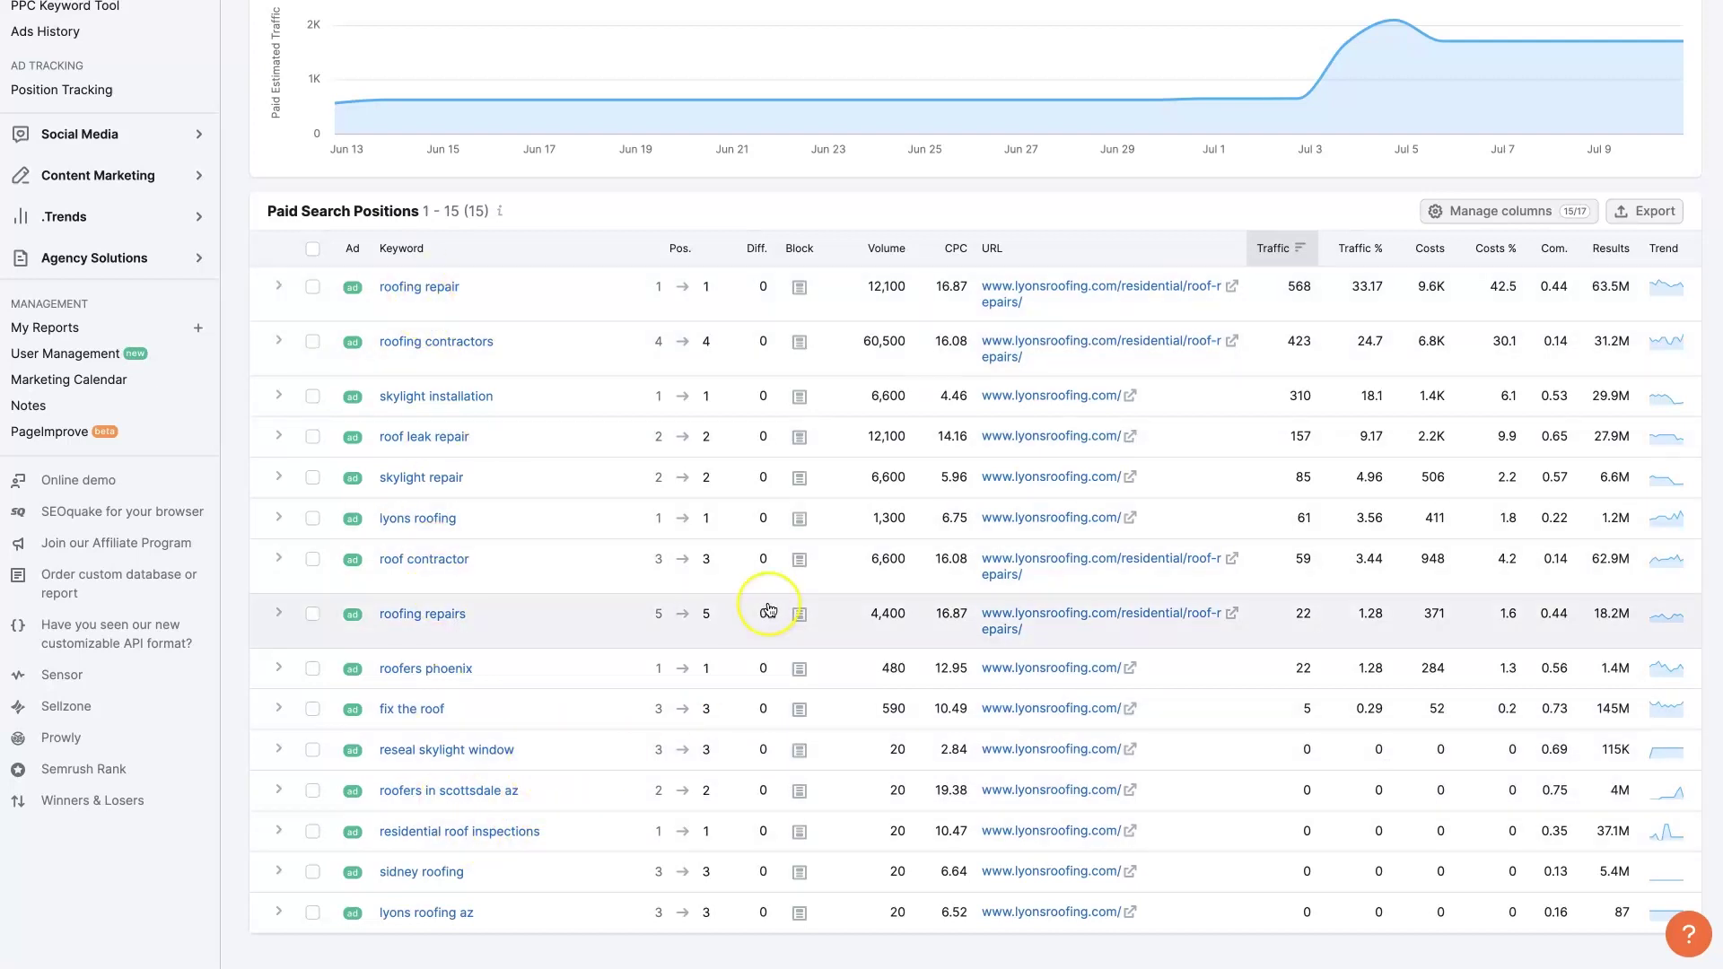
scroll(763, 606, "up", 5)
mouse_move(769, 611)
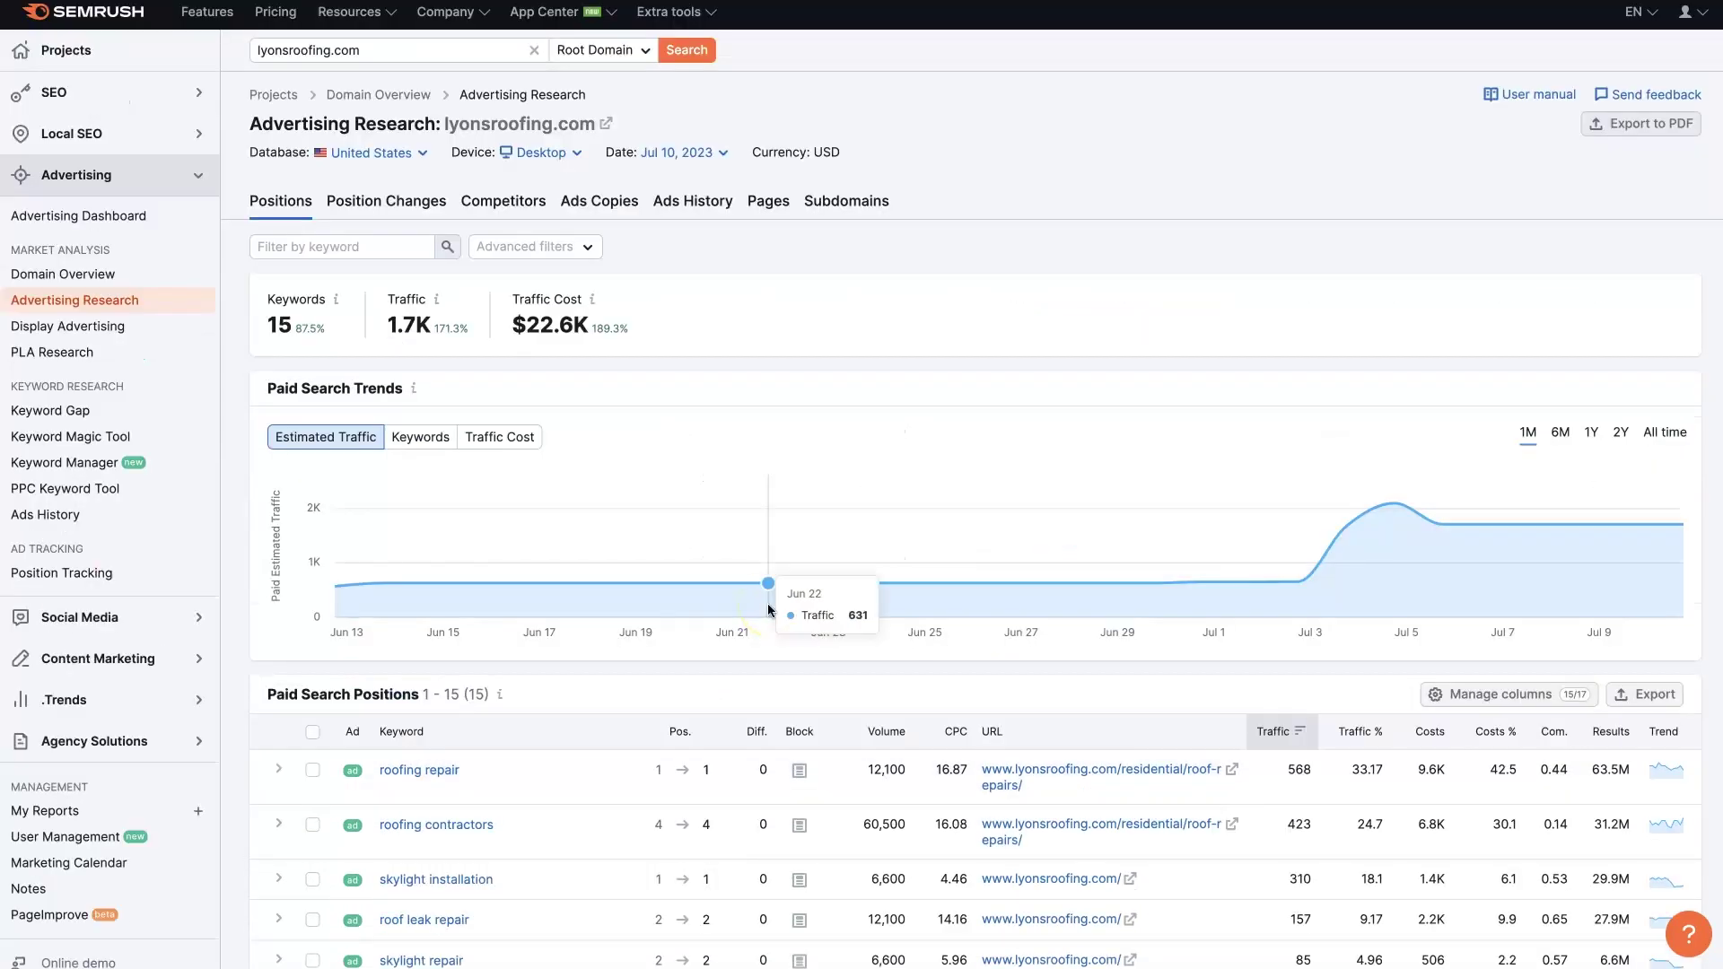
- Review lyonsroofing.com's ad copies, highlighting the year 1993 in the first ad
left_click(606, 201)
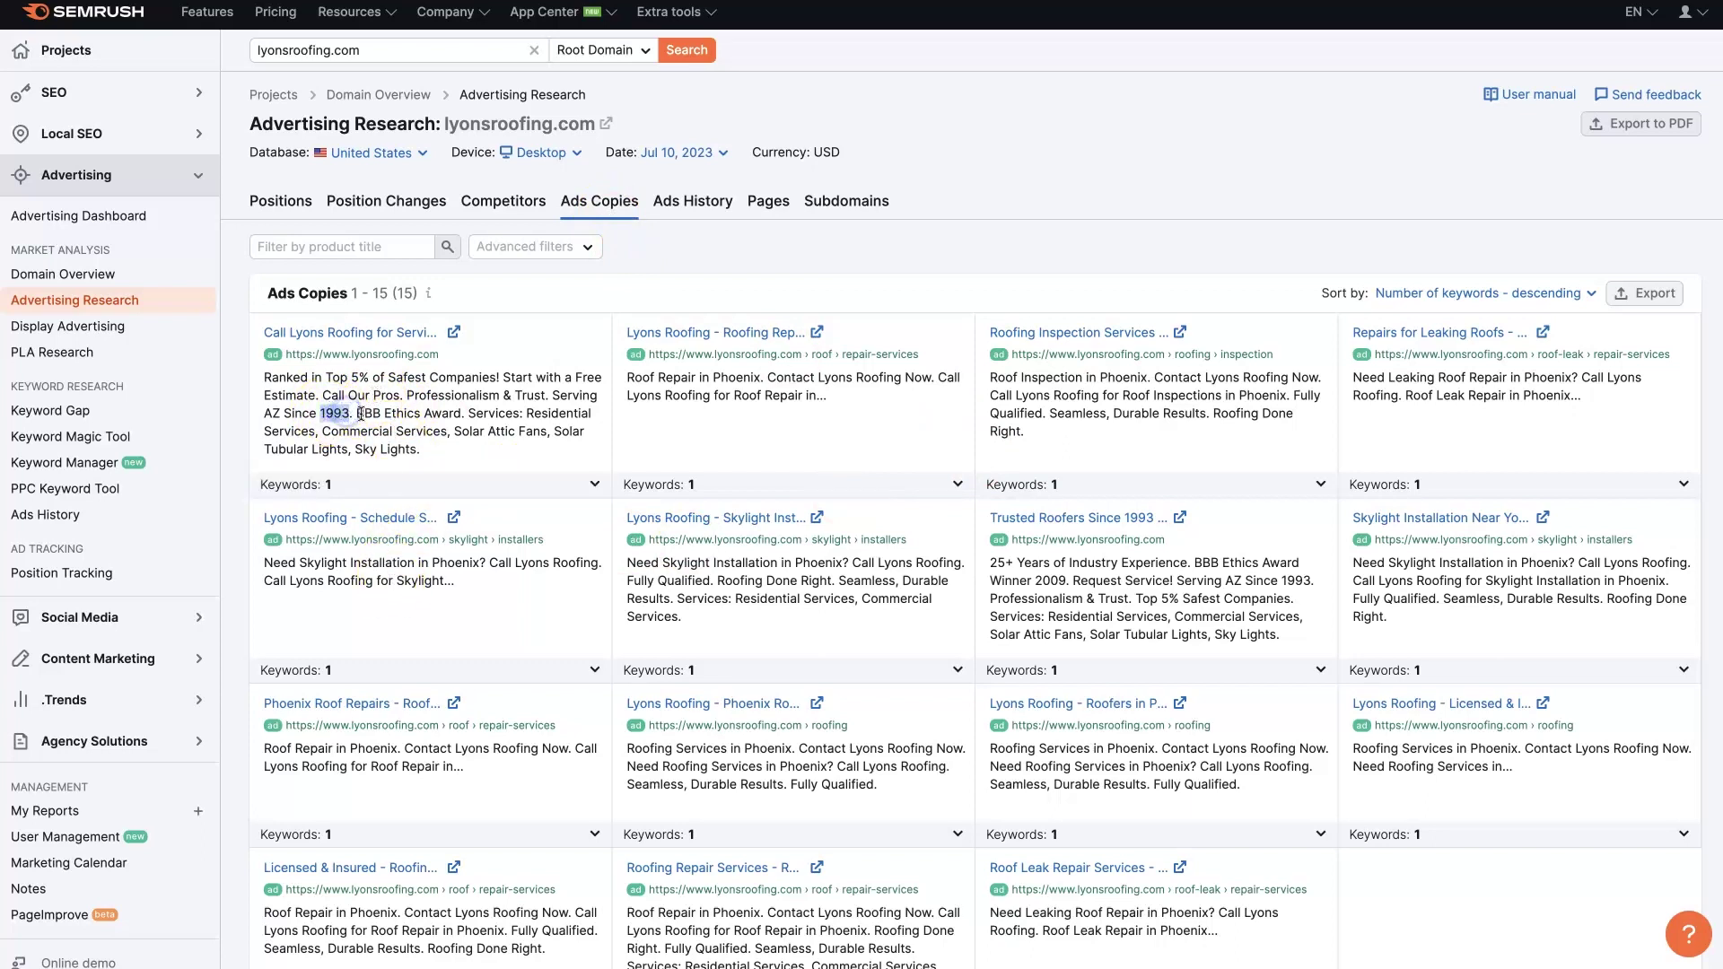
left_click_drag(360, 413, 480, 414)
left_click(469, 413)
left_click(1239, 456)
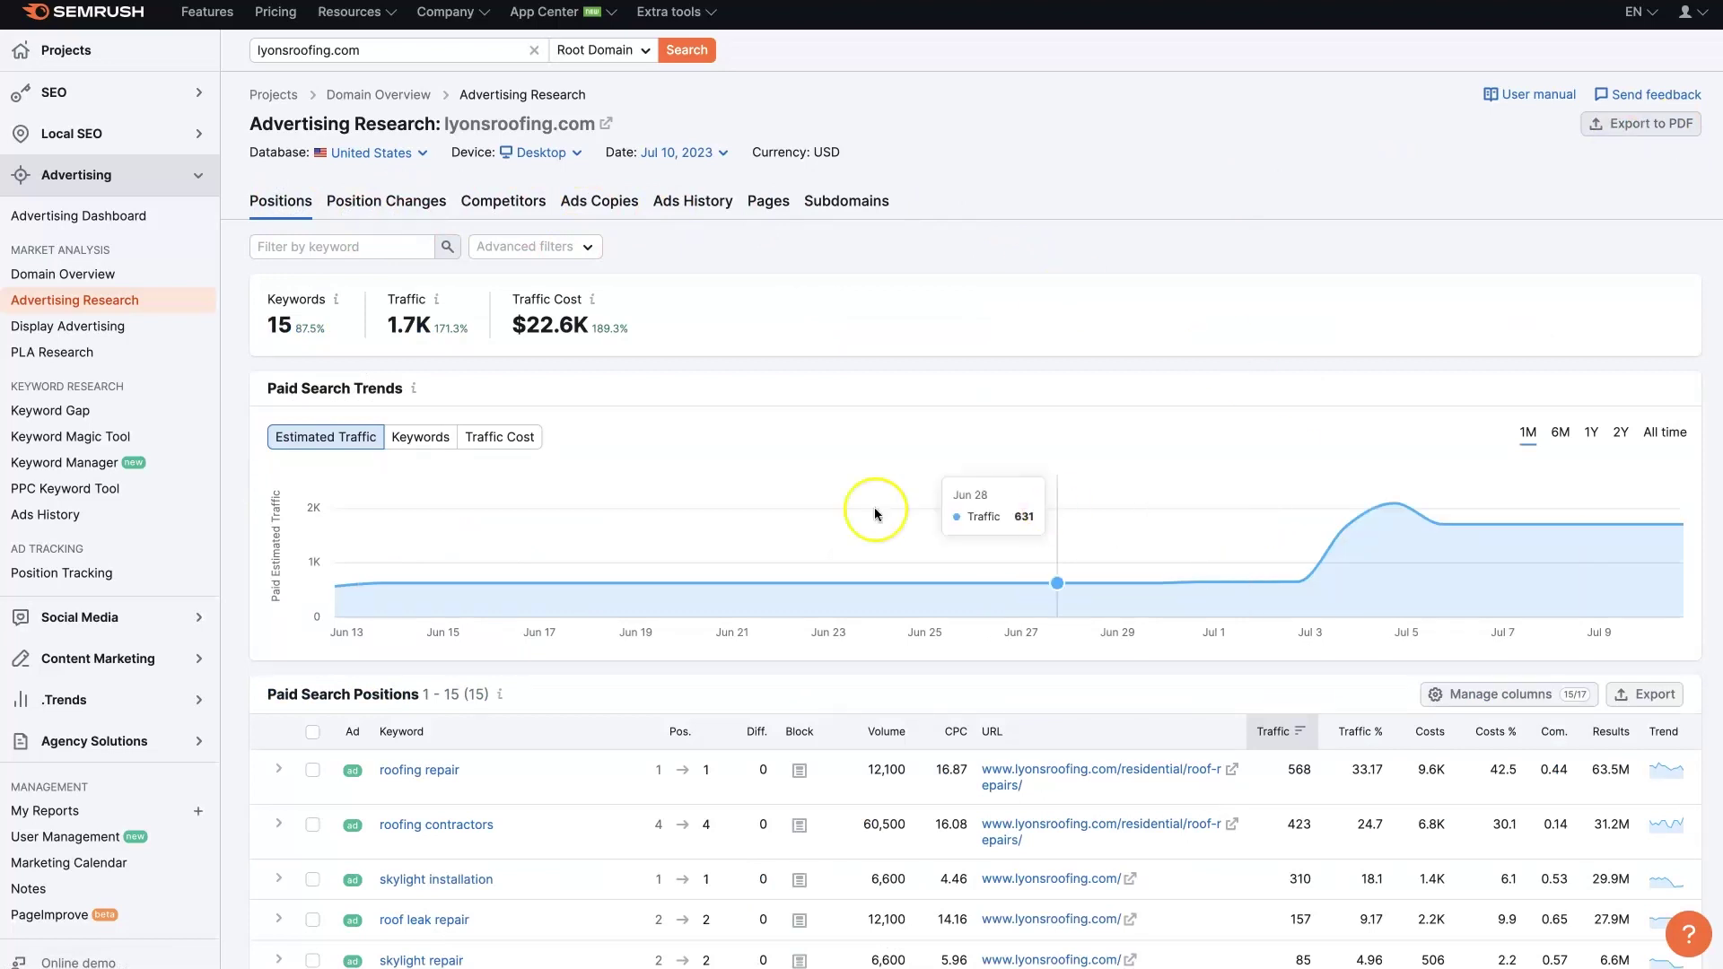
scroll(1448, 577, "down", 5)
scroll(1448, 577, "up", 5)
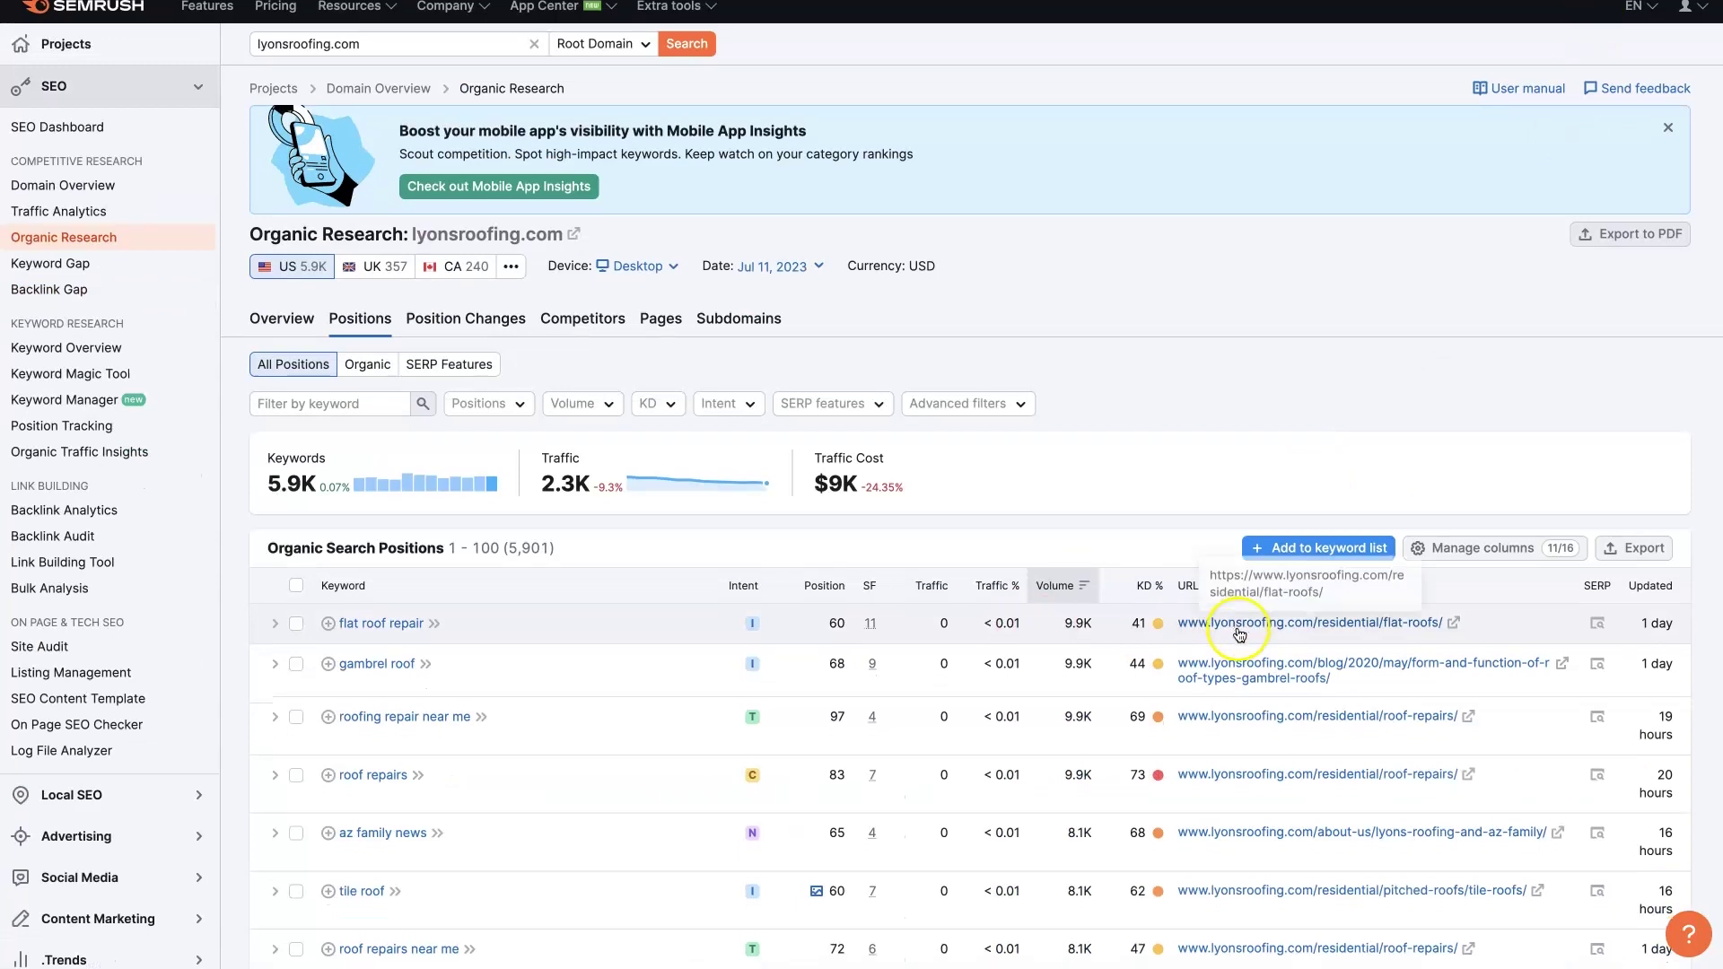
scroll(1304, 466, "down", 4)
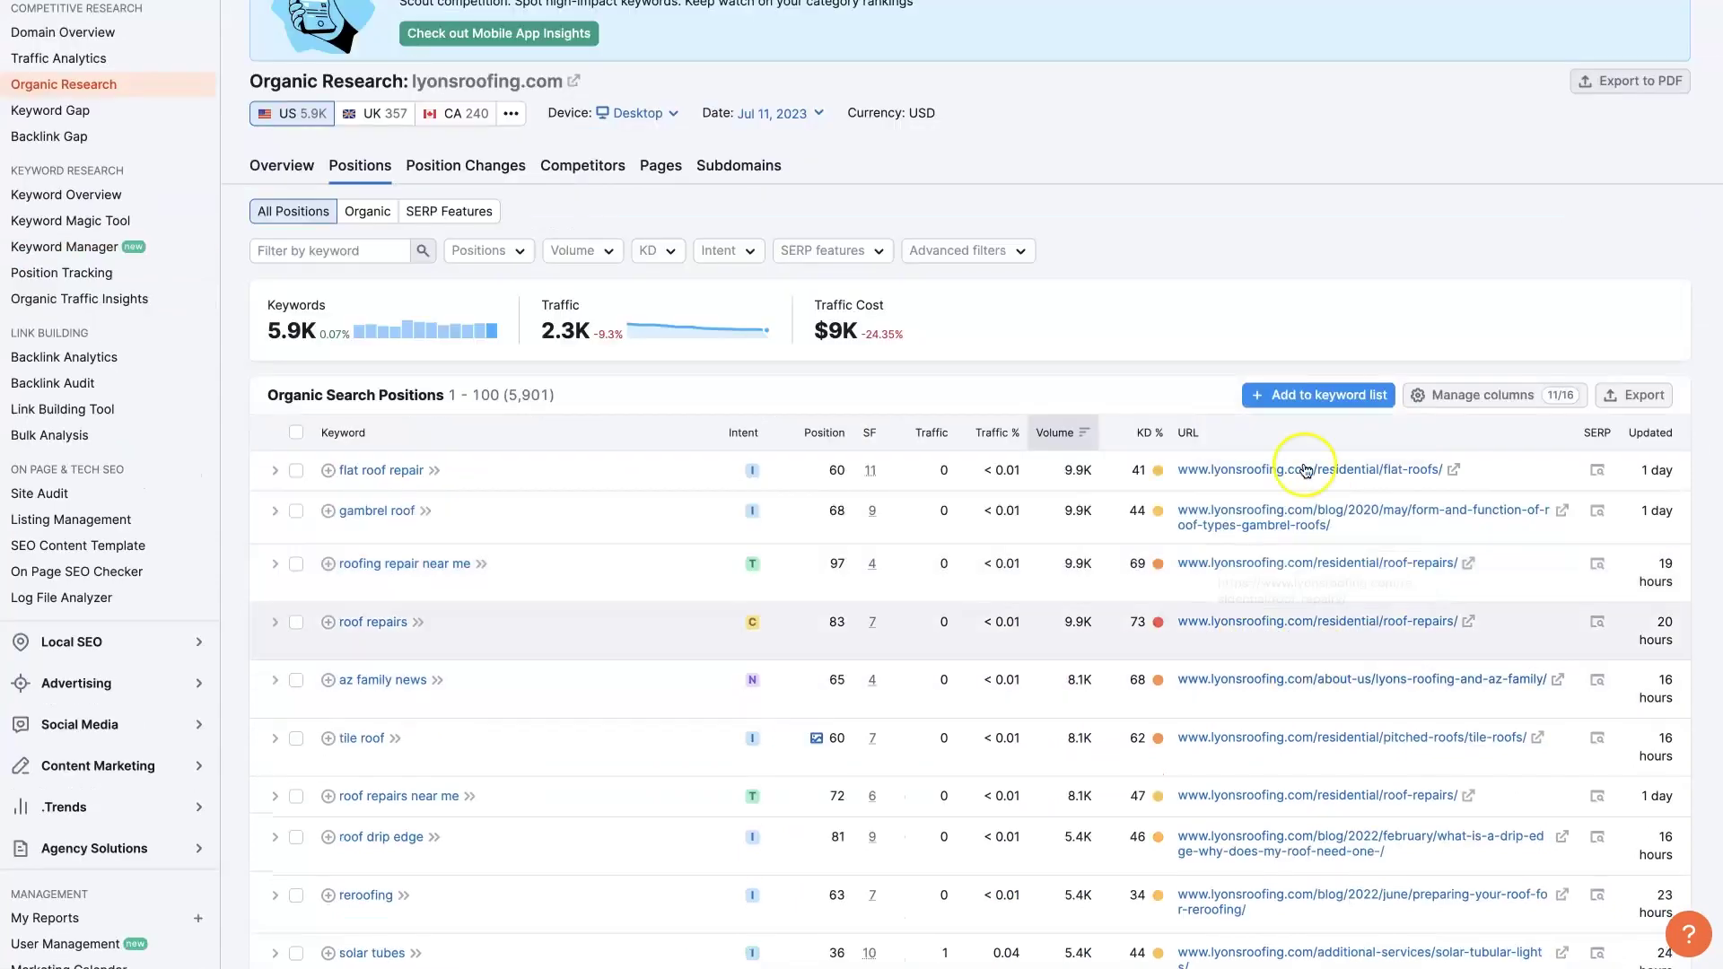
scroll(1437, 697, "down", 8)
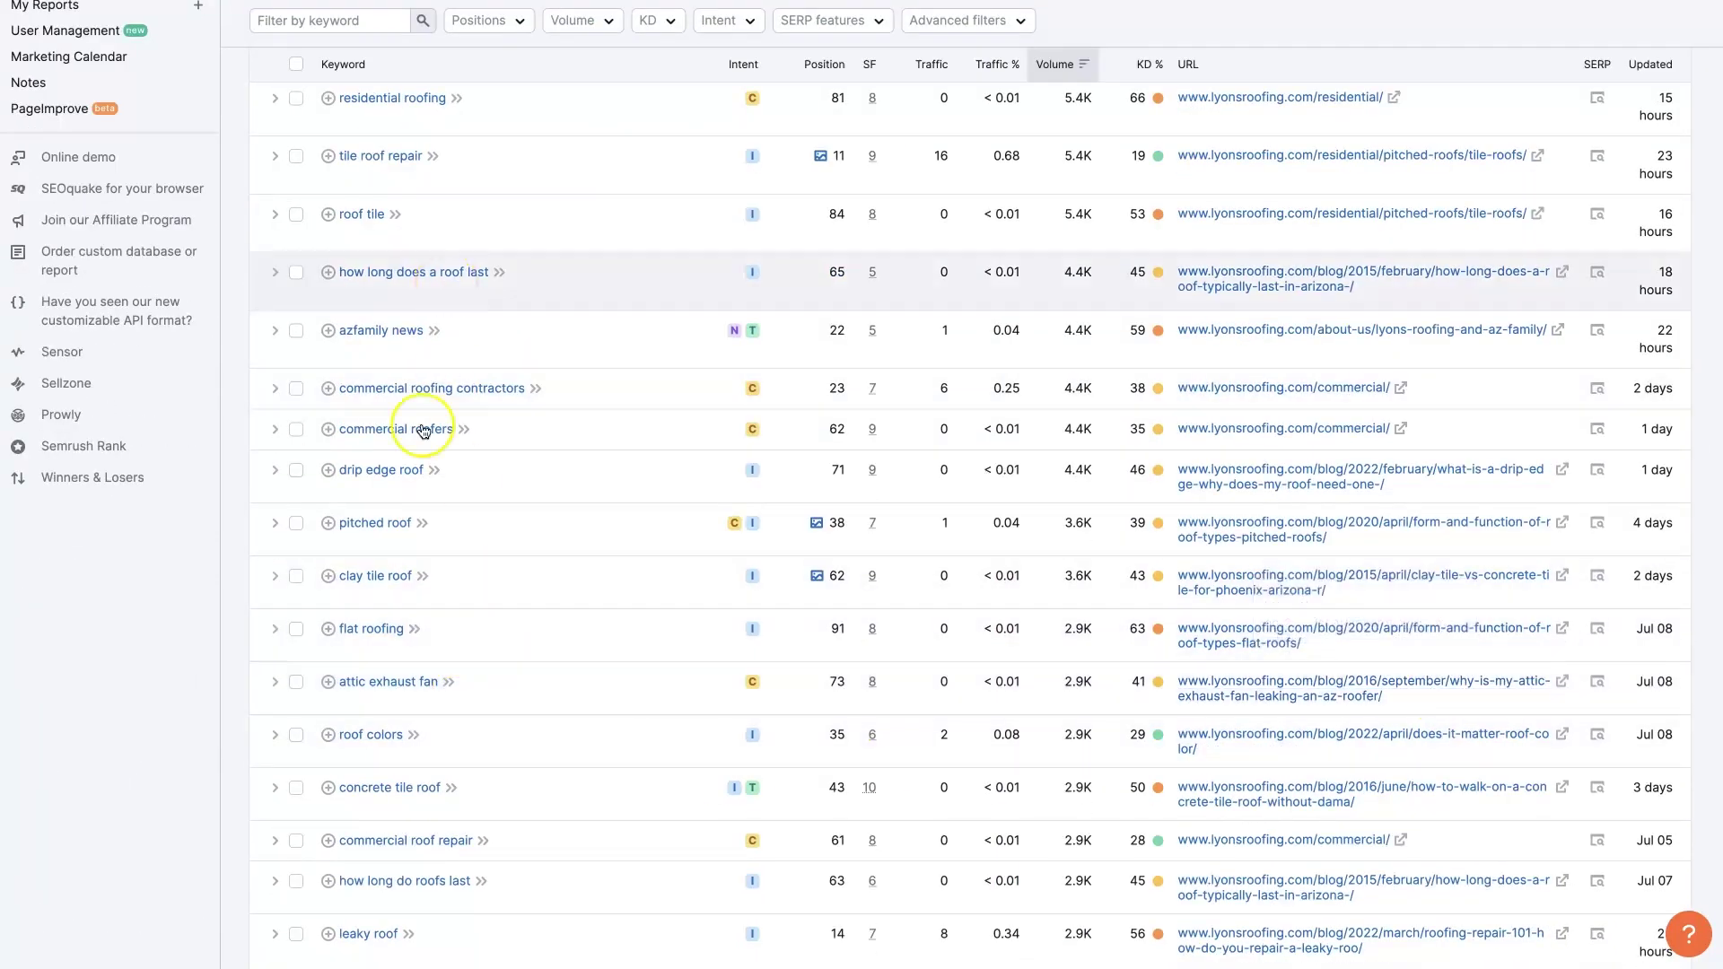
scroll(1367, 610, "up", 12)
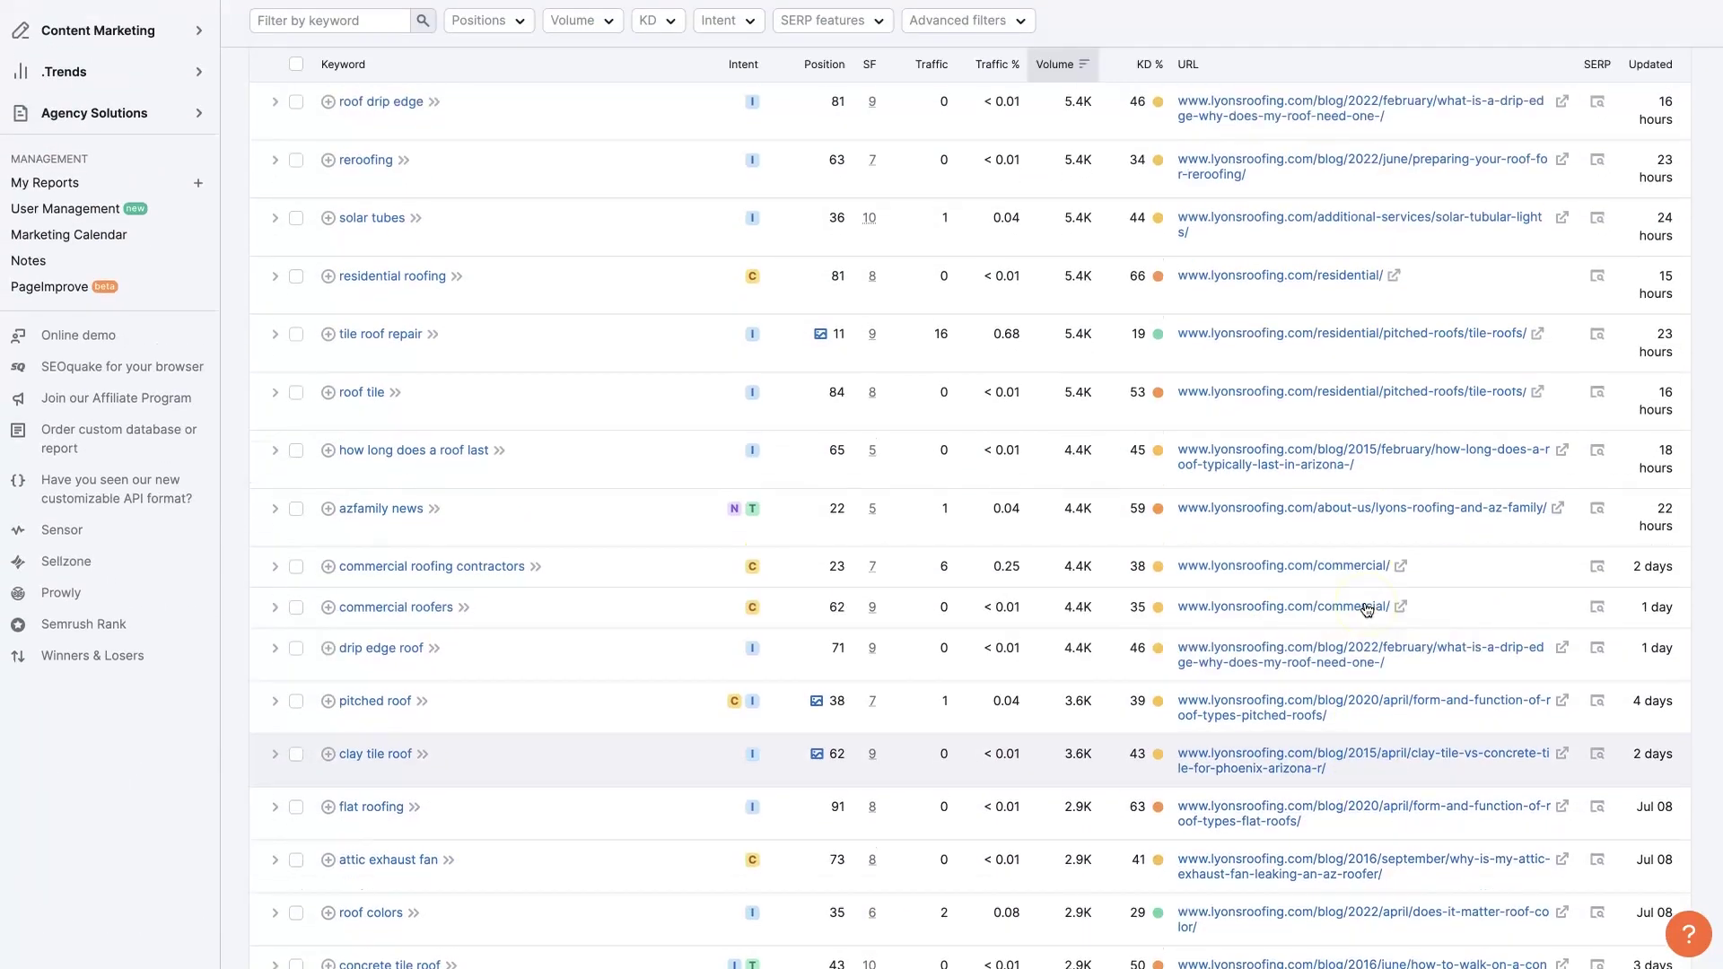
scroll(1367, 609, "down", 2)
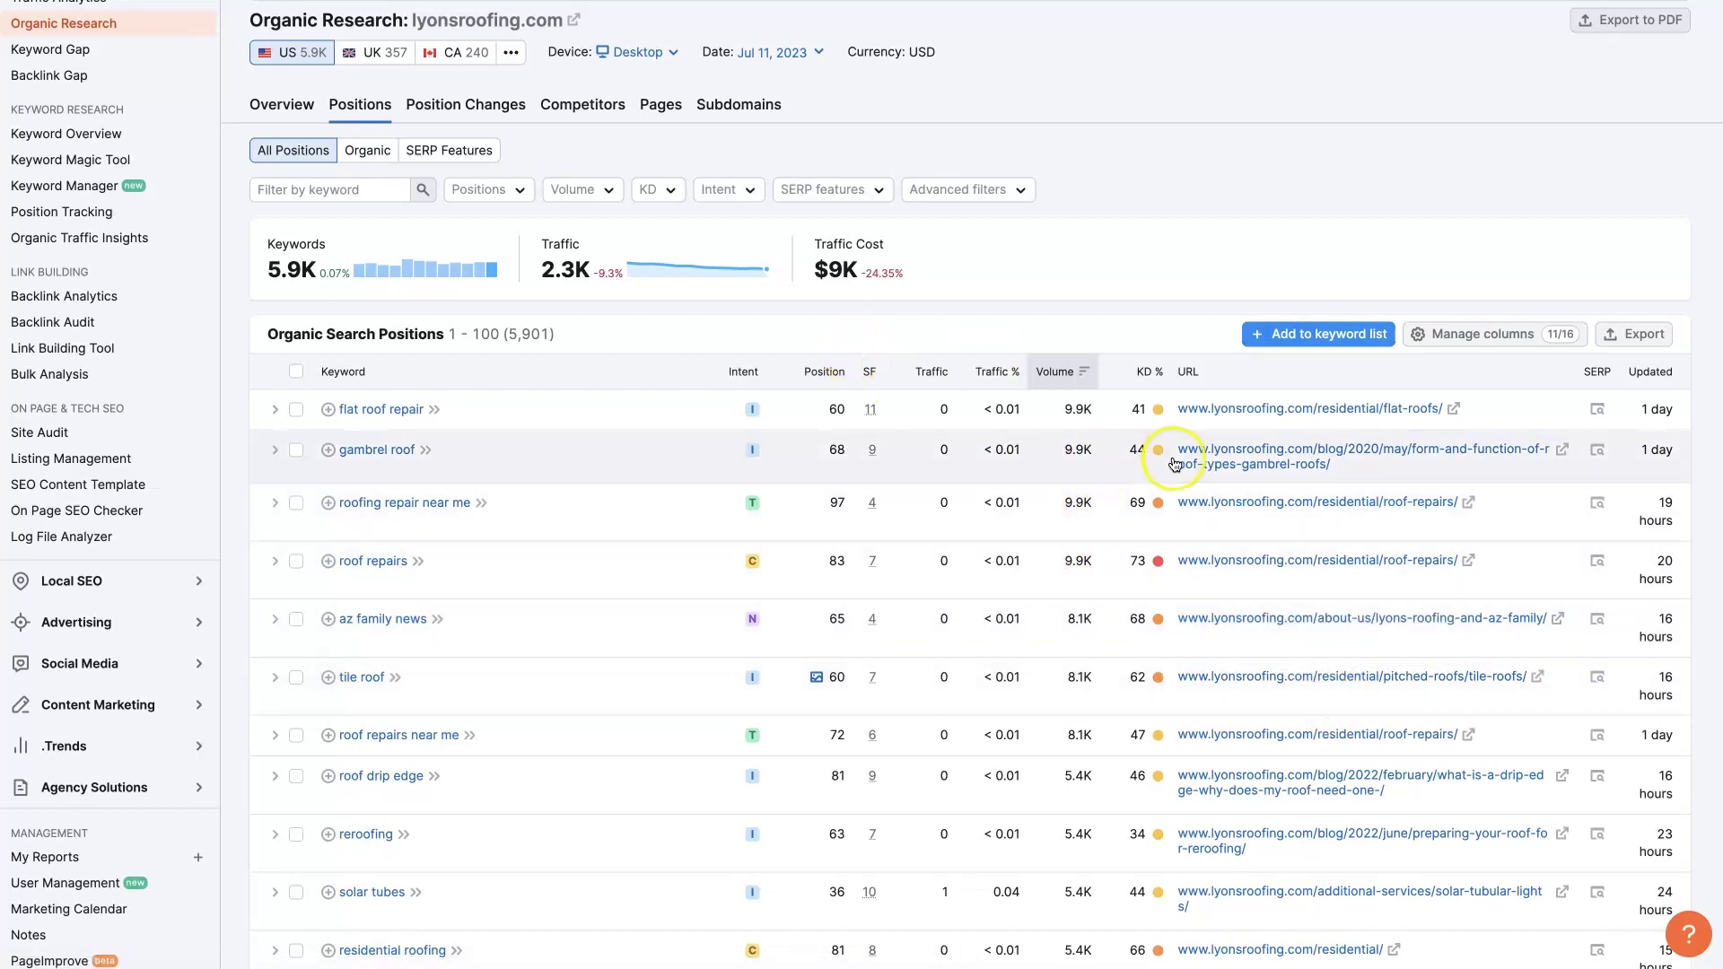
scroll(1167, 445, "up", 1)
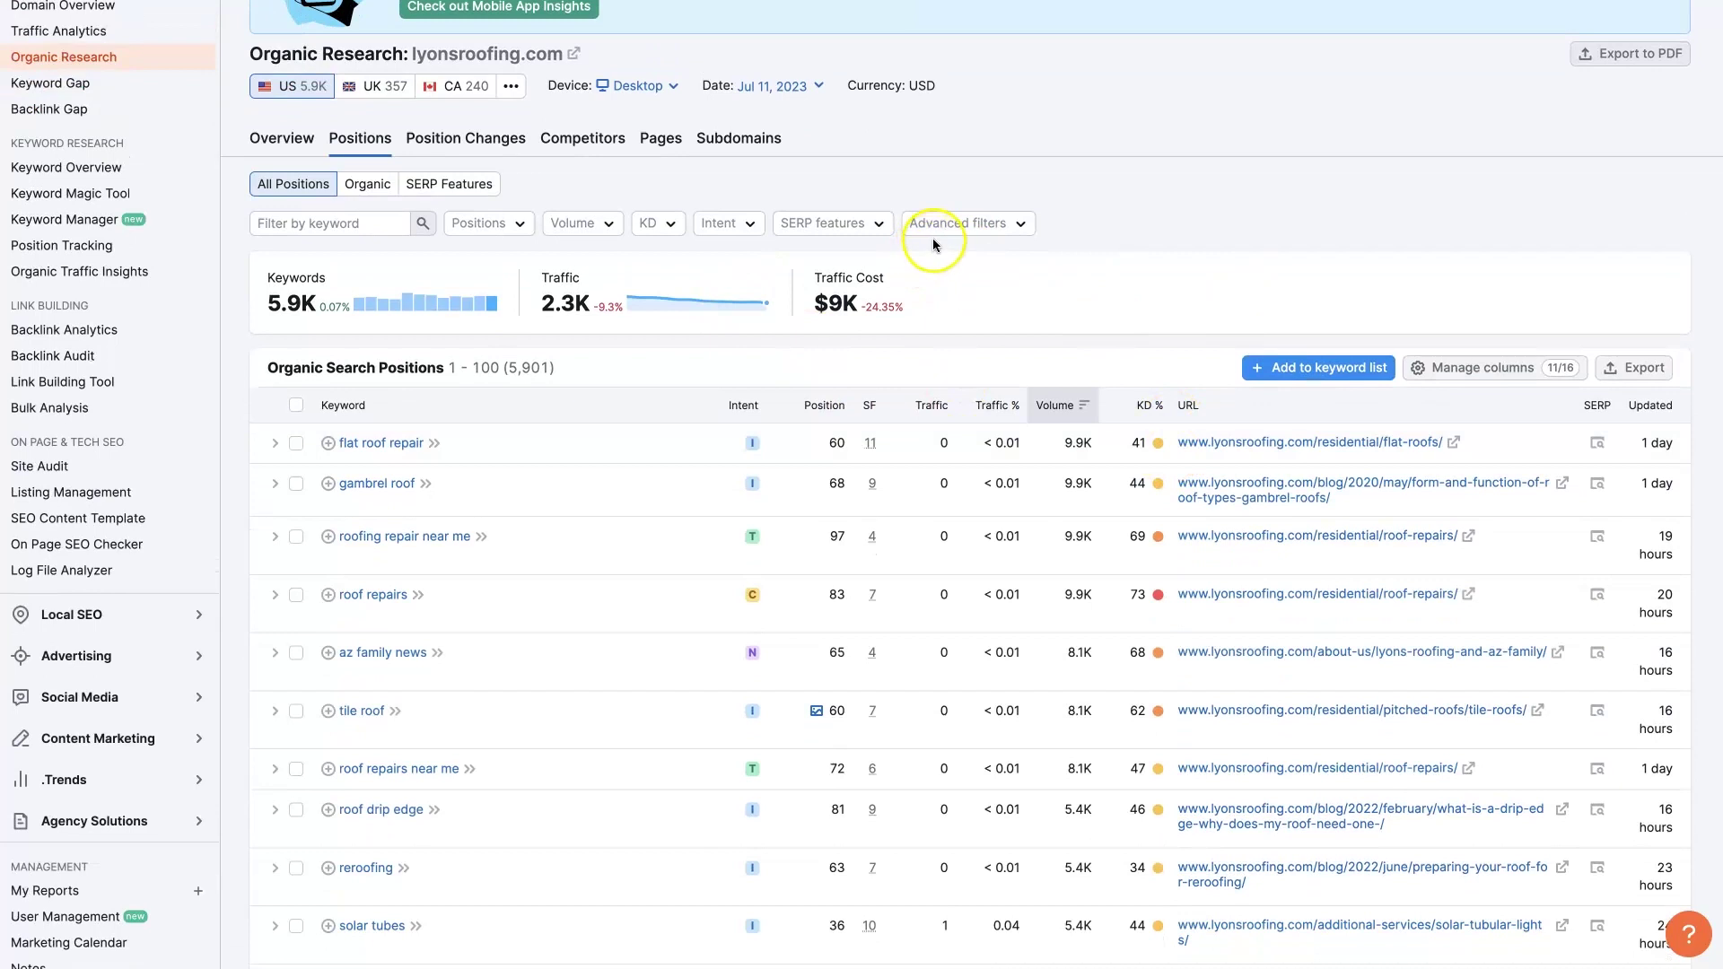
- Apply an advanced filter excluding URLs containing /blog, leaving 1,219 keywords
left_click(946, 234)
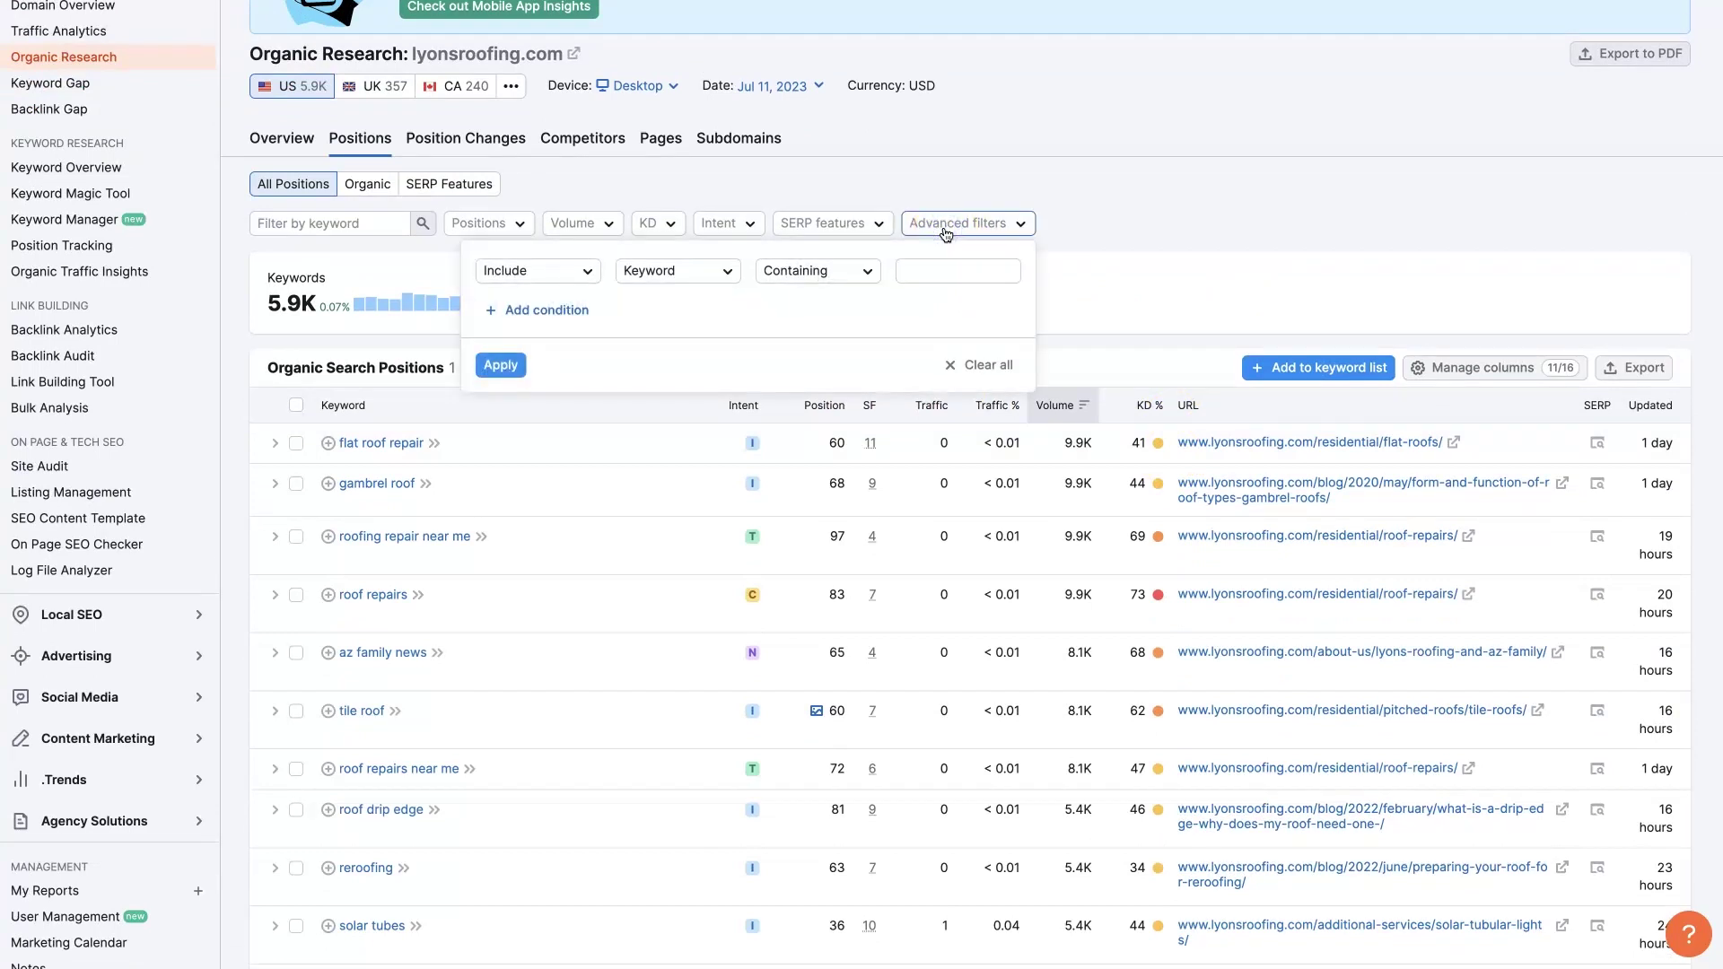
left_click(593, 267)
left_click(562, 331)
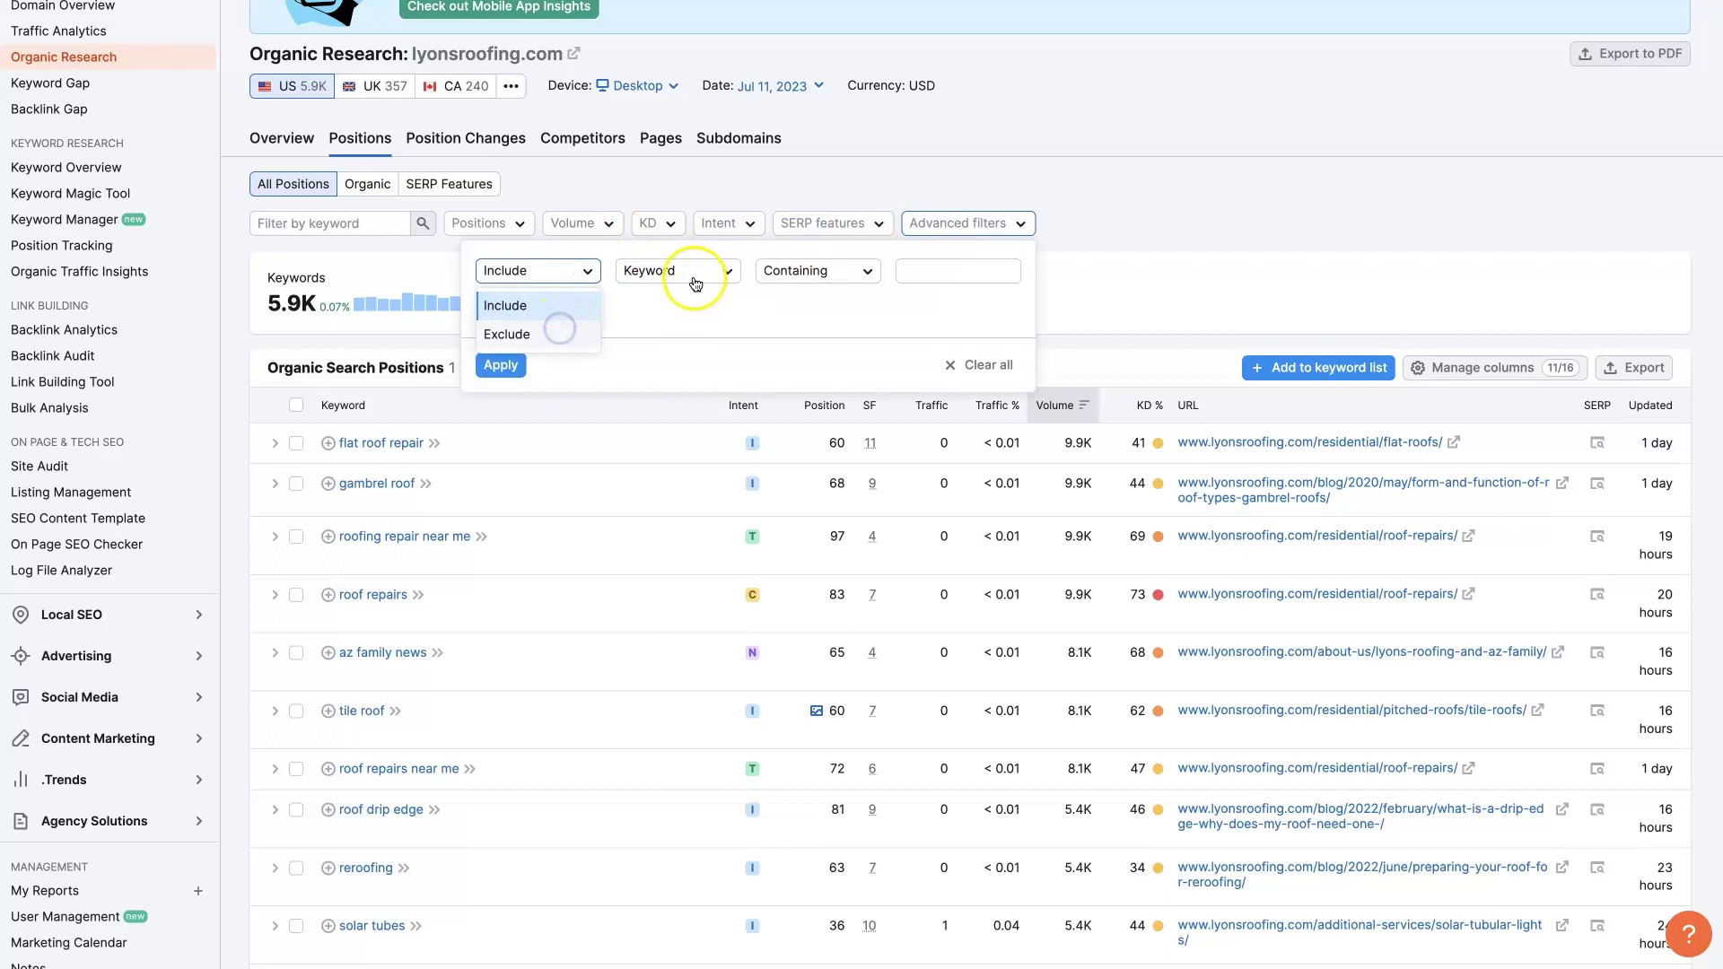
left_click(682, 281)
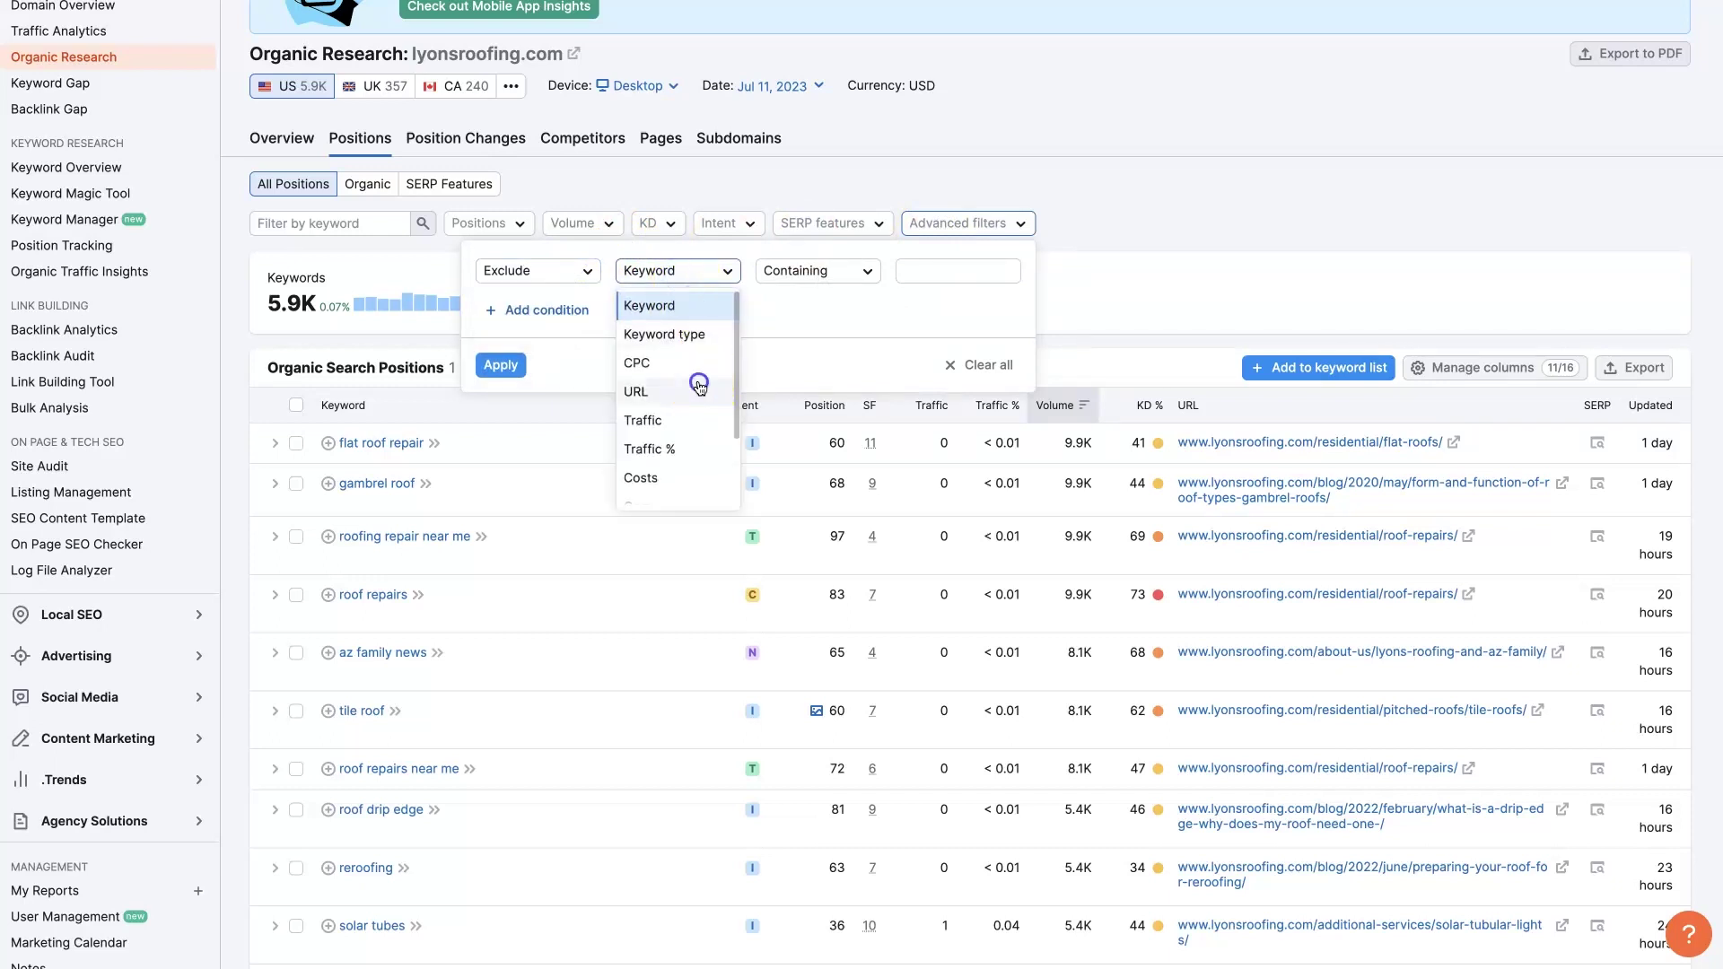
left_click(698, 386)
left_click(958, 271)
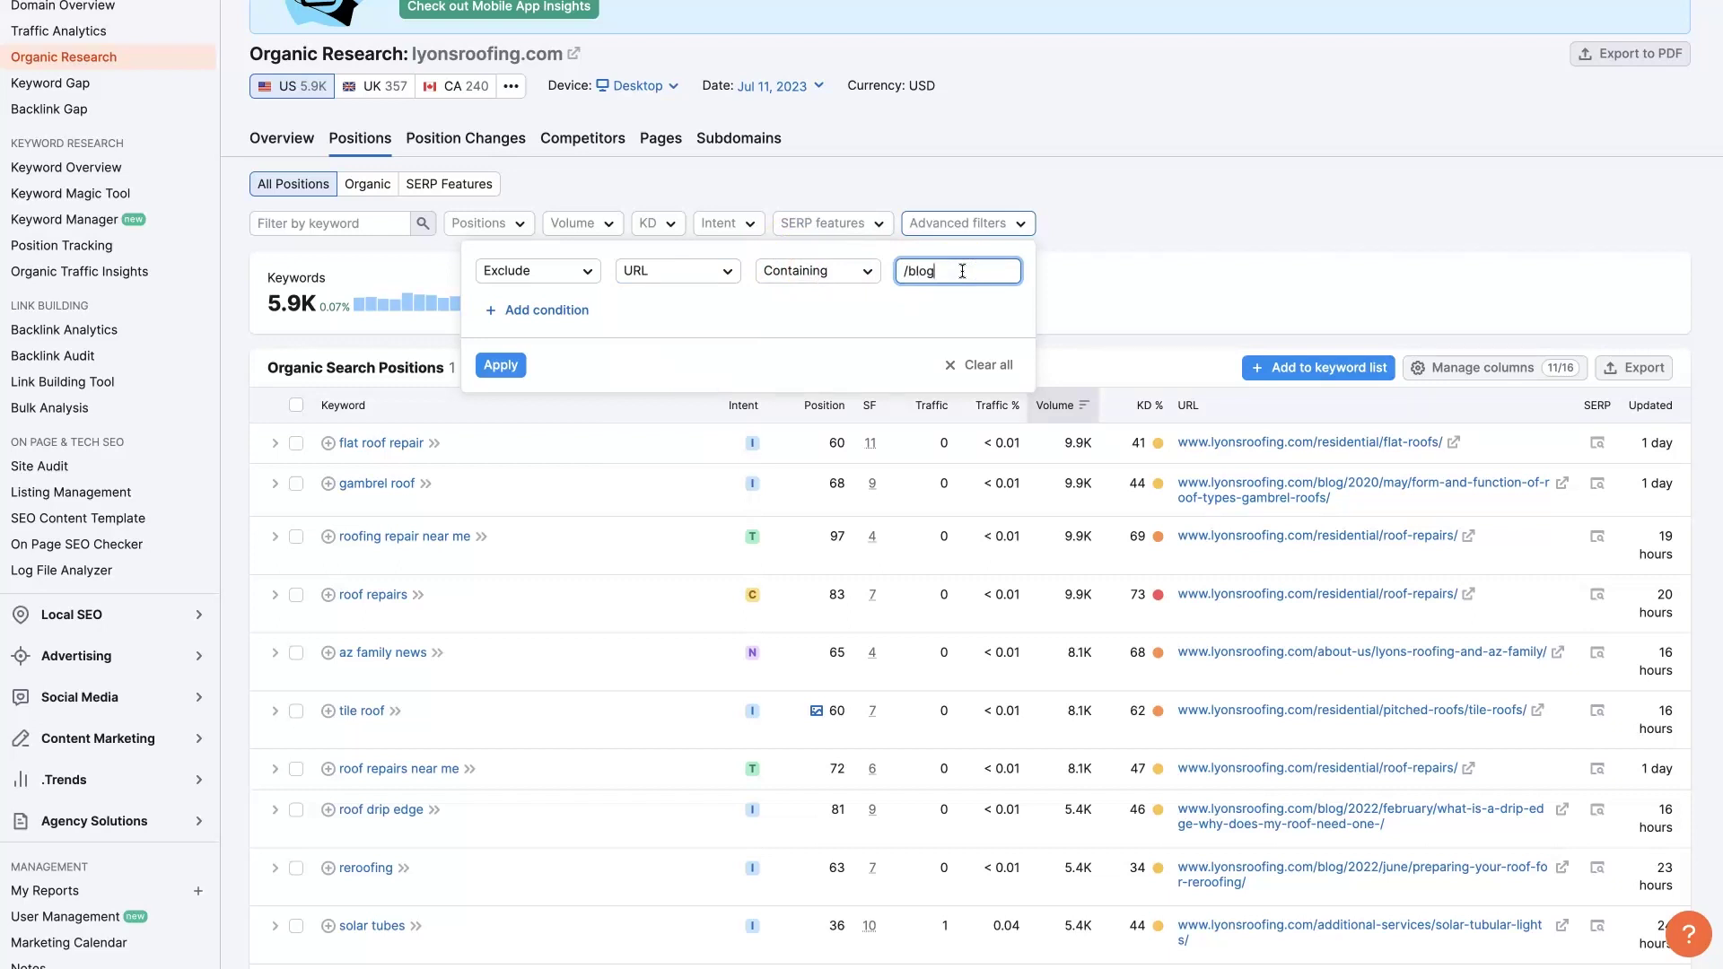
left_click(521, 375)
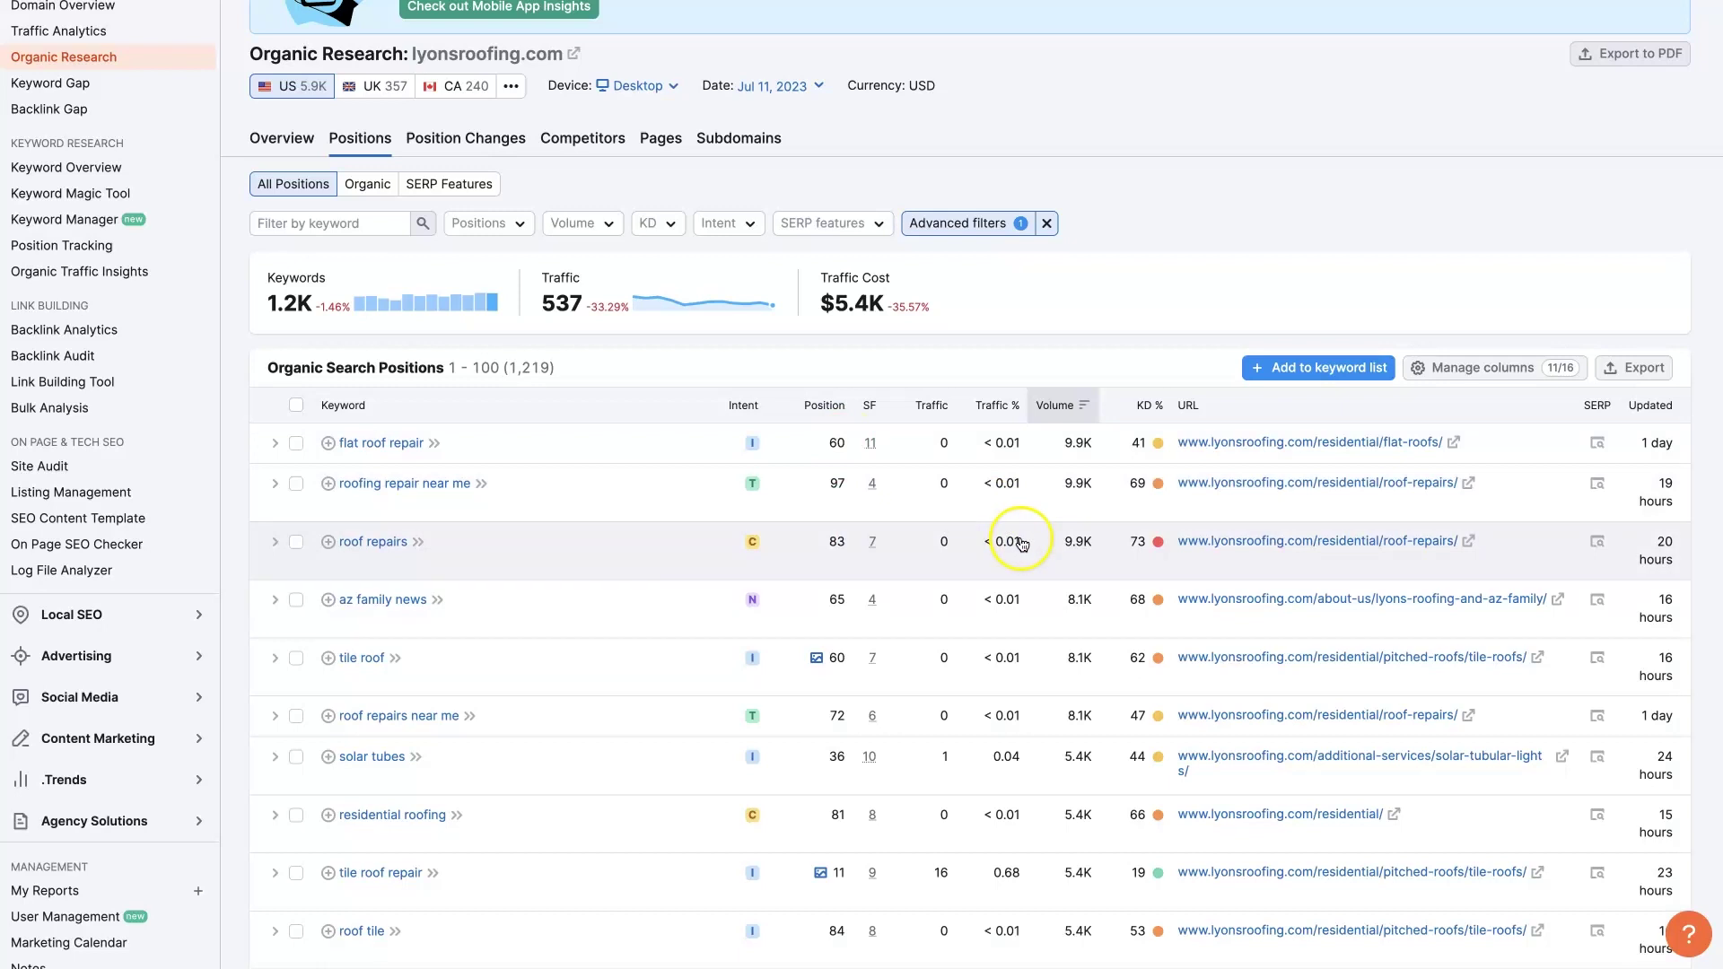
- Scroll up and down through lyonsroofing.com's filtered organic keyword table
scroll(1008, 569, "up", 3)
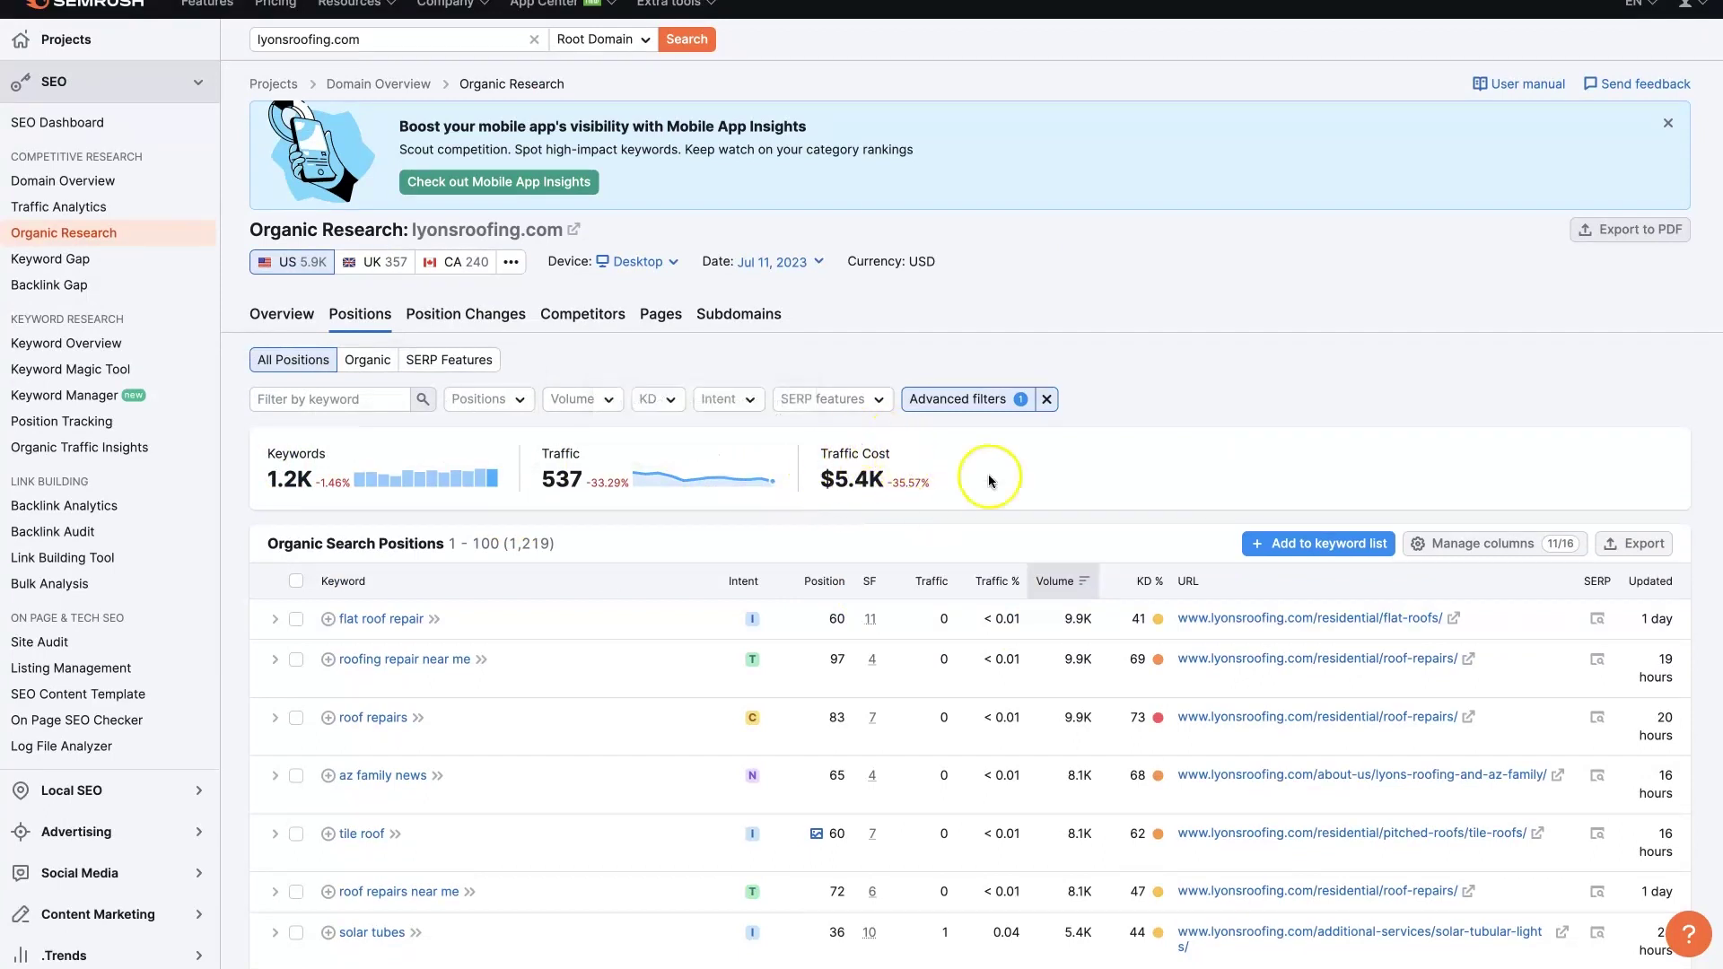
scroll(1207, 518, "down", 5)
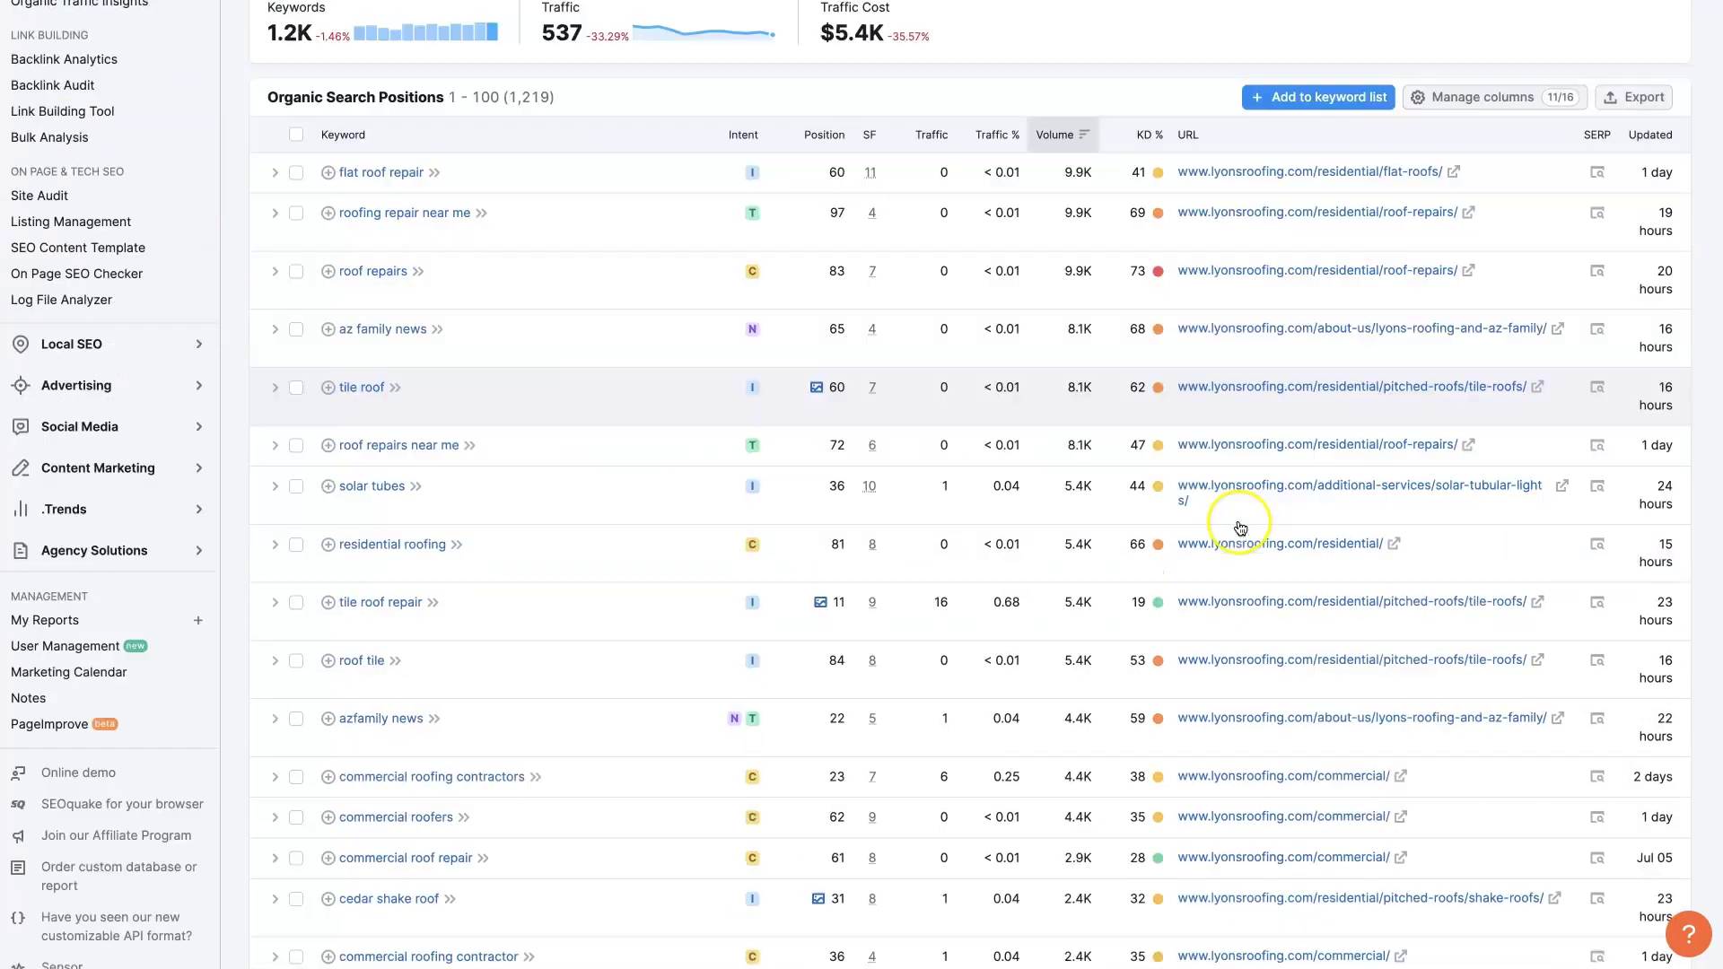
scroll(1203, 521, "up", 5)
scroll(1199, 520, "down", 7)
scroll(1199, 520, "down", 10)
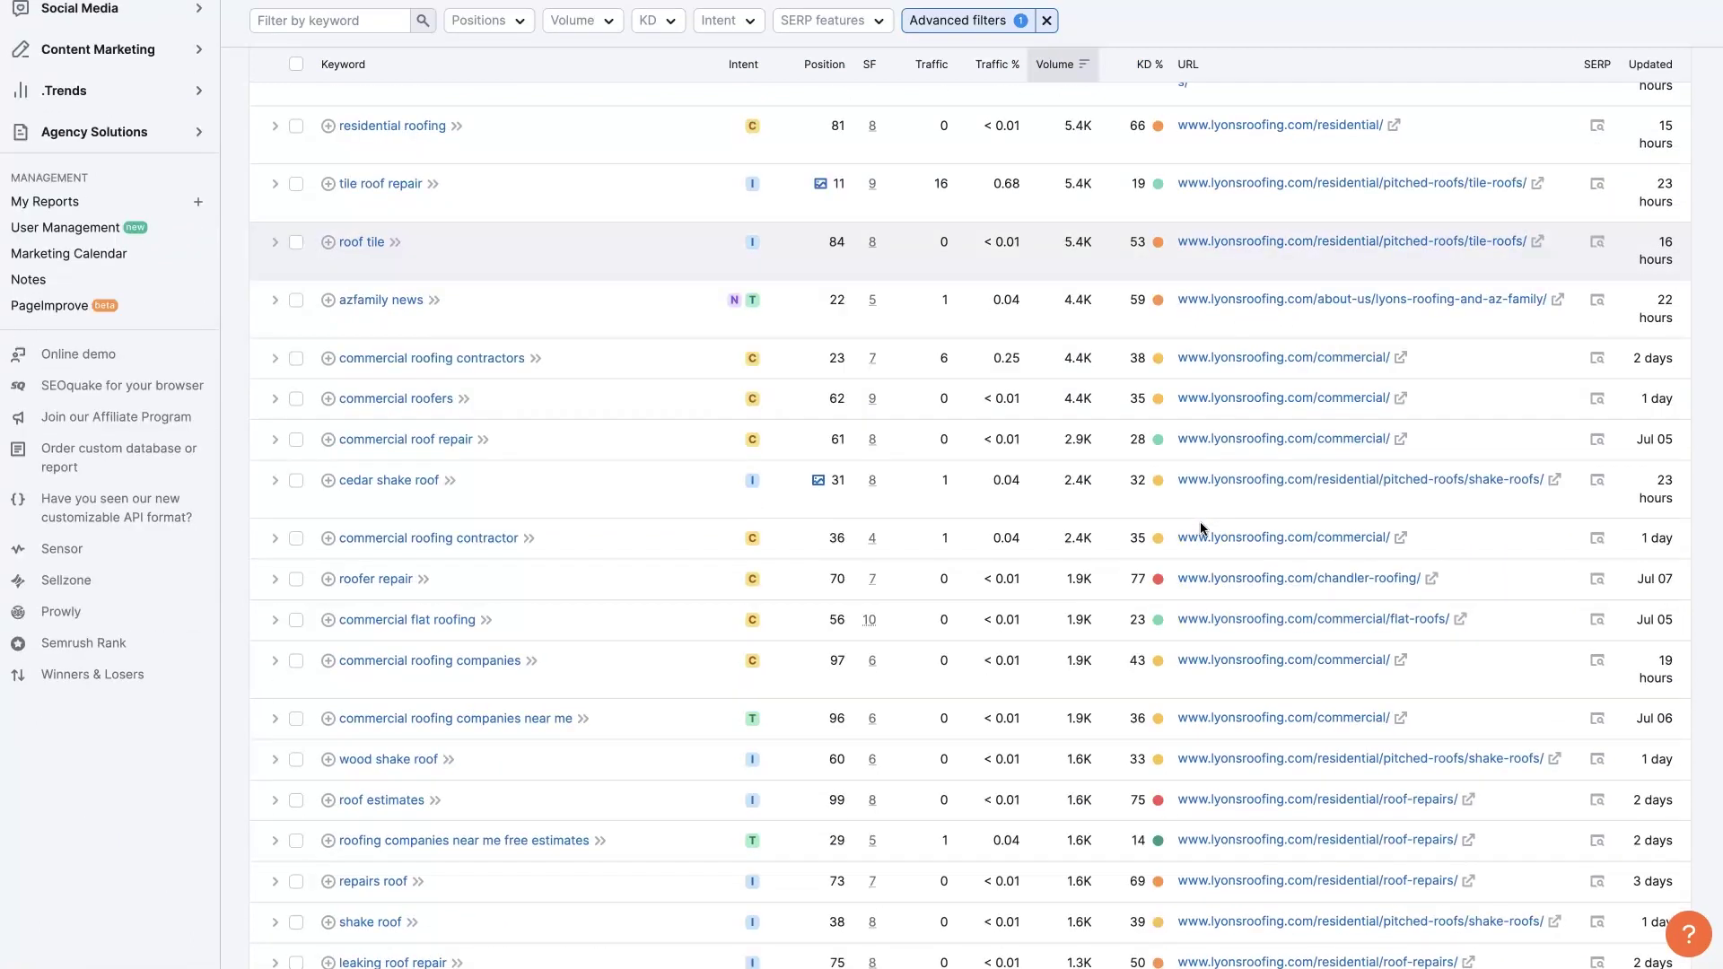
scroll(1199, 521, "up", 15)
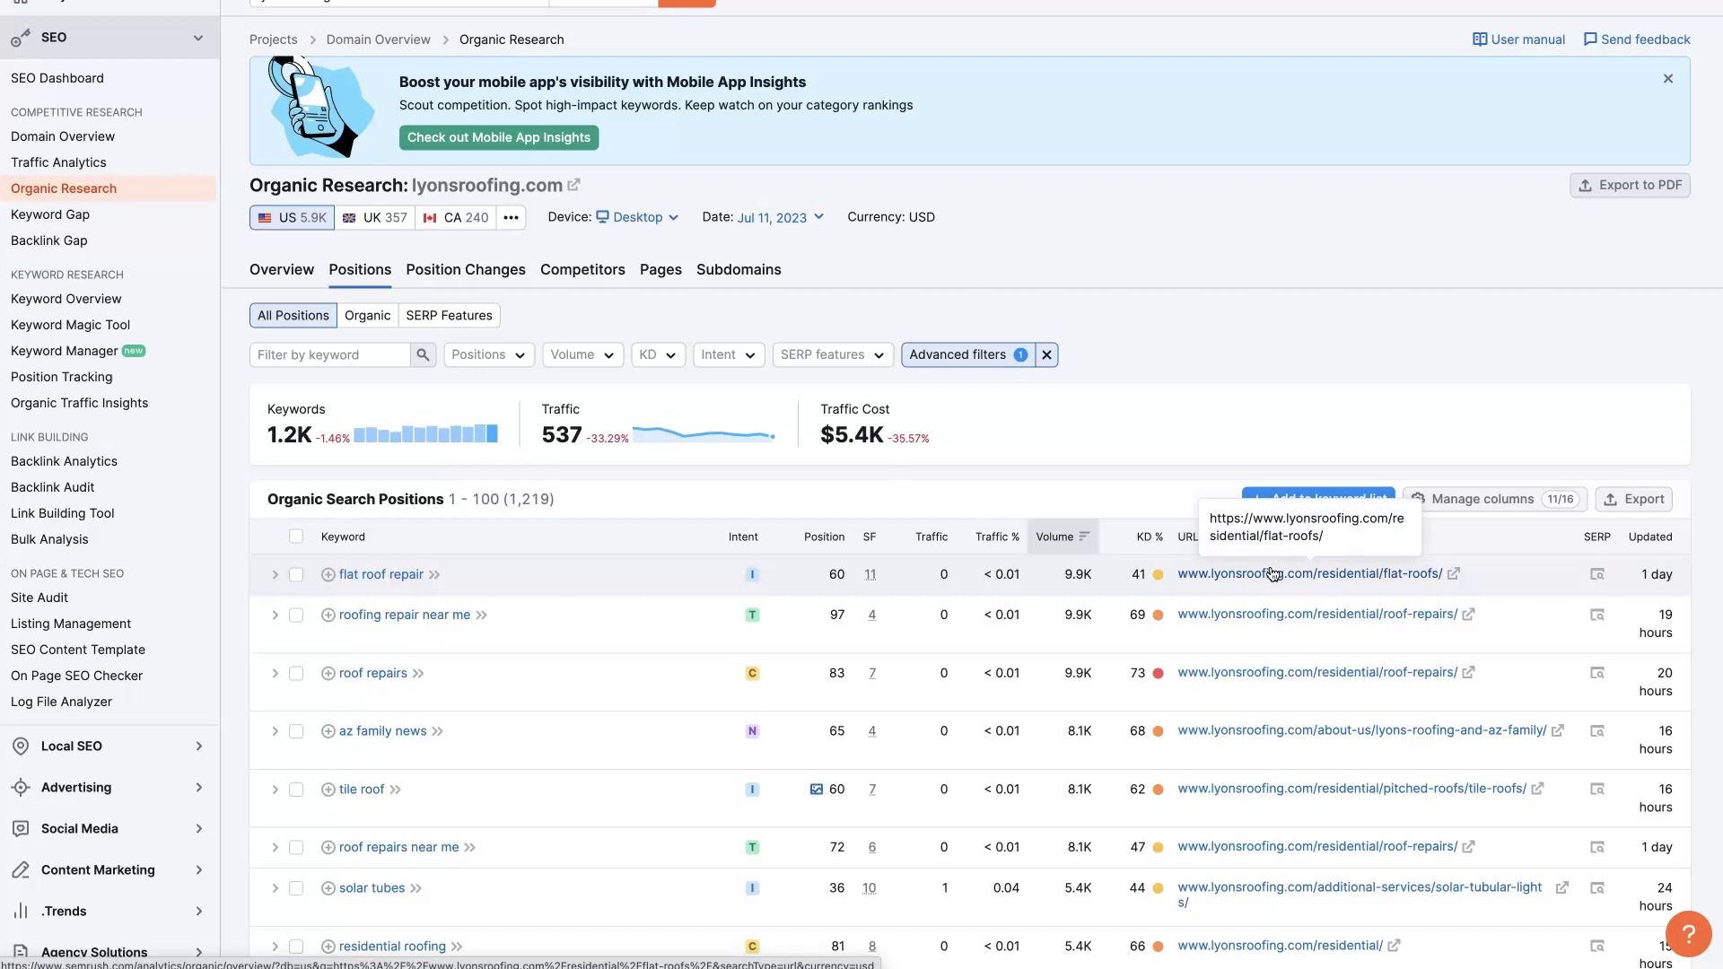
scroll(1273, 574, "down", 3)
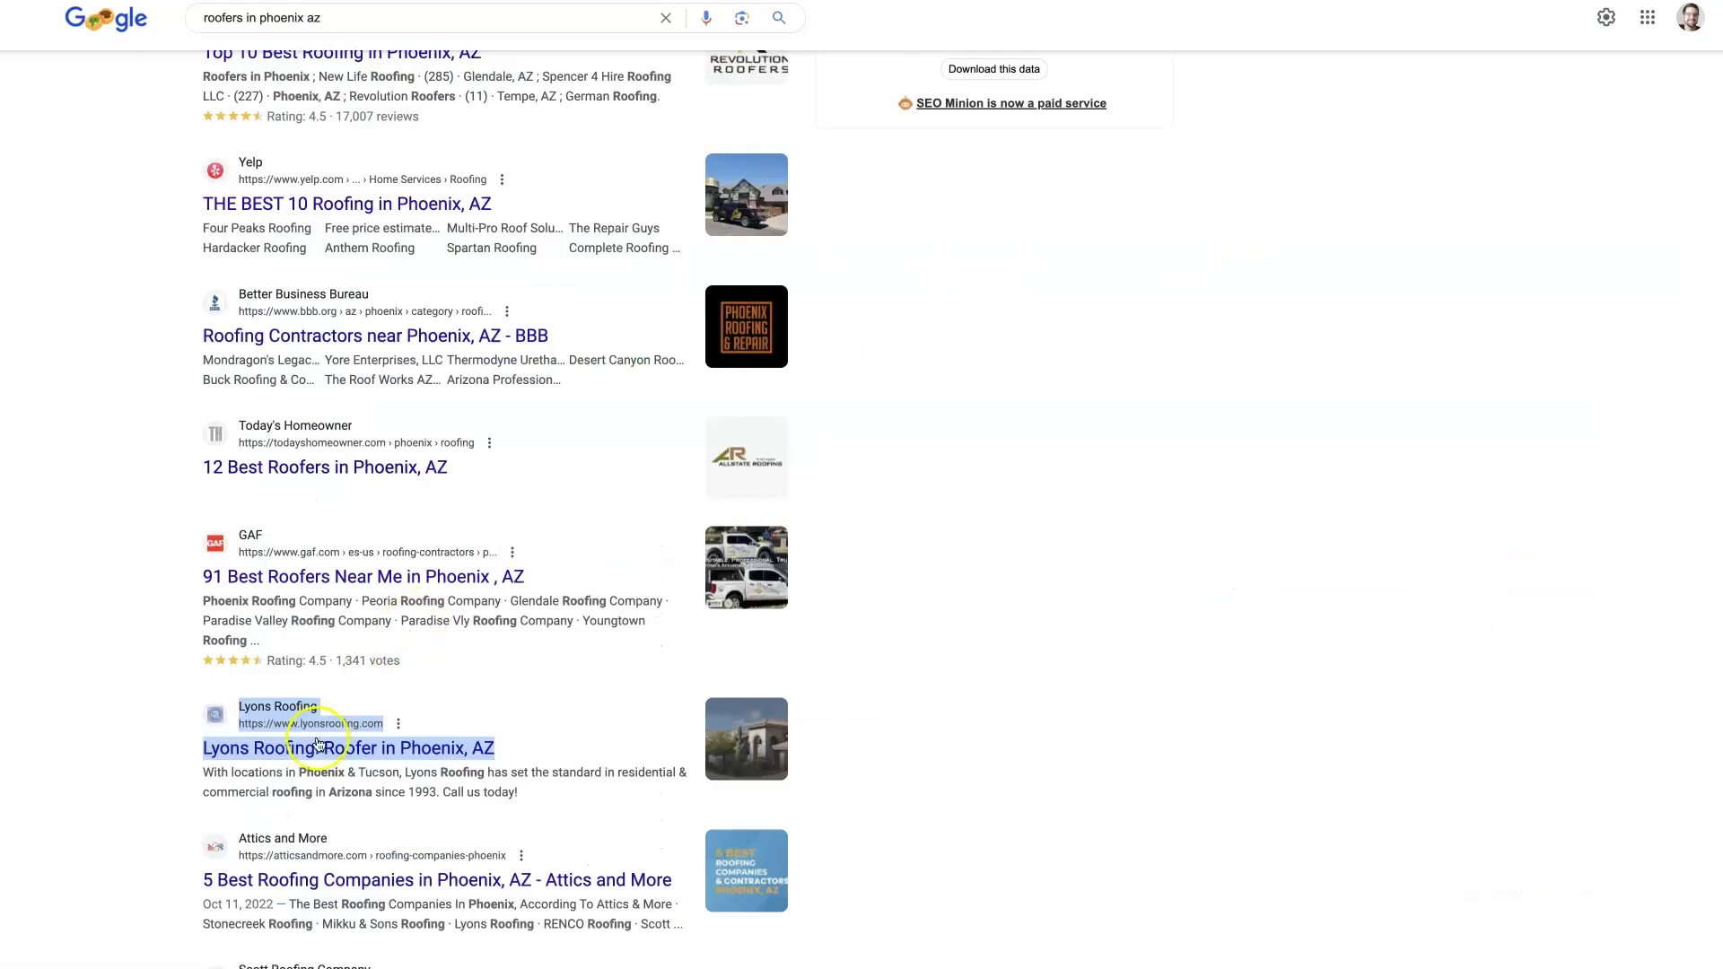
- Scroll through scottroofingco.com's Domain Overview sections, checking the 2.3K organic traffic figure
scroll(212, 761, "down", 2)
left_click(122, 747)
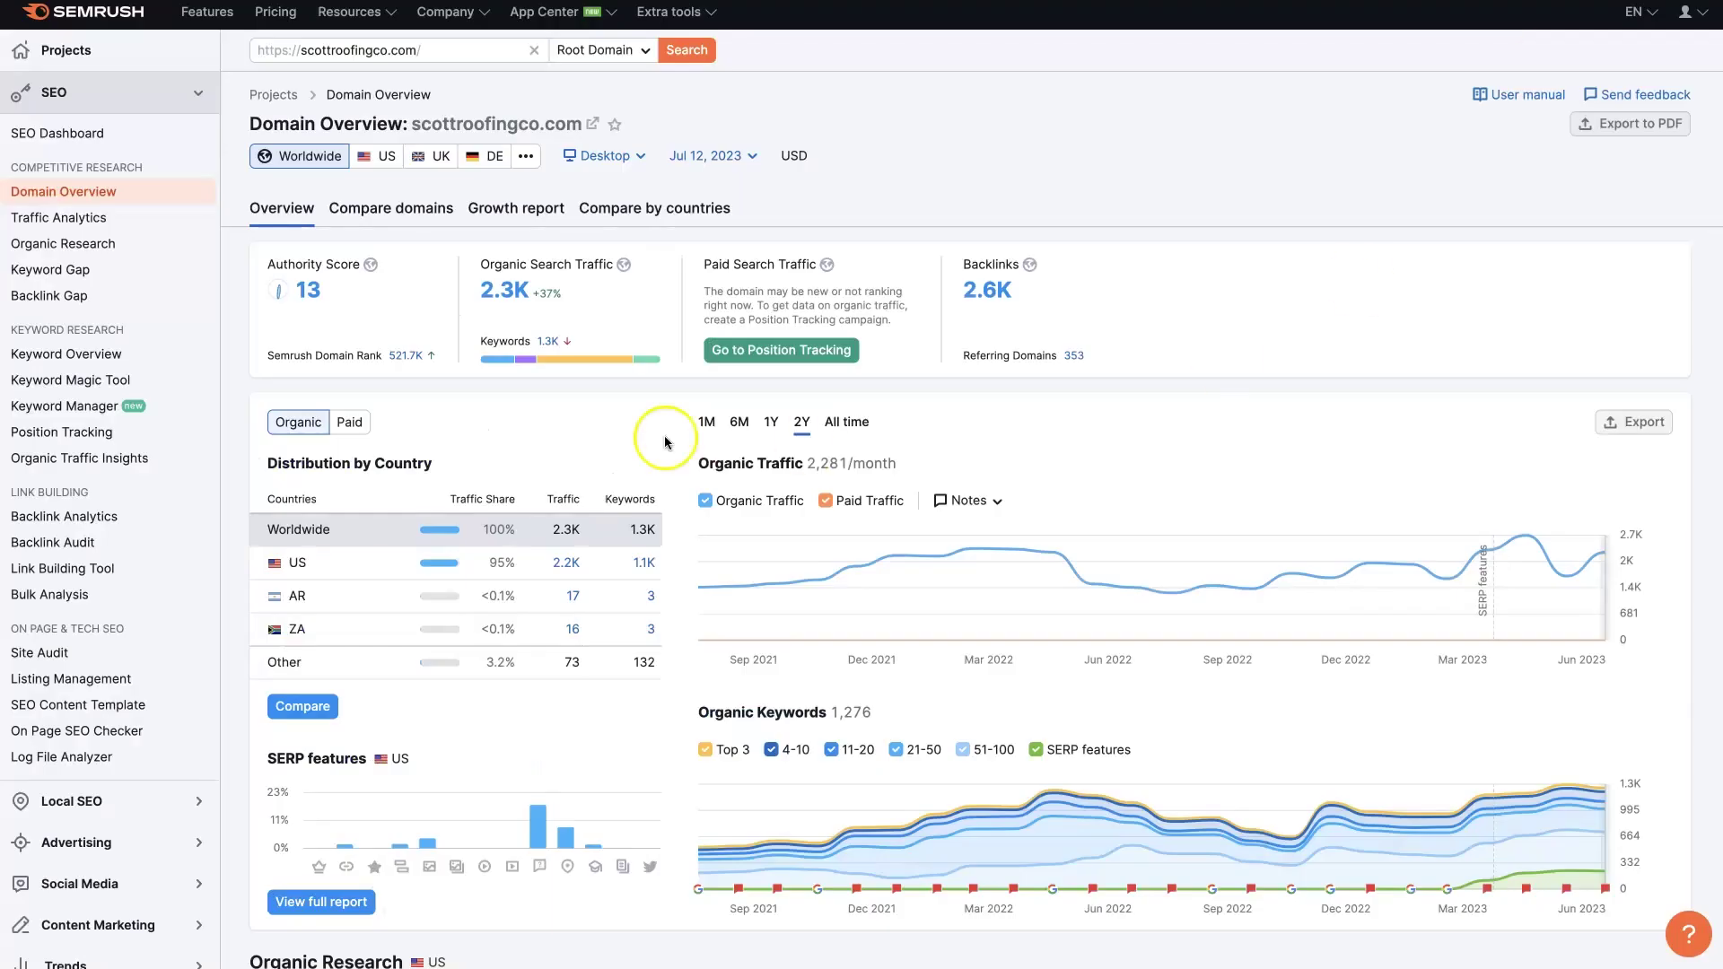
right_click(489, 282)
key("Escape")
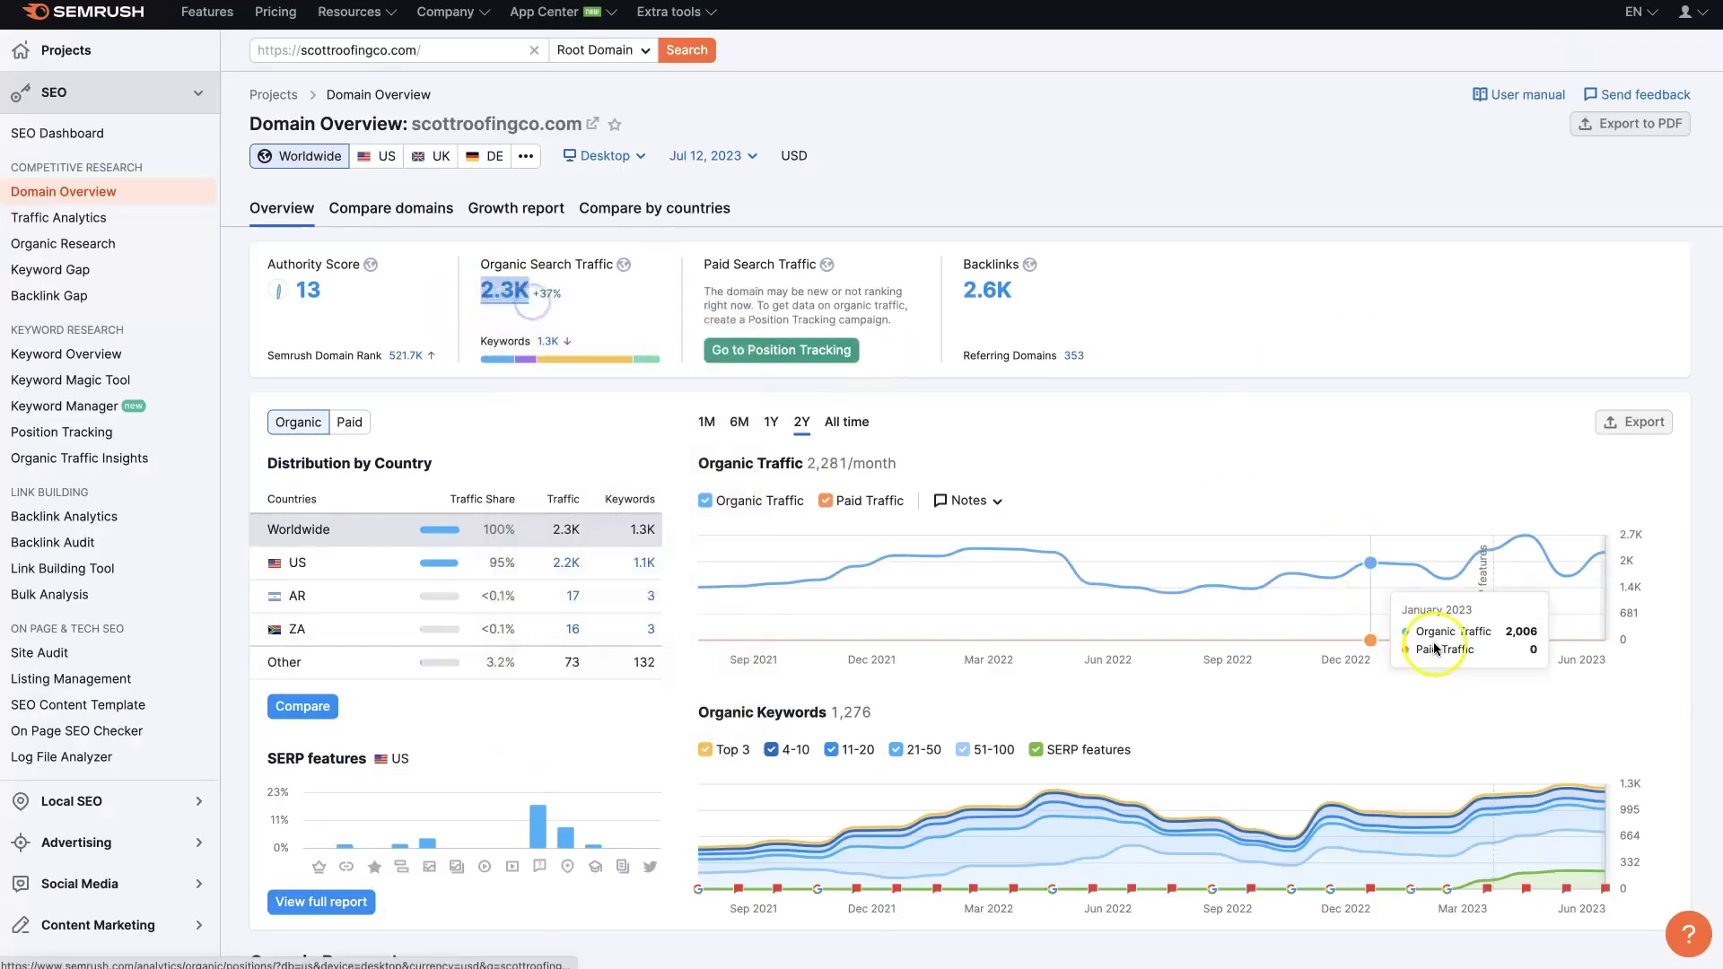
scroll(1435, 642, "down", 5)
scroll(1435, 643, "down", 8)
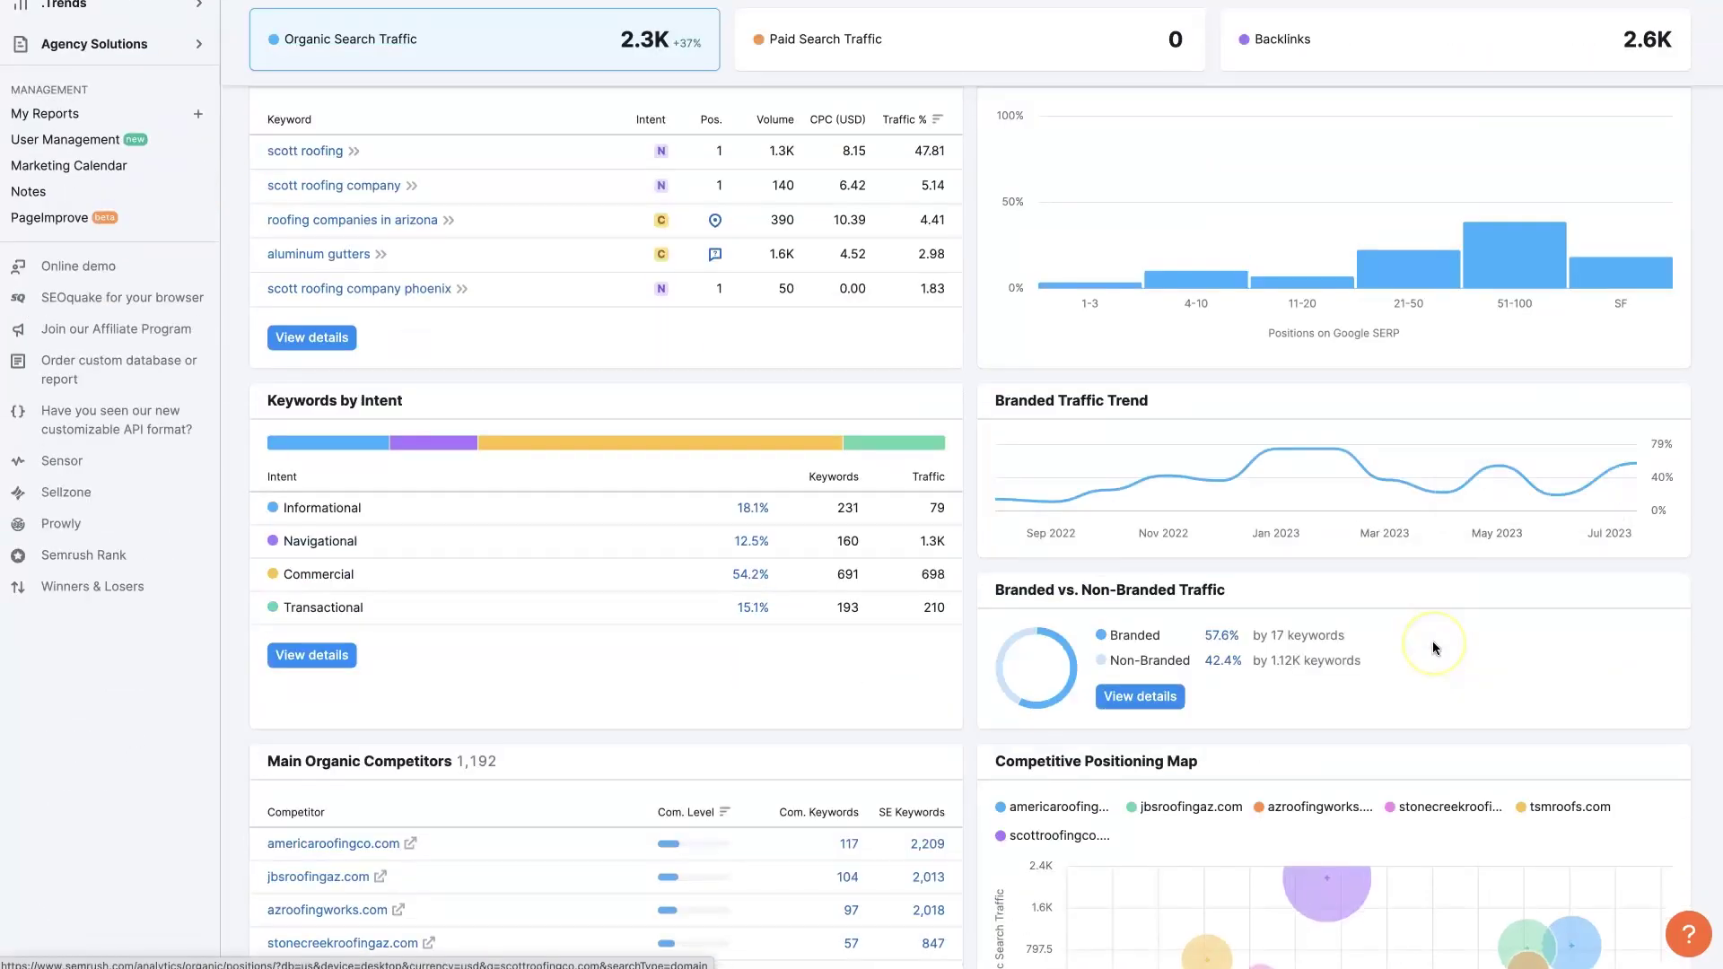
scroll(1432, 646, "down", 3)
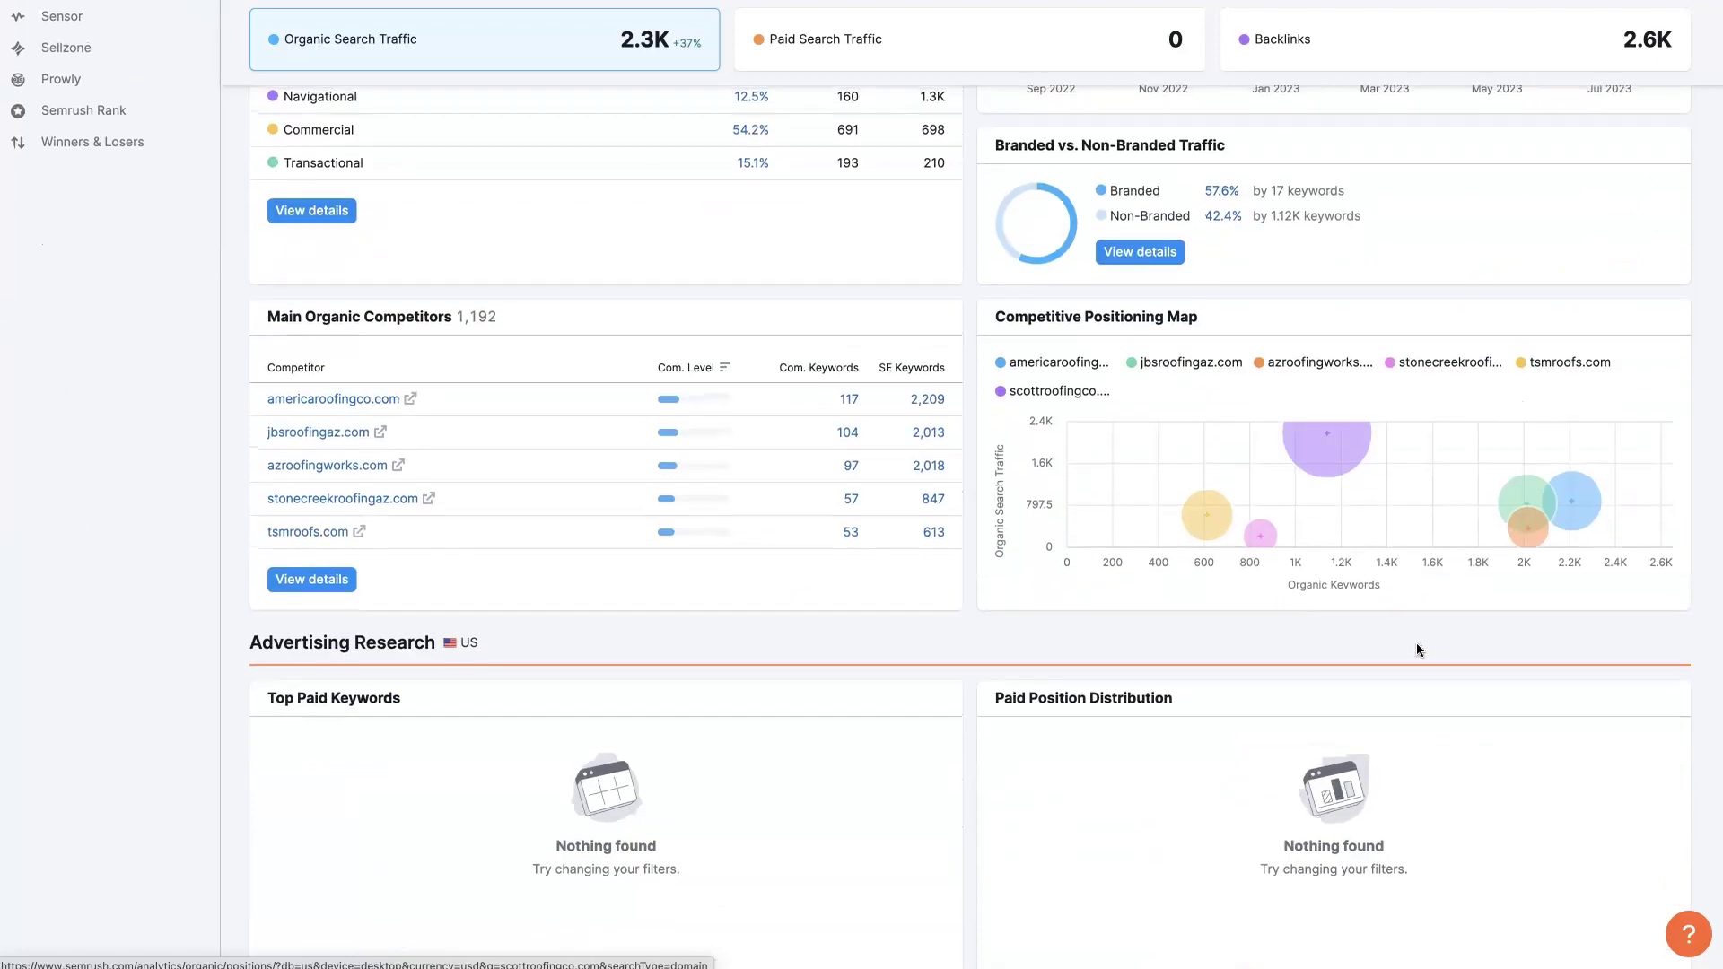
scroll(1416, 643, "down", 2)
scroll(1417, 643, "up", 11)
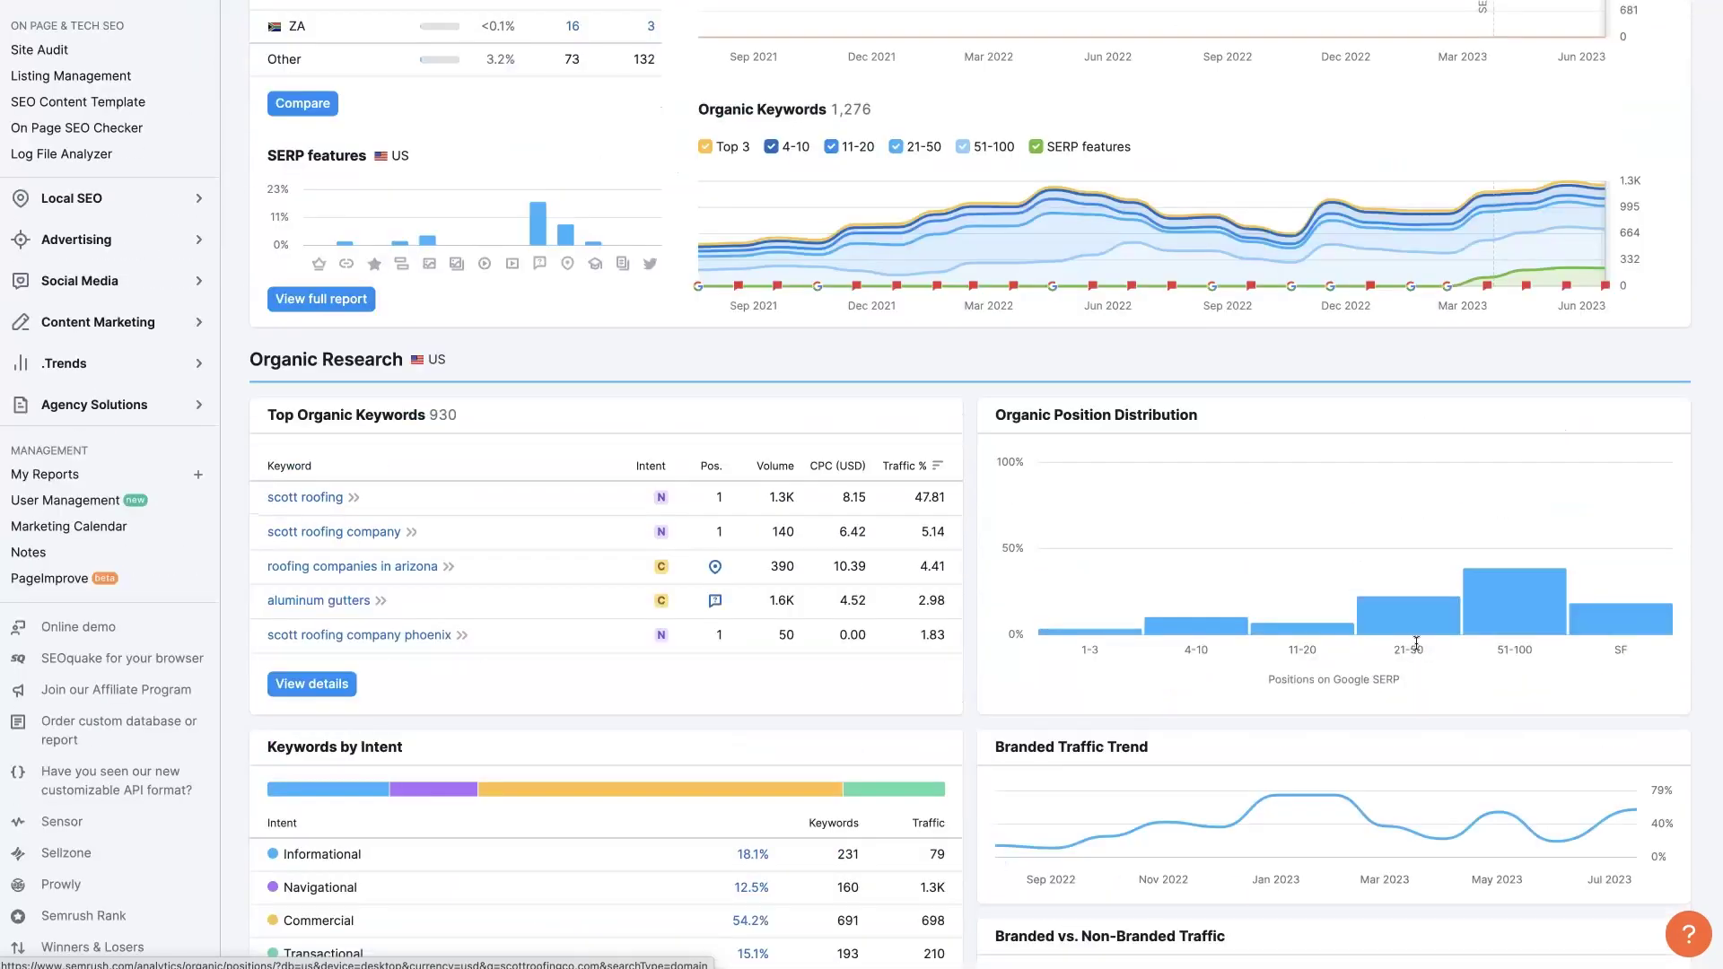
scroll(1416, 642, "down", 8)
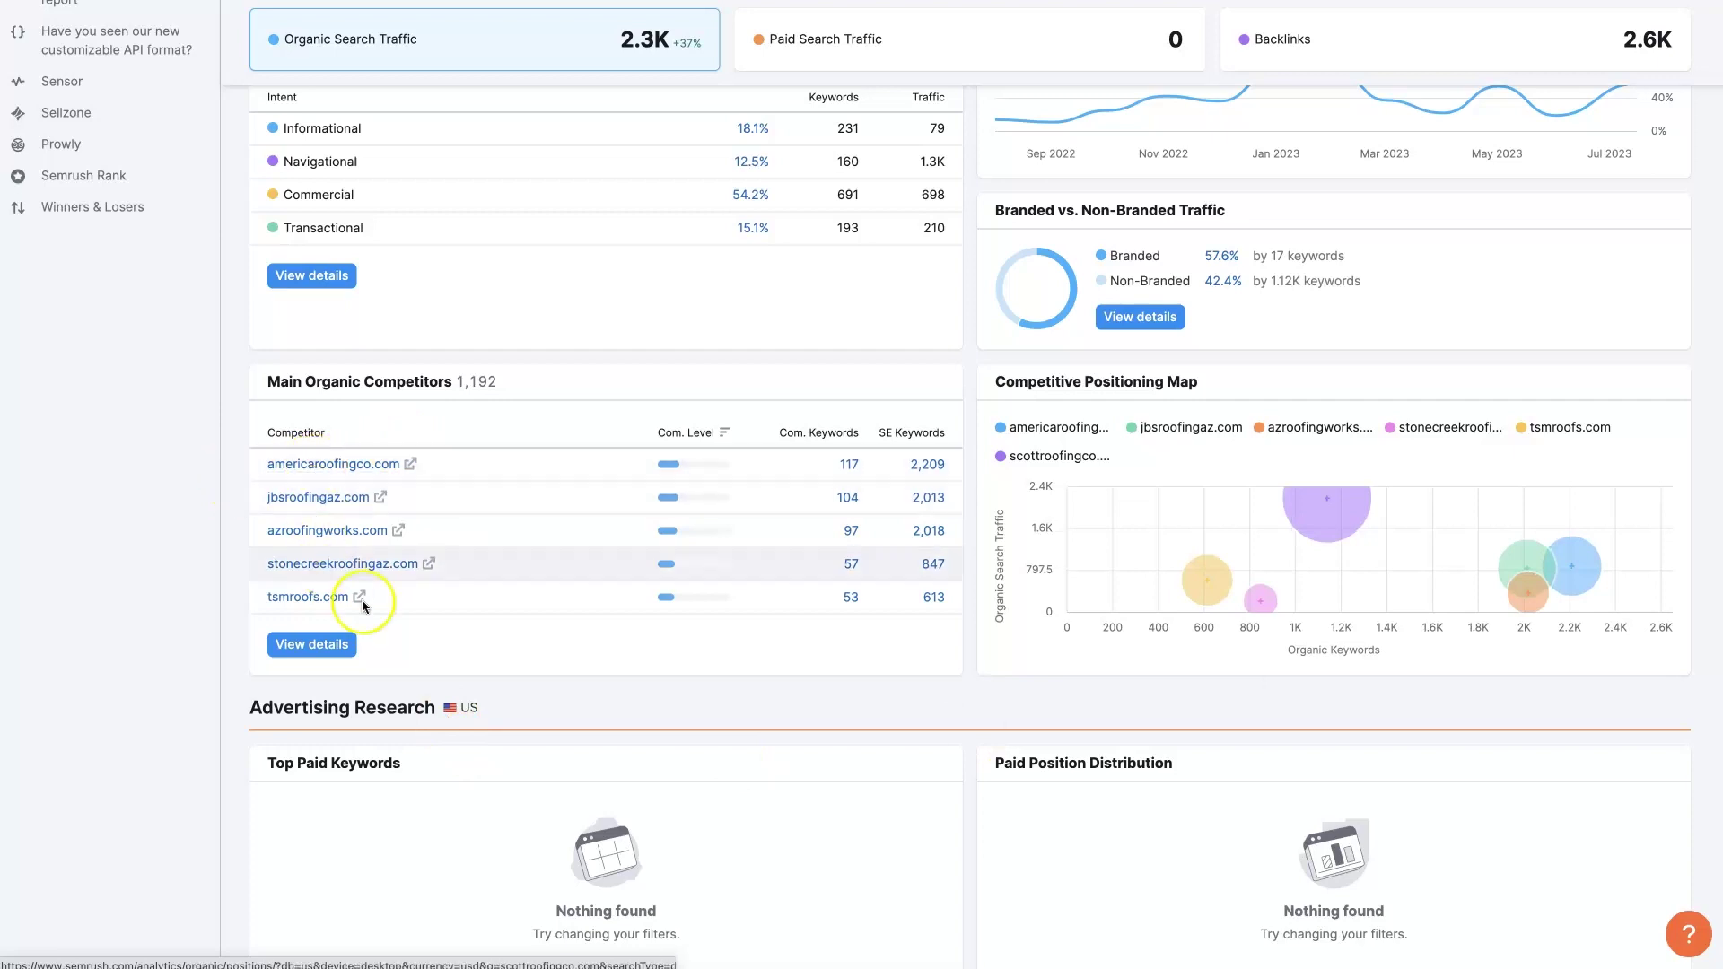
scroll(1111, 560, "up", 7)
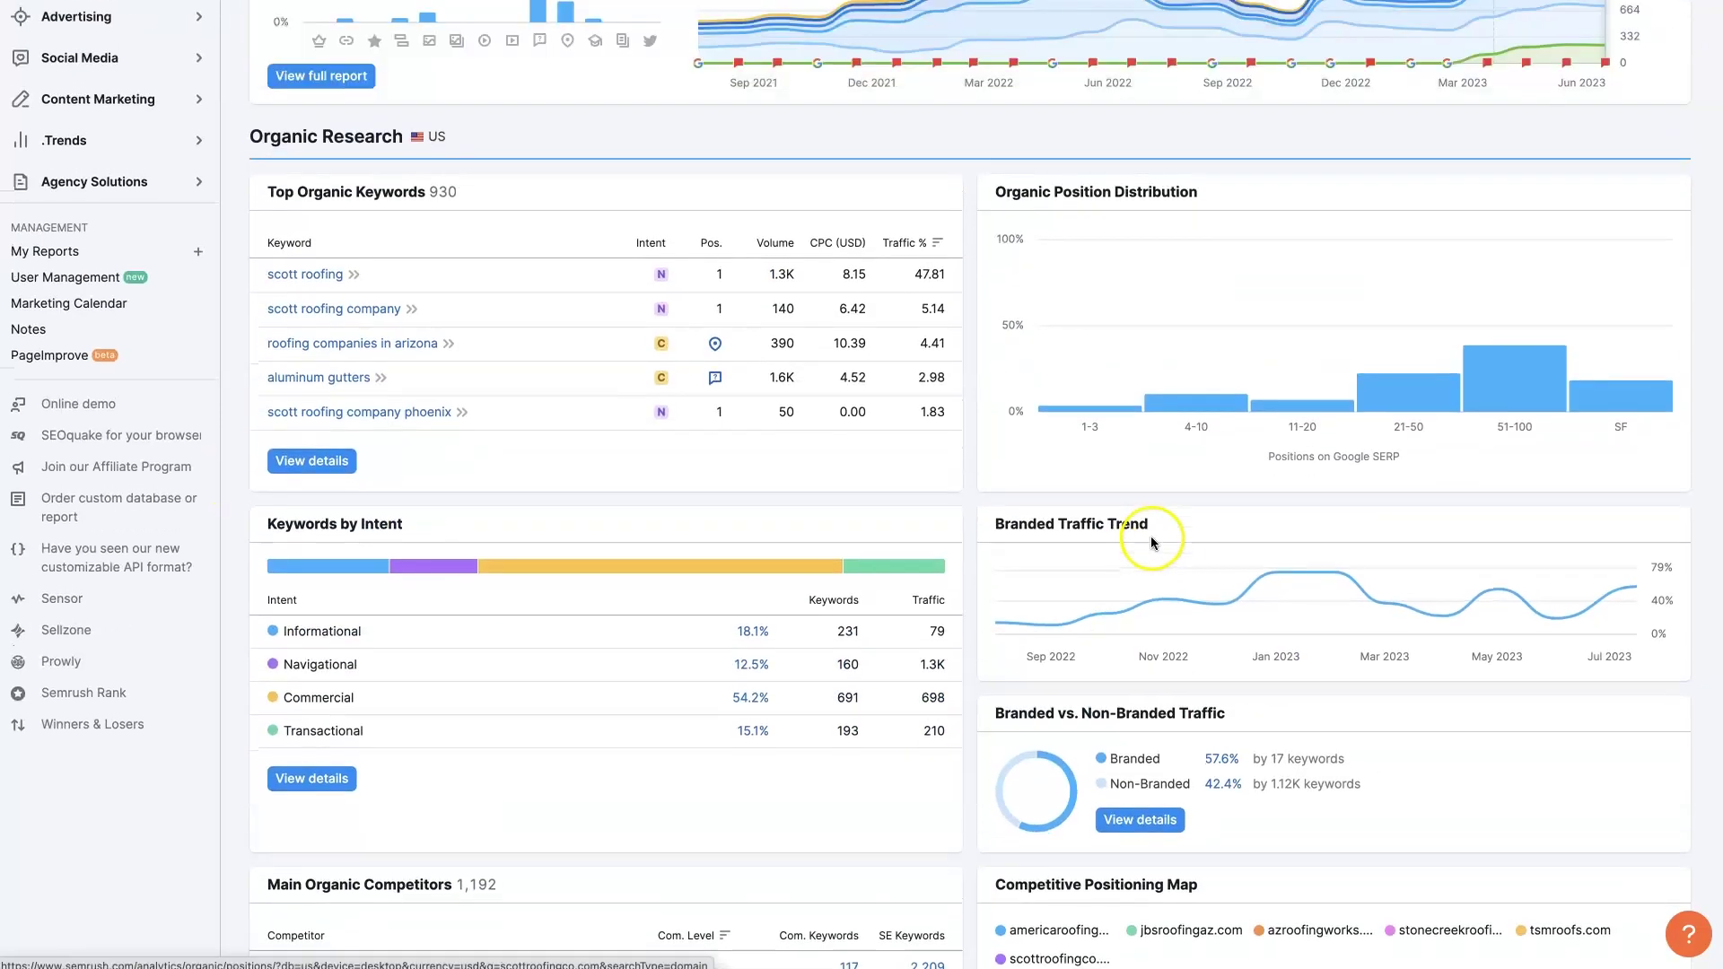
scroll(1152, 535, "up", 9)
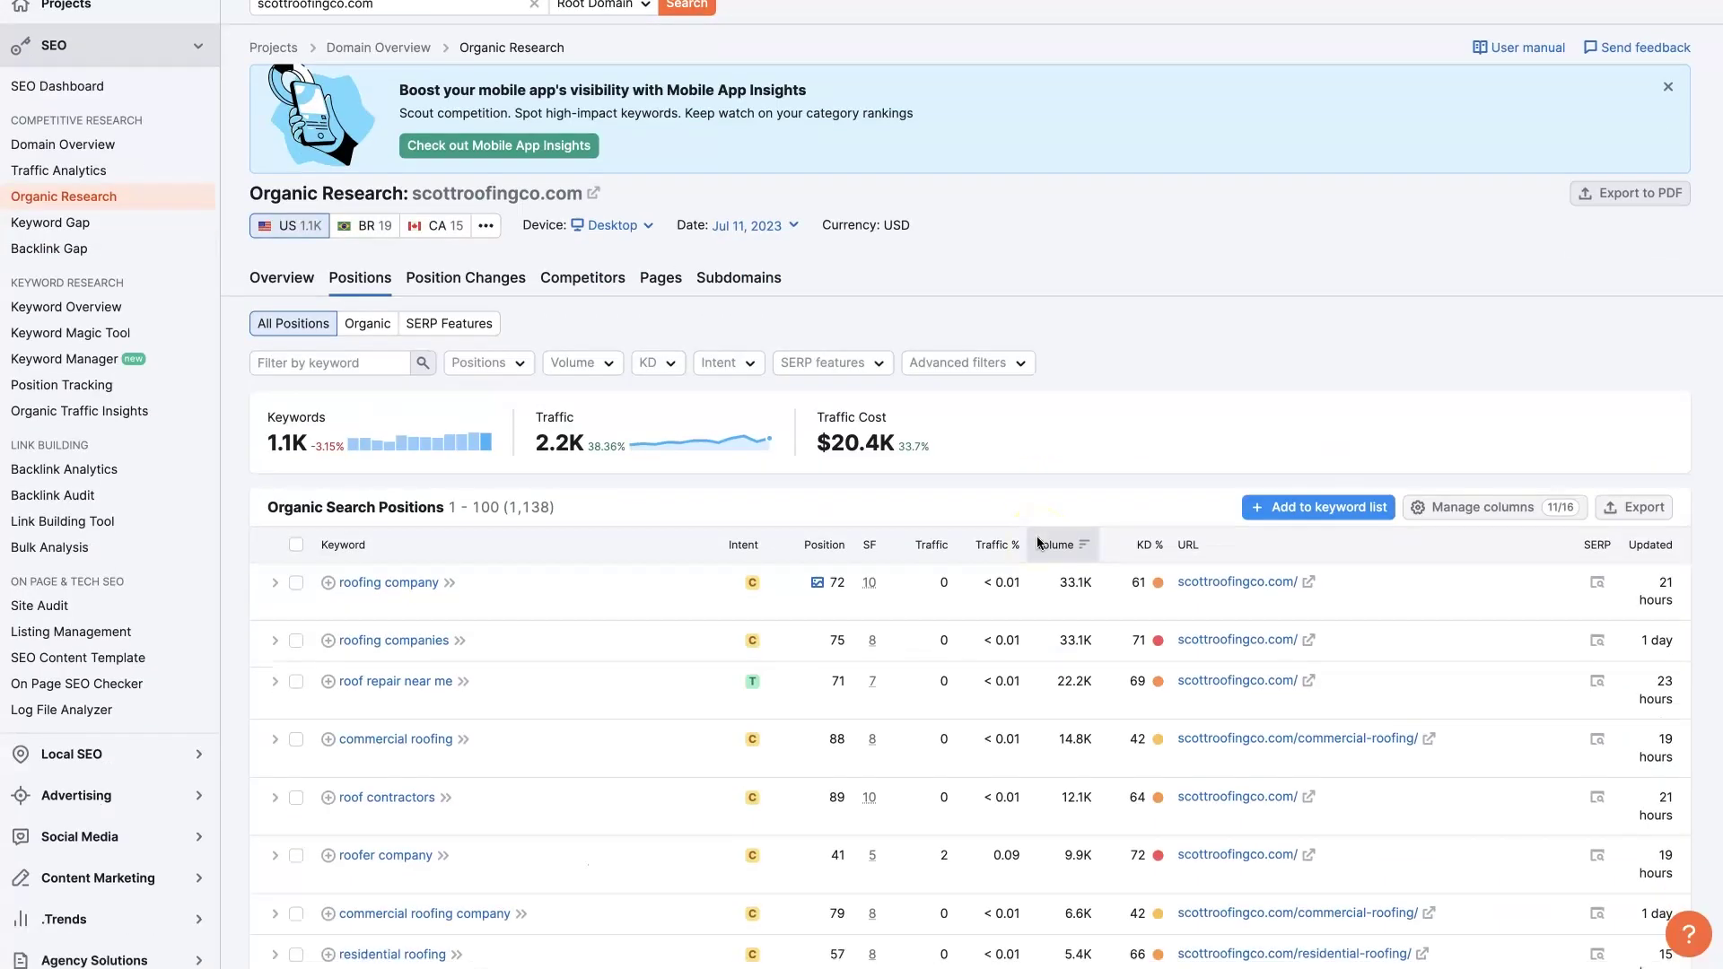
scroll(1037, 543, "down", 1)
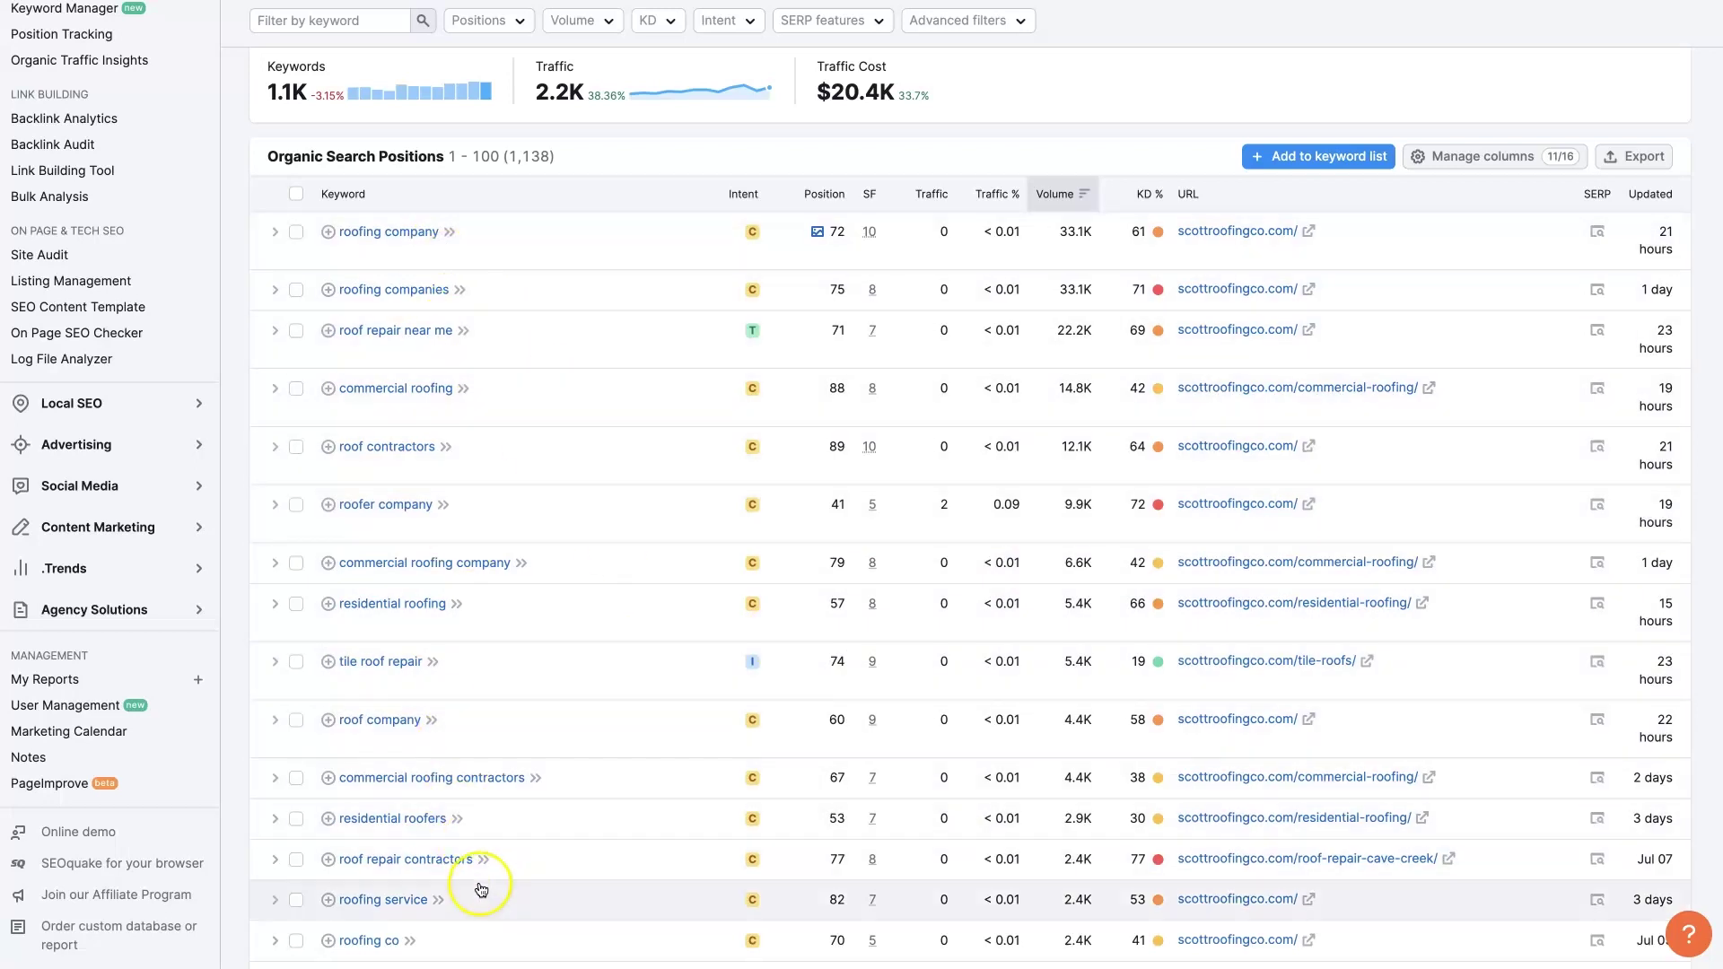
scroll(673, 675, "down", 4)
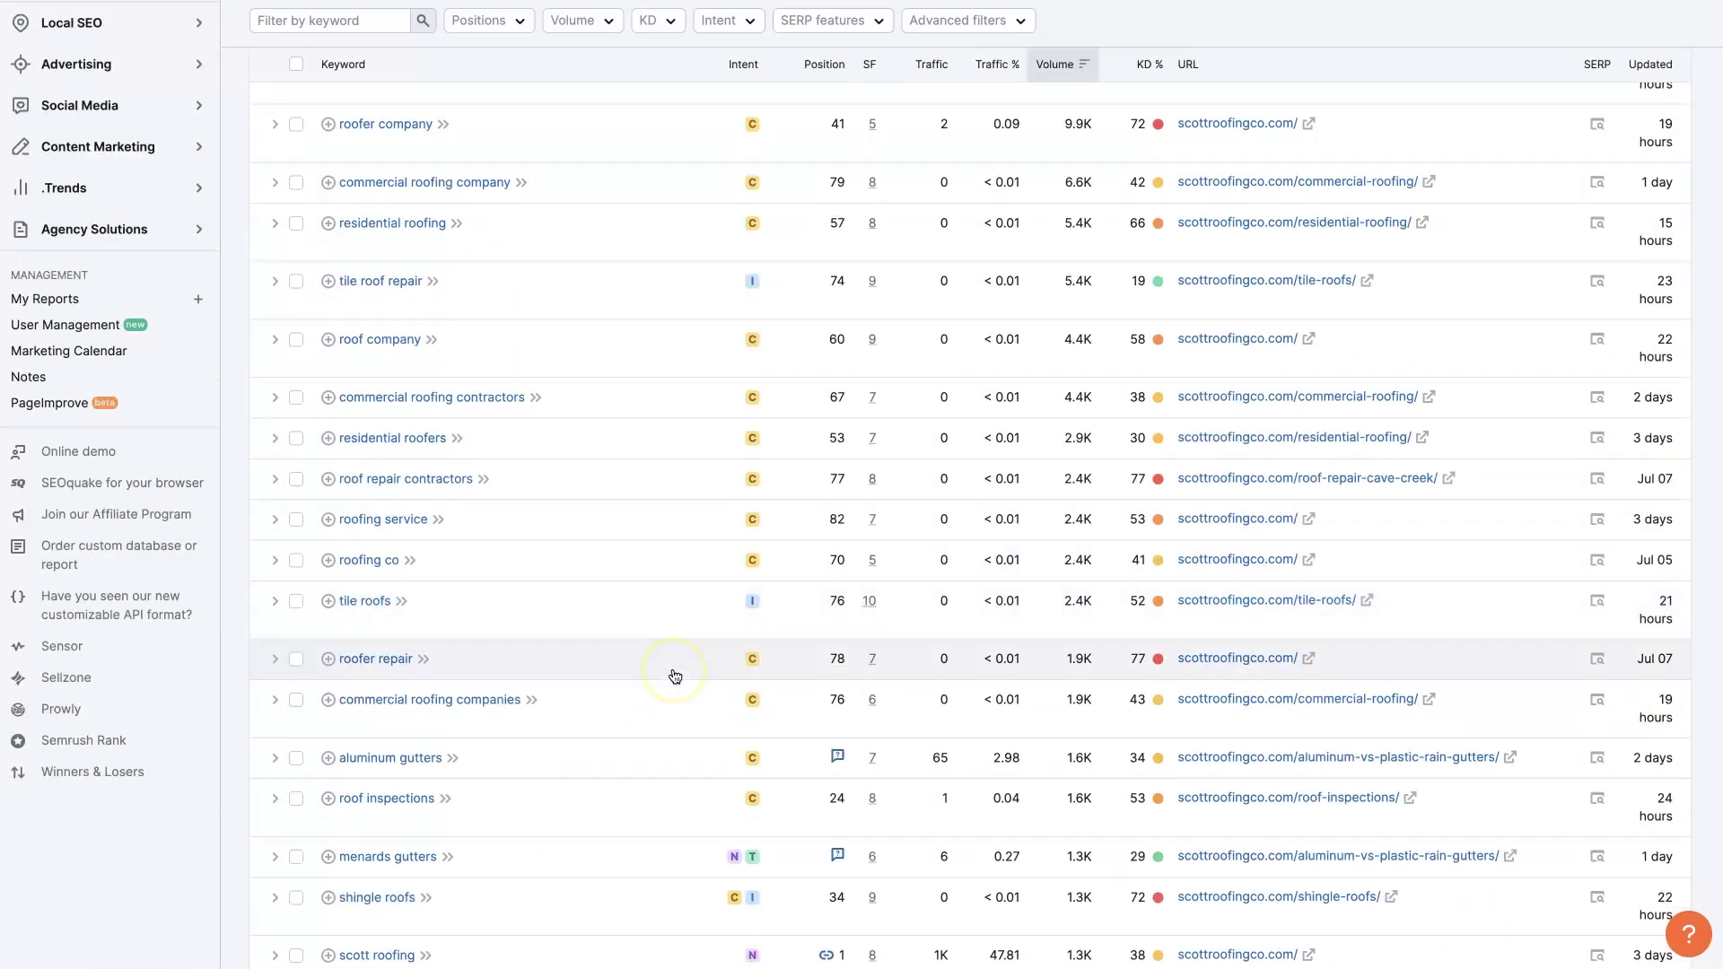
scroll(675, 676, "down", 2)
scroll(675, 676, "down", 2)
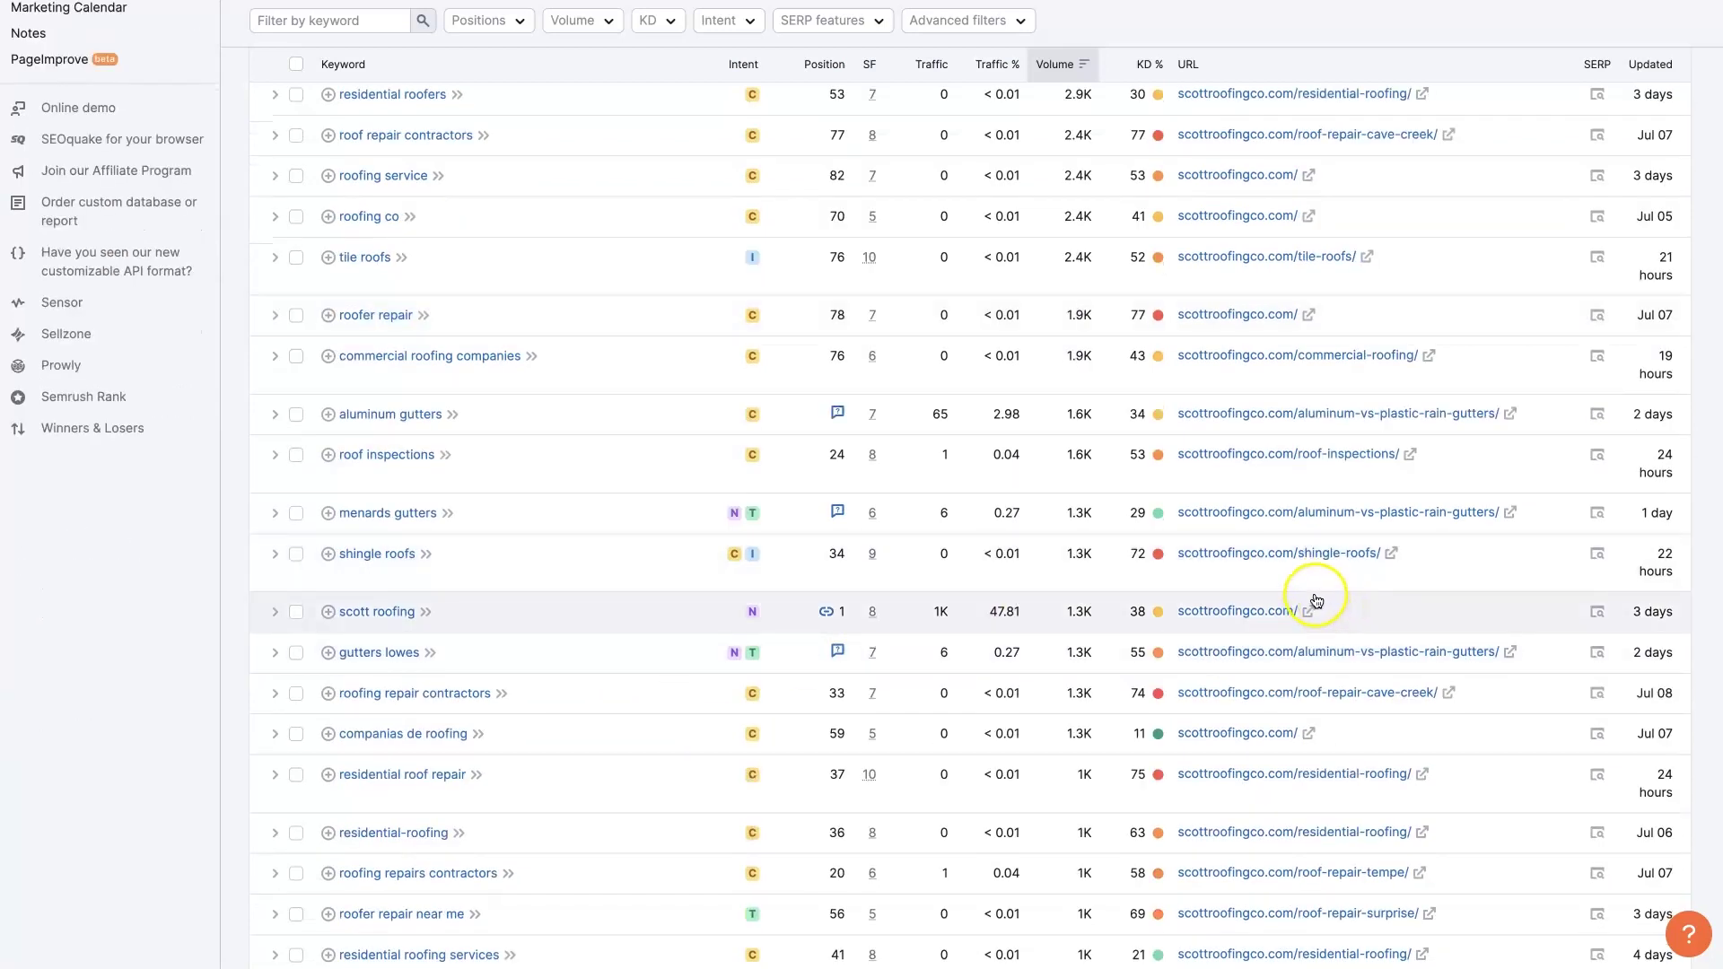
scroll(1315, 599, "up", 10)
scroll(1315, 598, "up", 2)
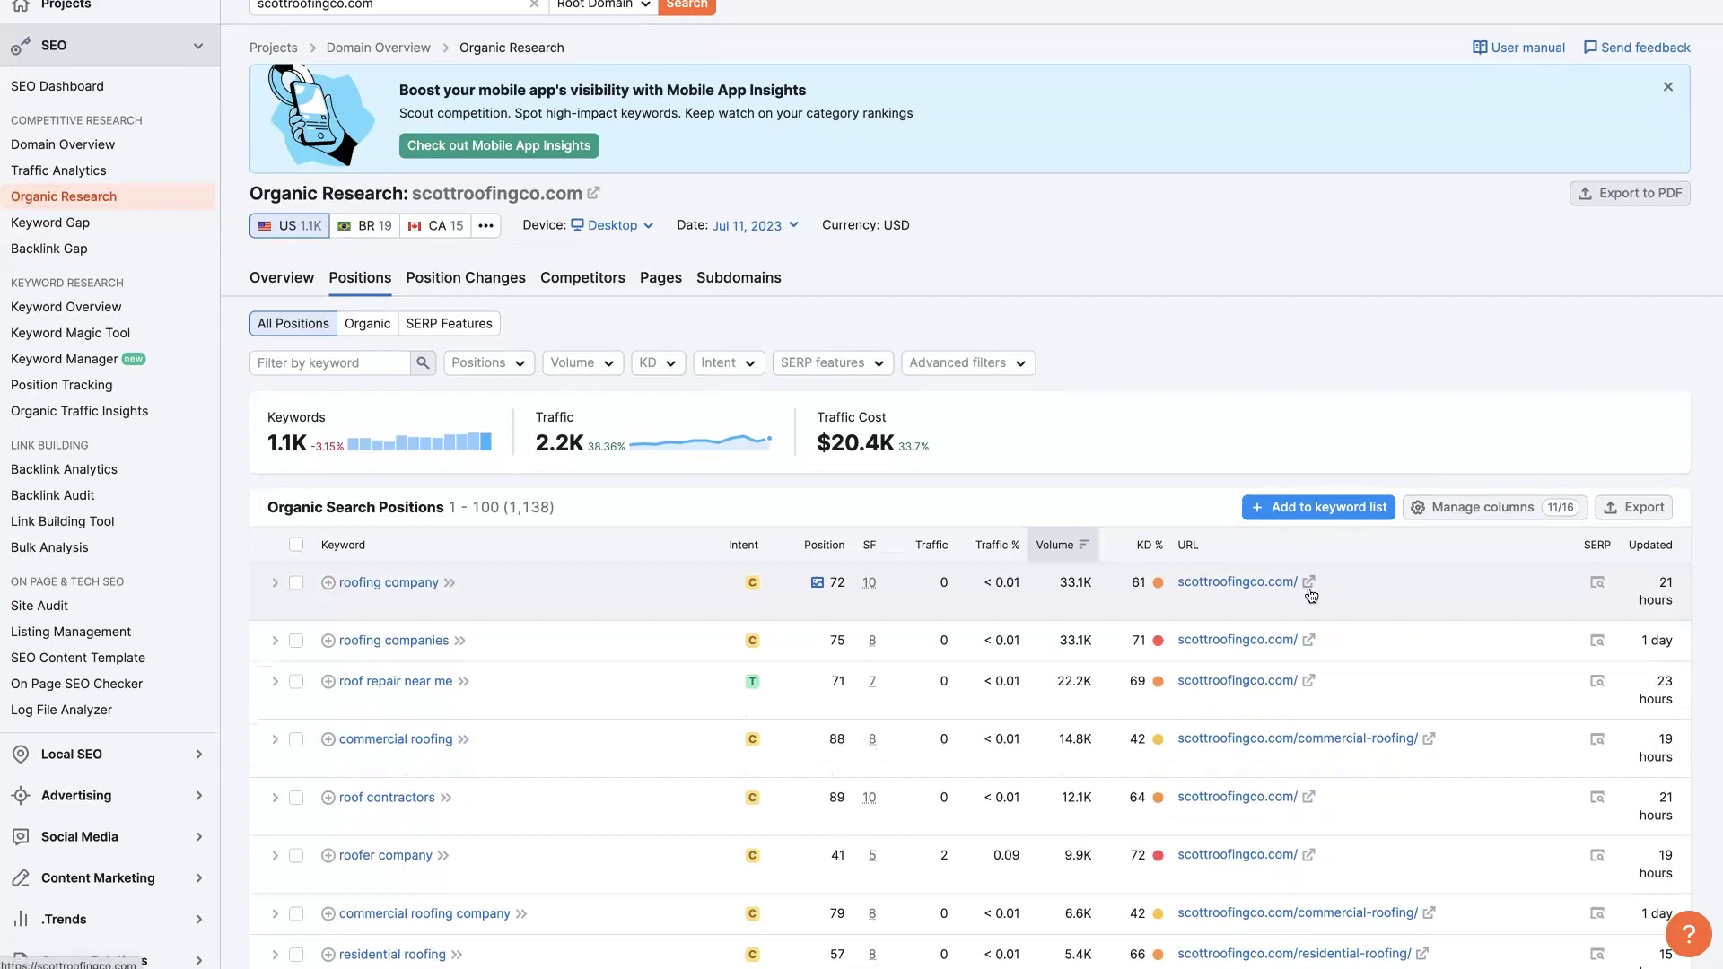
scroll(1311, 595, "up", 1)
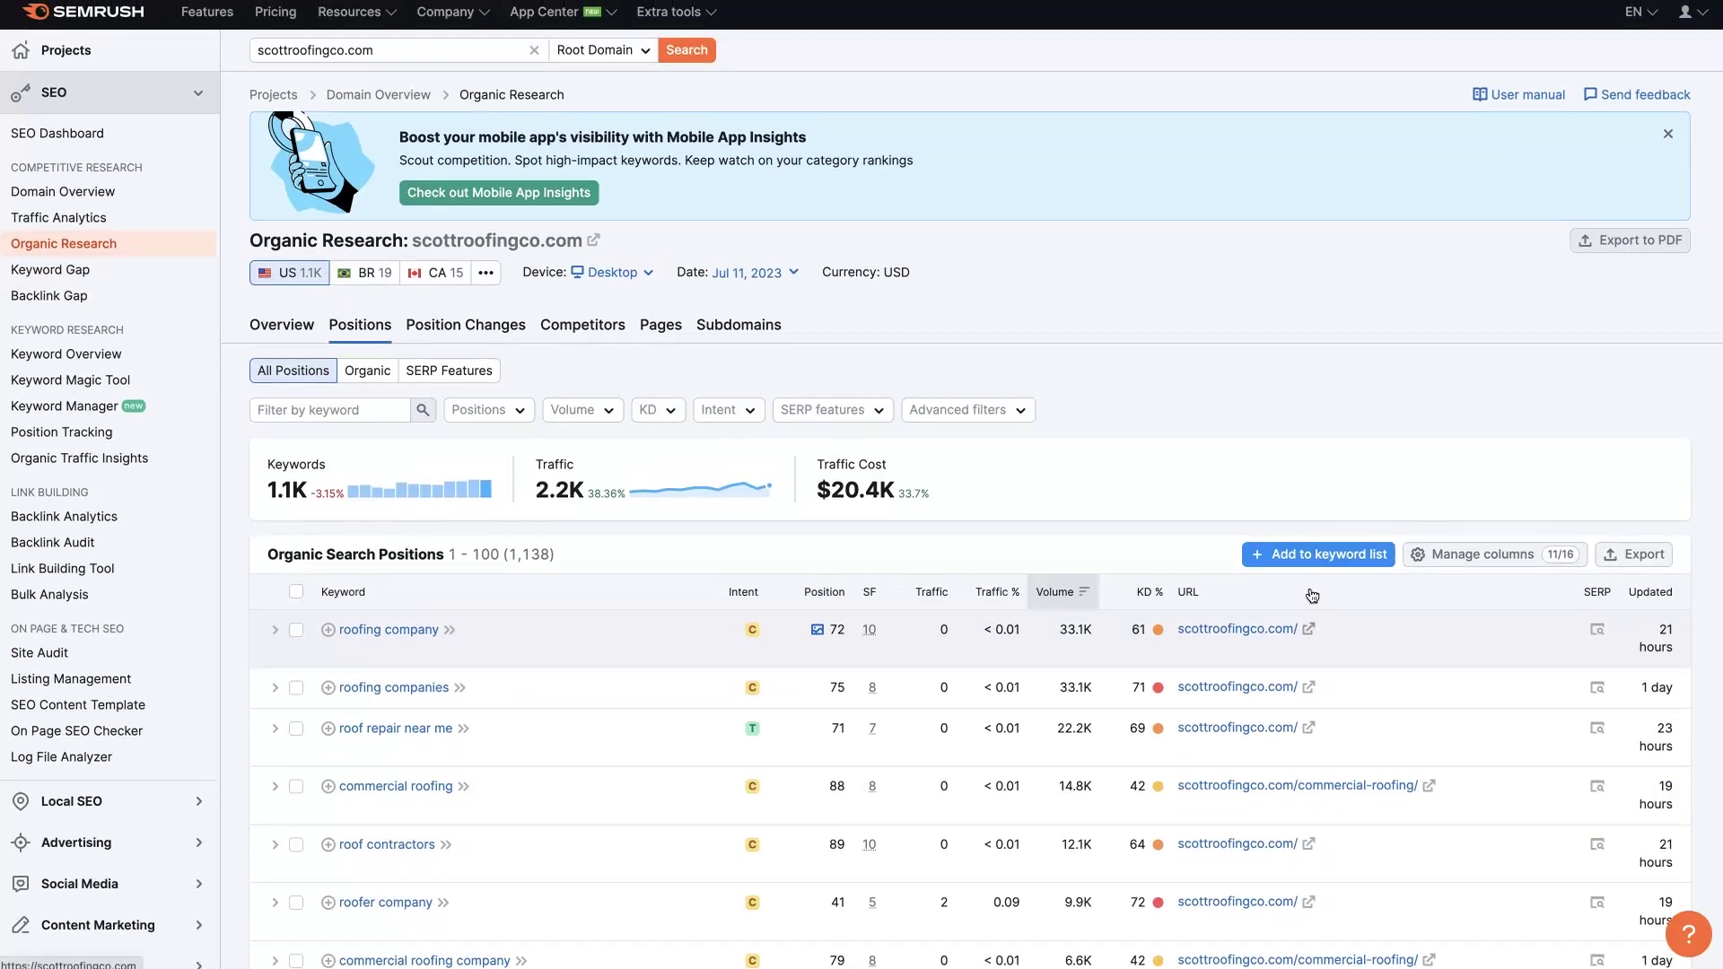